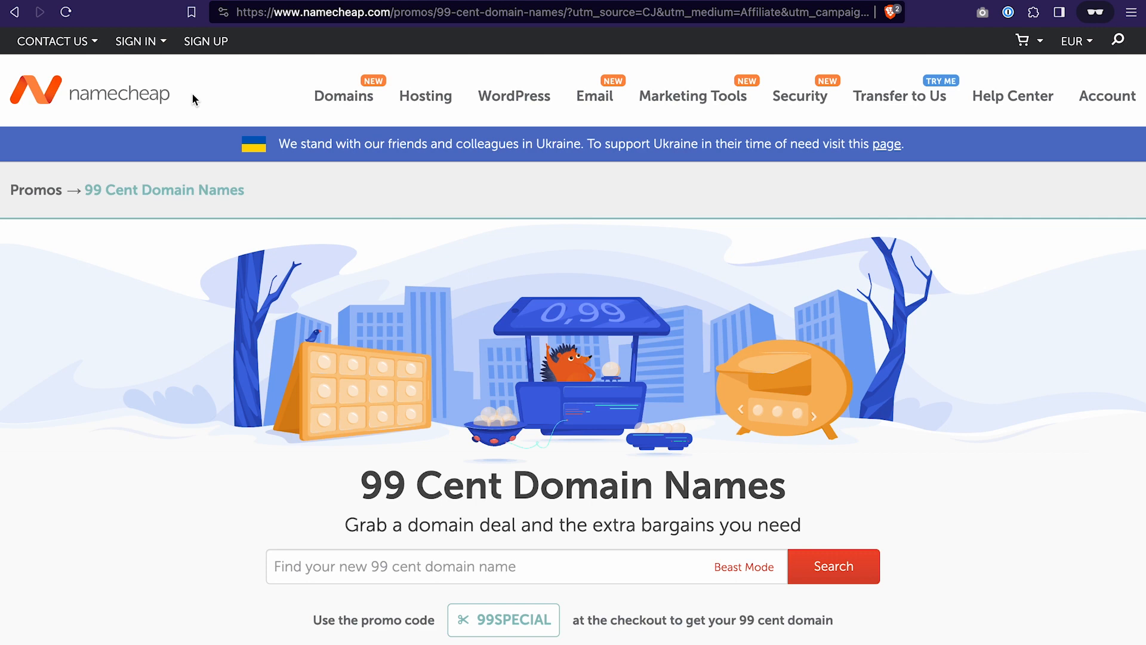
# - Switch to ClickFunnels and view the form for connecting an existing domain to the site, without entering a domain
pyautogui.scroll(-5, 206, 345)
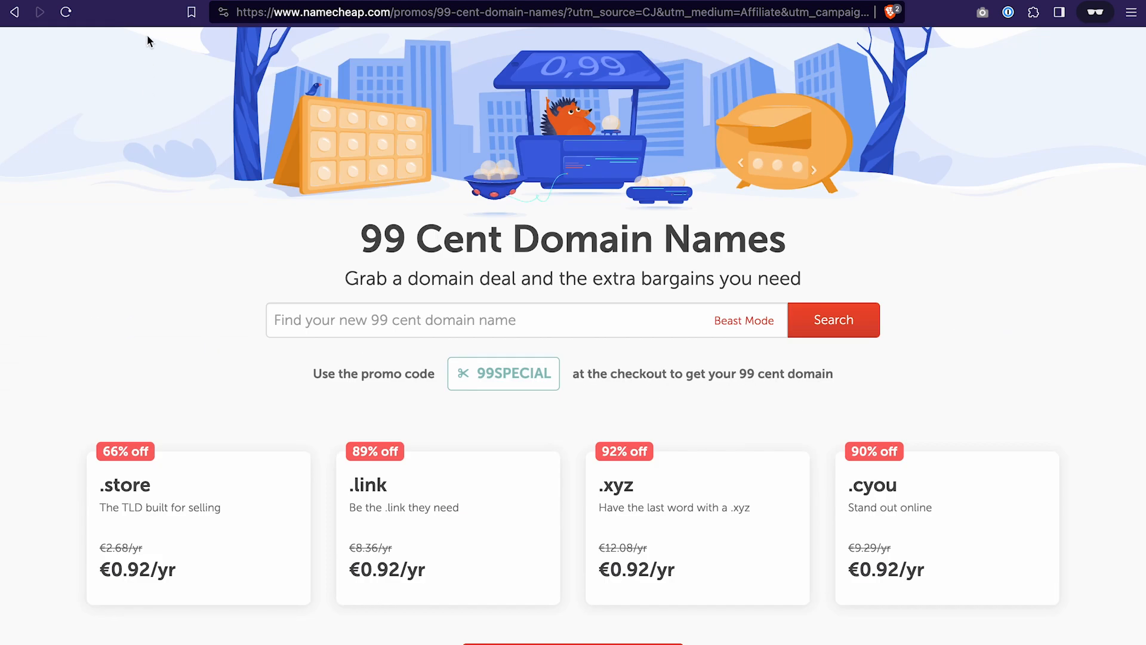
pyautogui.click(133, 0)
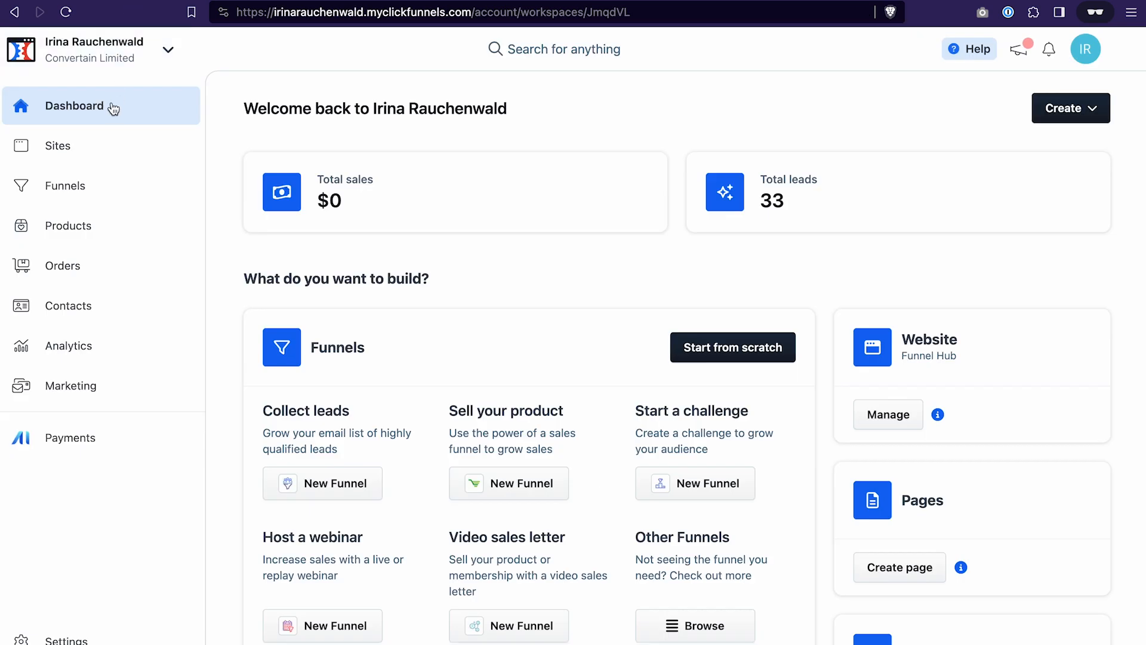
pyautogui.click(91, 155)
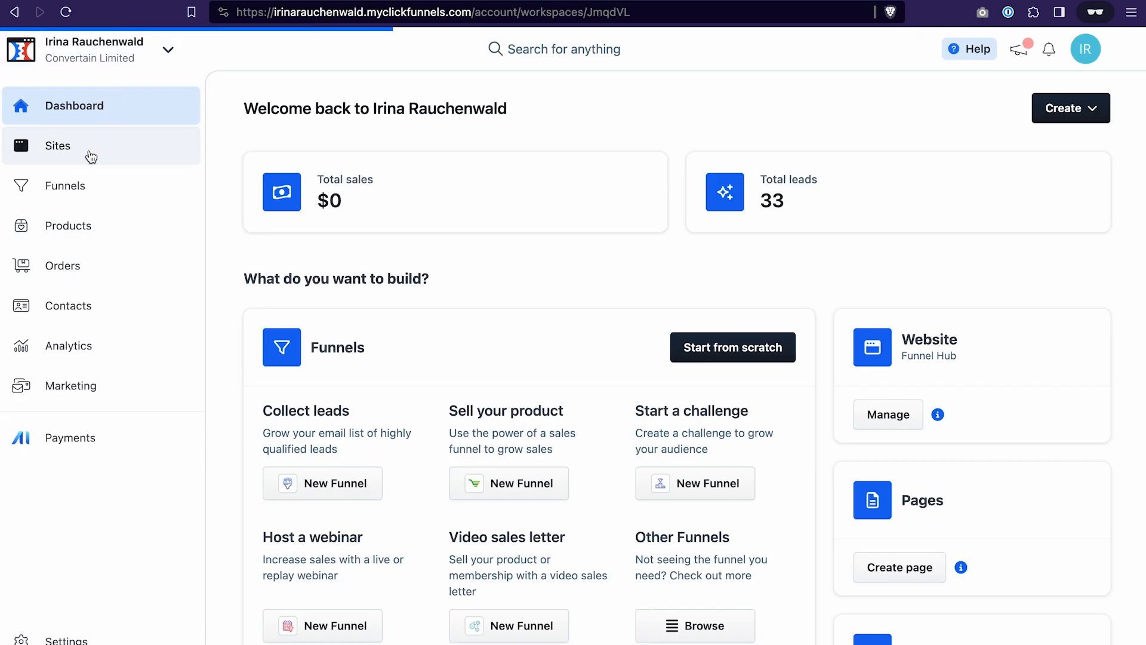
pyautogui.click(121, 457)
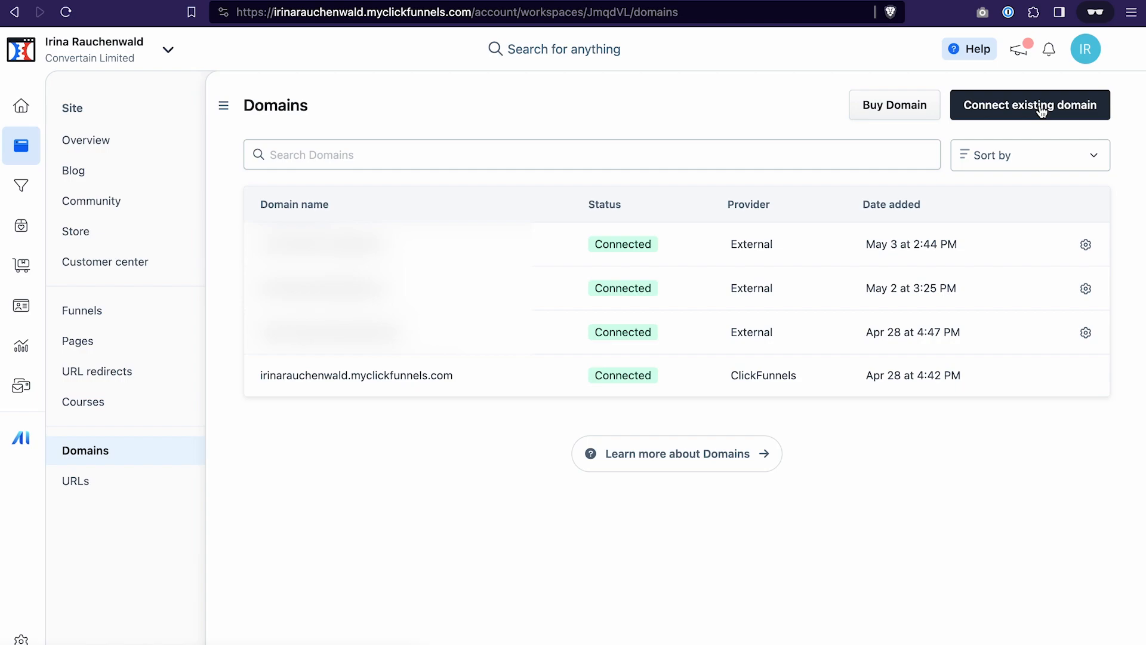
pyautogui.click(1042, 111)
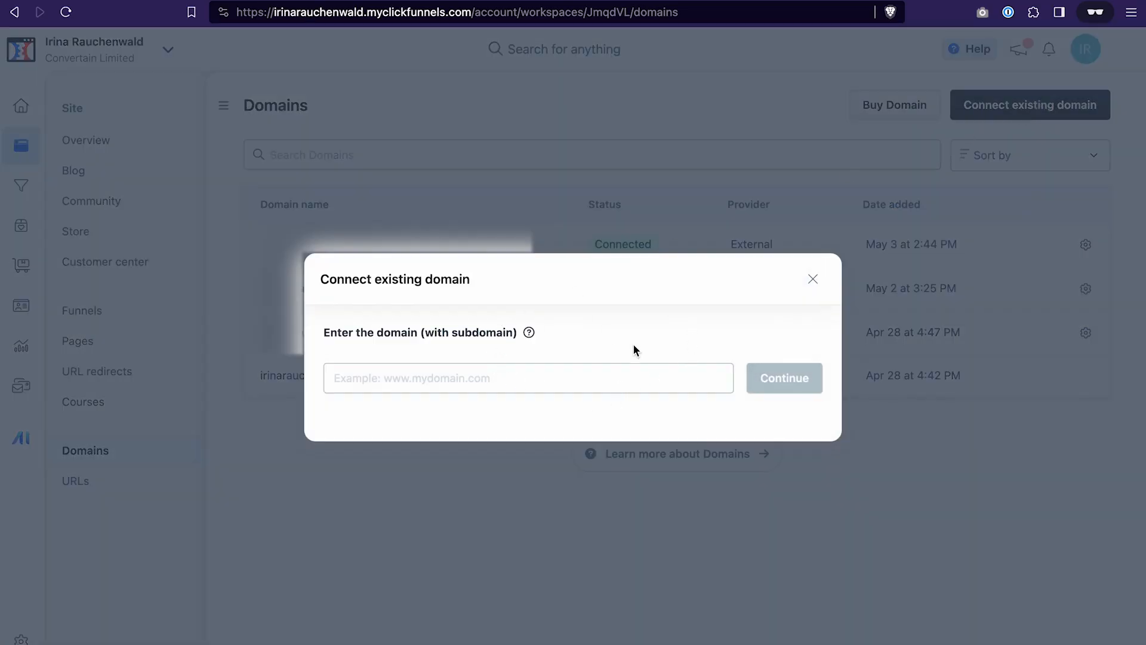
pyautogui.click(725, 128)
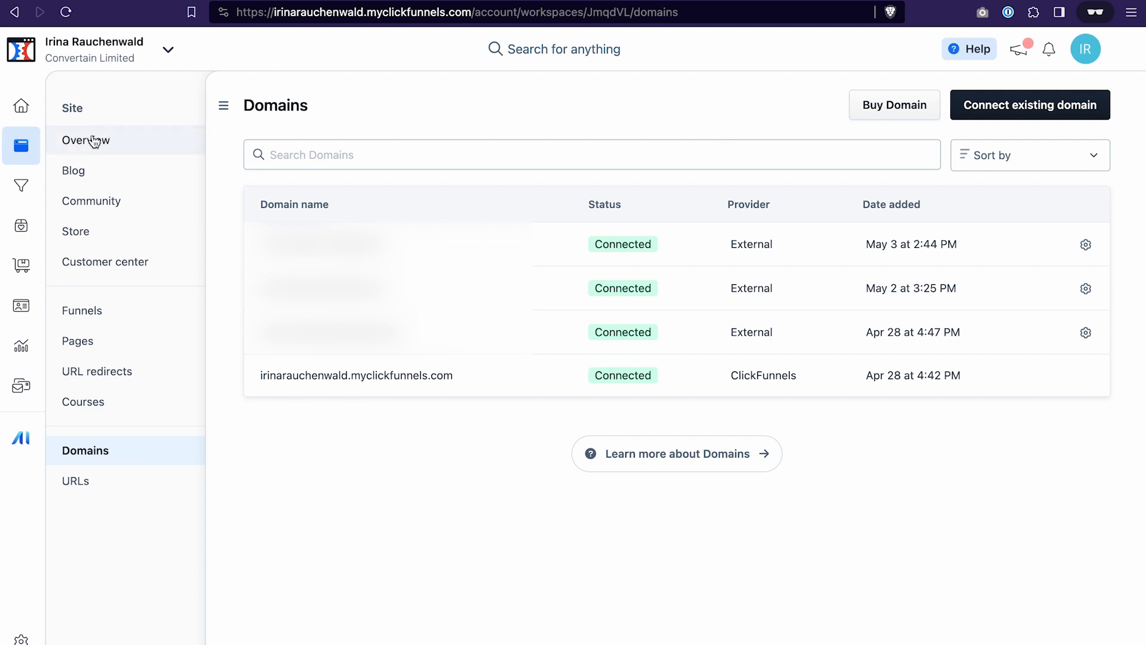
# - Browse the Theme Marketplace from the site overview, previewing the Fitness Theme with its Customer center page and the Agency Theme
pyautogui.click(111, 143)
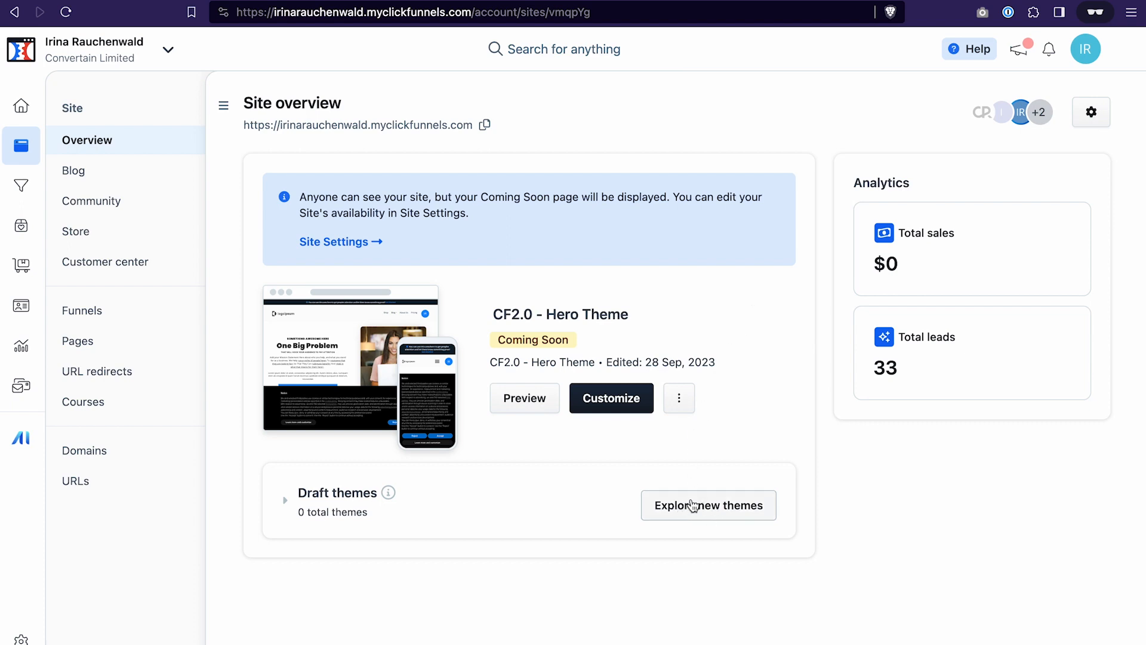
pyautogui.click(639, 396)
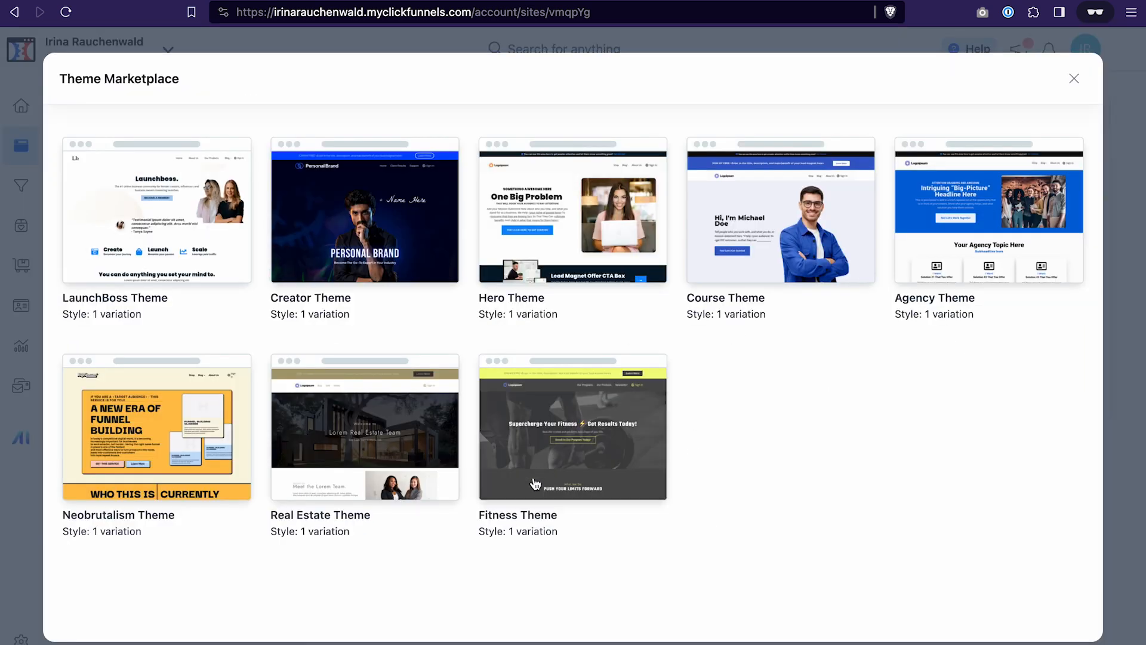
pyautogui.click(592, 421)
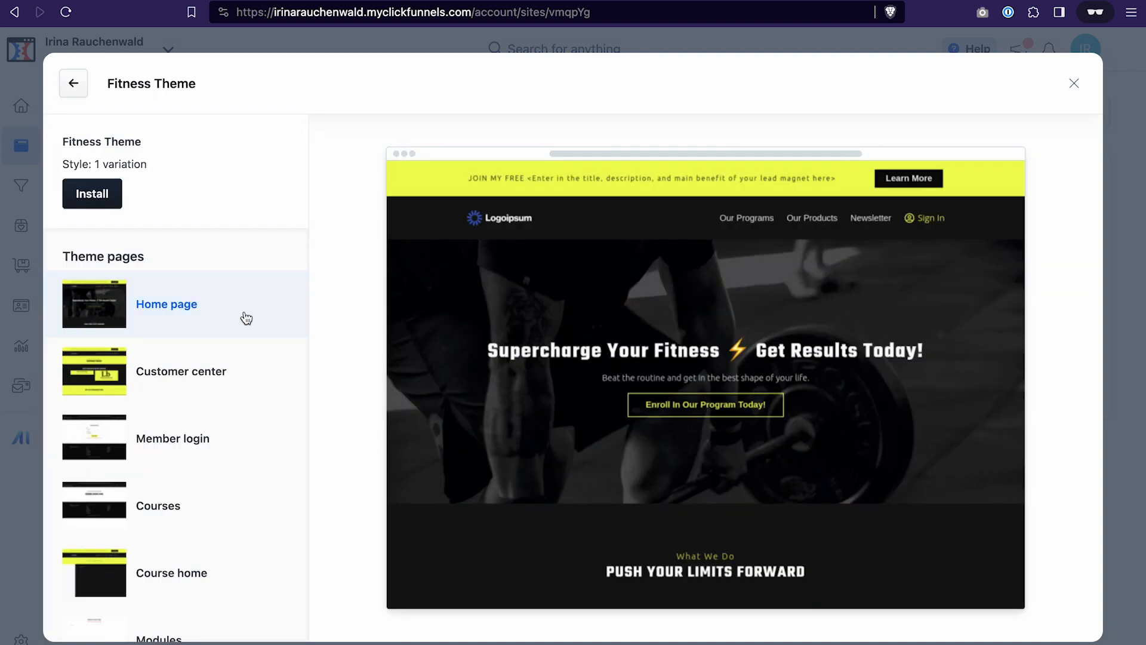
pyautogui.click(215, 376)
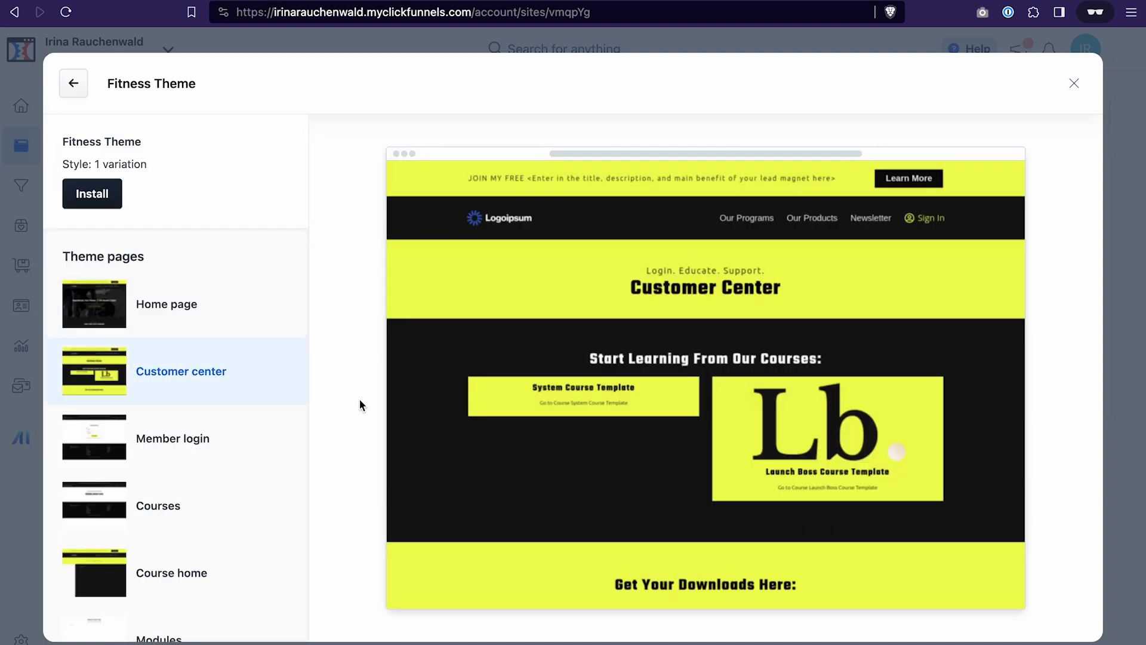
pyautogui.click(74, 83)
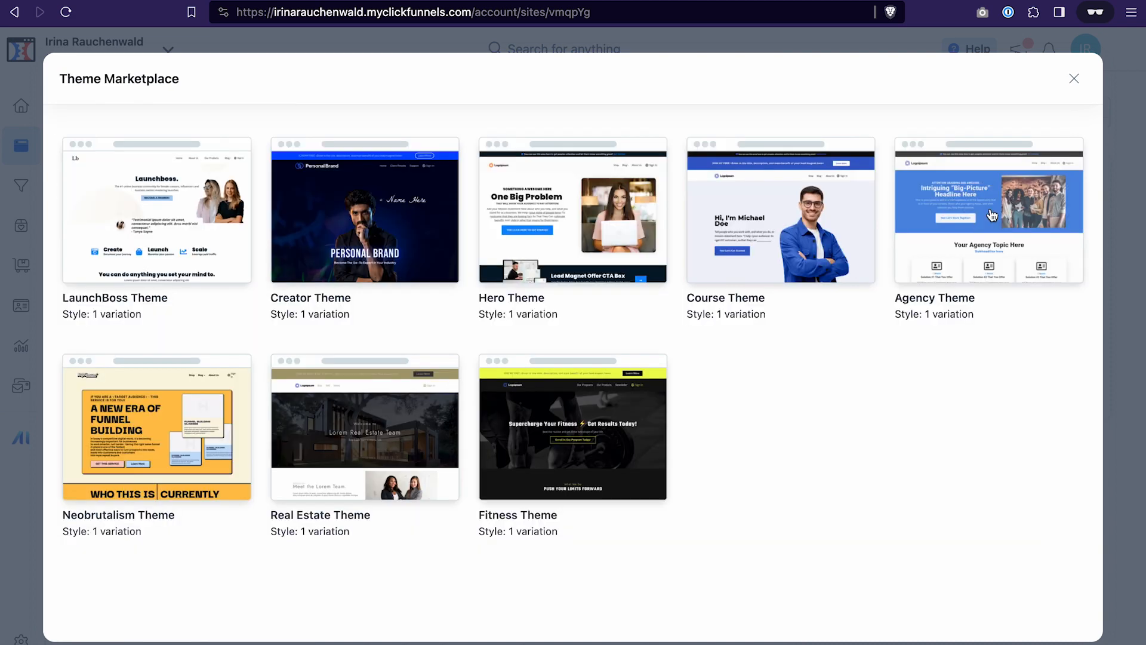
pyautogui.click(992, 215)
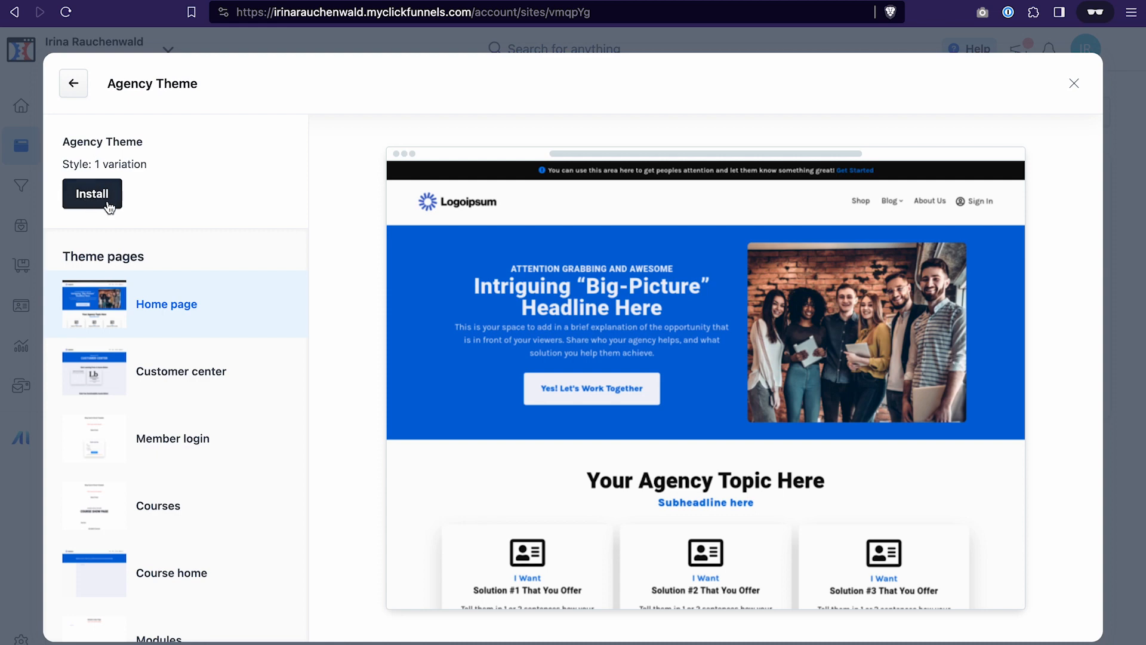
pyautogui.click(74, 94)
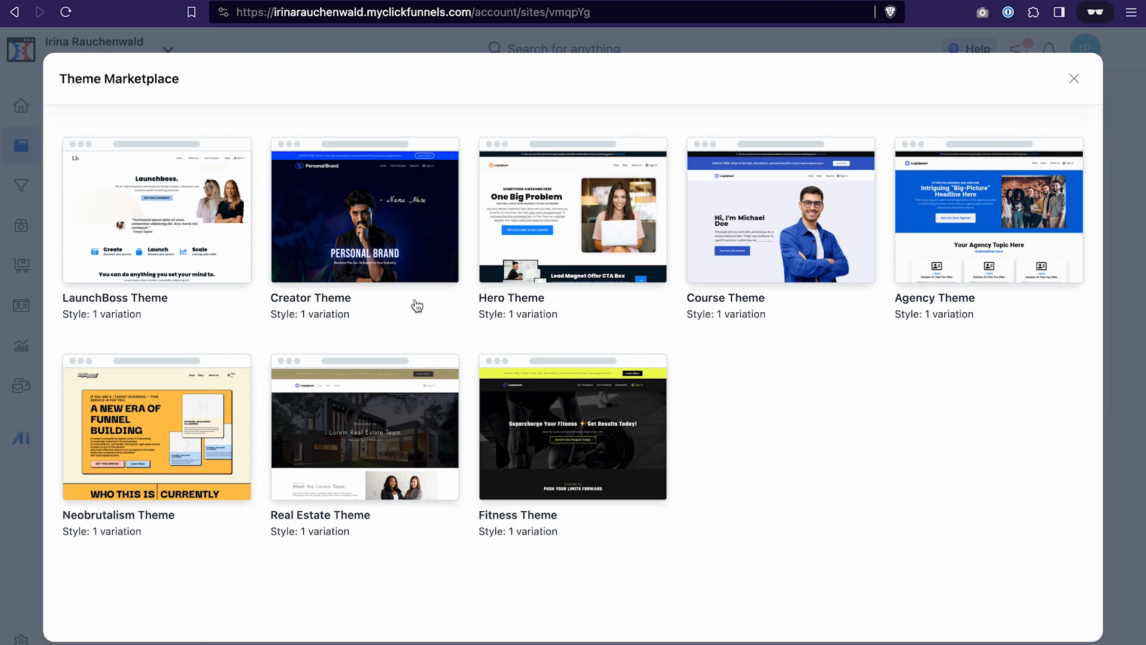
pyautogui.press('Escape')
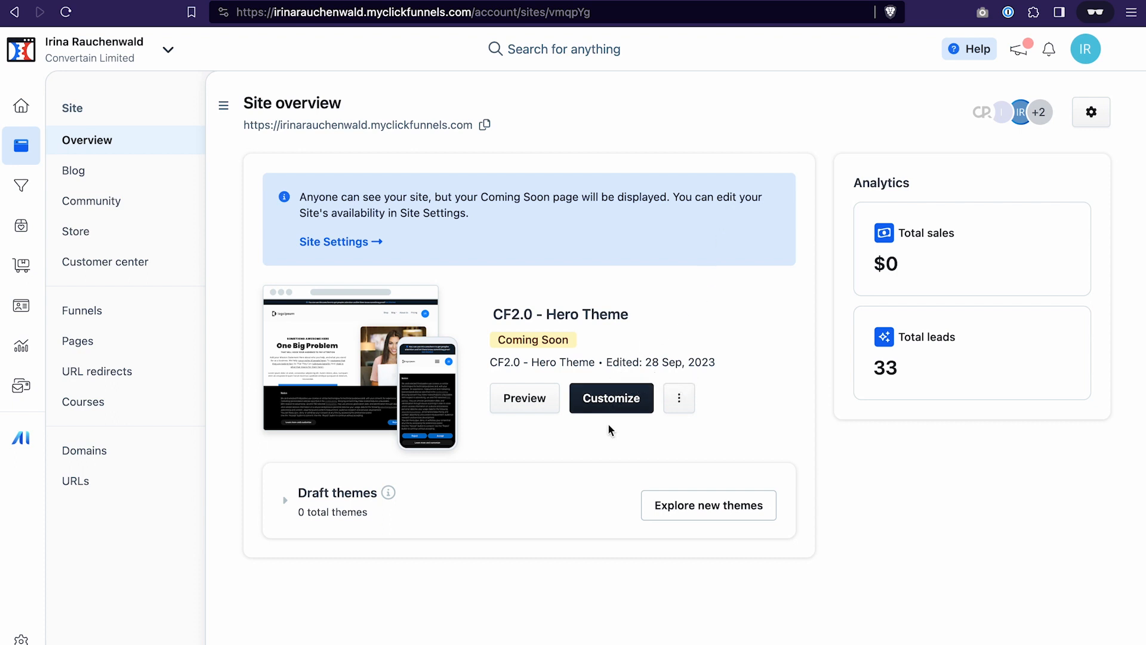
# - Customize the CF2.0 - Hero Theme and delete its Store front page
pyautogui.click(616, 399)
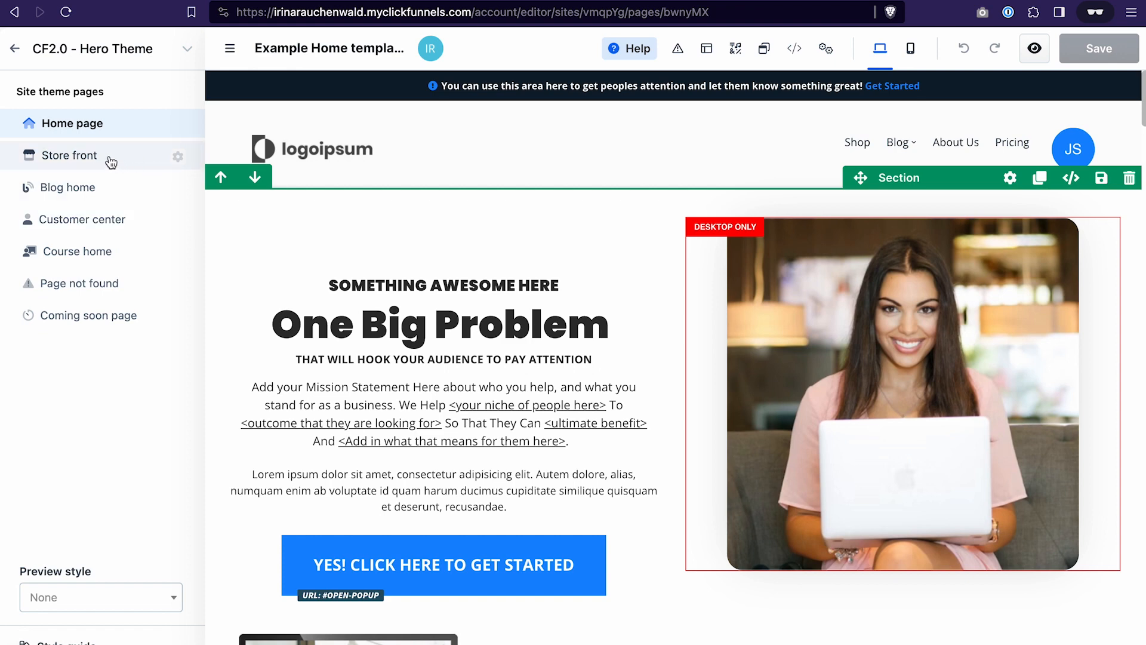
pyautogui.click(179, 158)
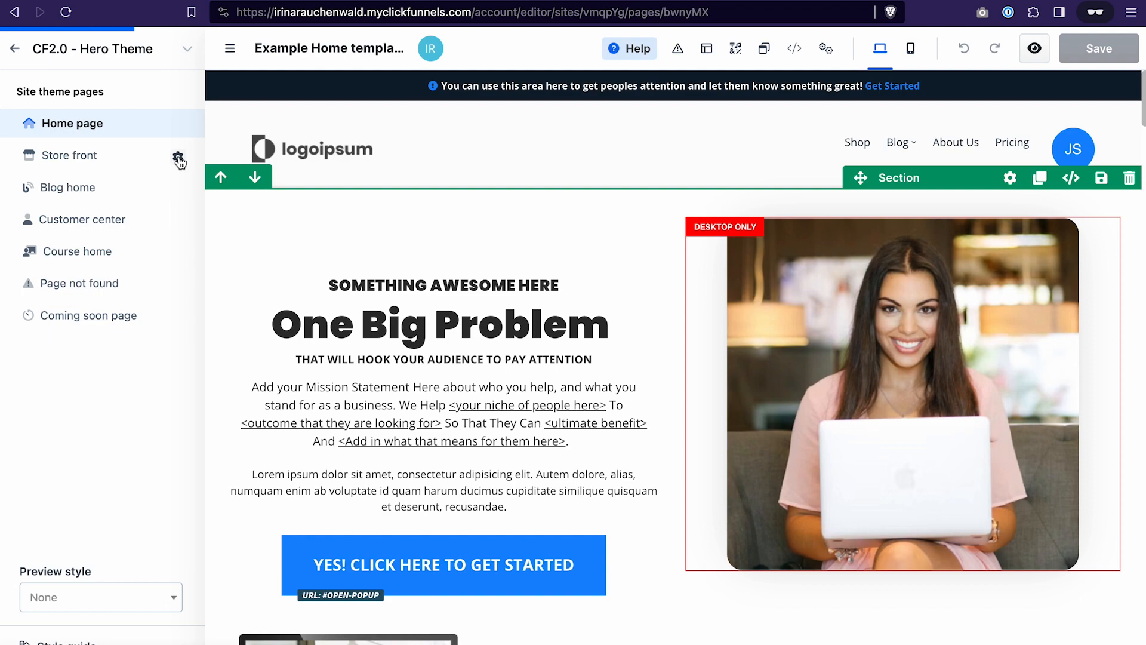
pyautogui.scroll(-8, 900, 374)
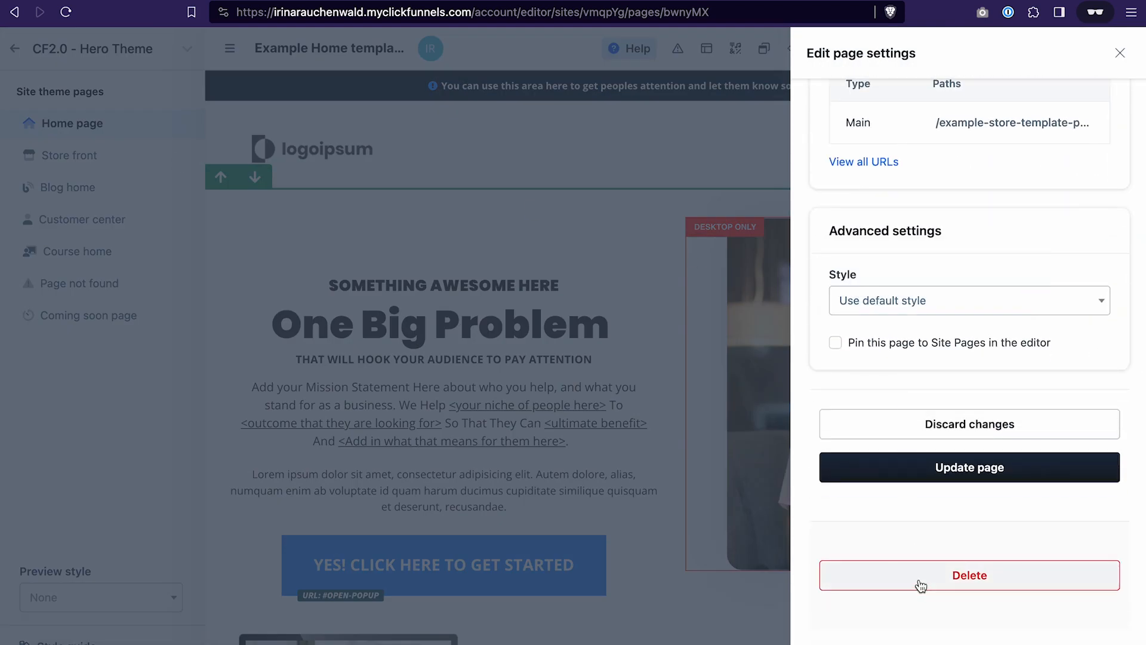
pyautogui.click(923, 588)
pyautogui.click(746, 399)
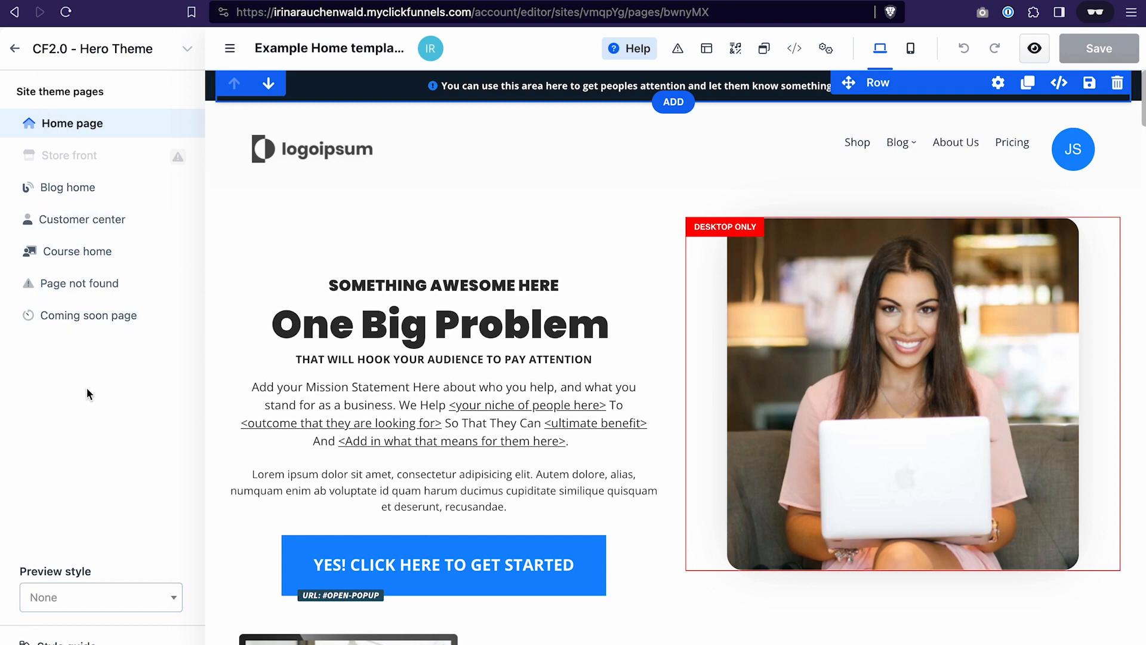
# - Create a page named Order Confirmation from the Confirmation template, with the URL /order-confirmation and the default style
pyautogui.click(14, 48)
pyautogui.click(118, 344)
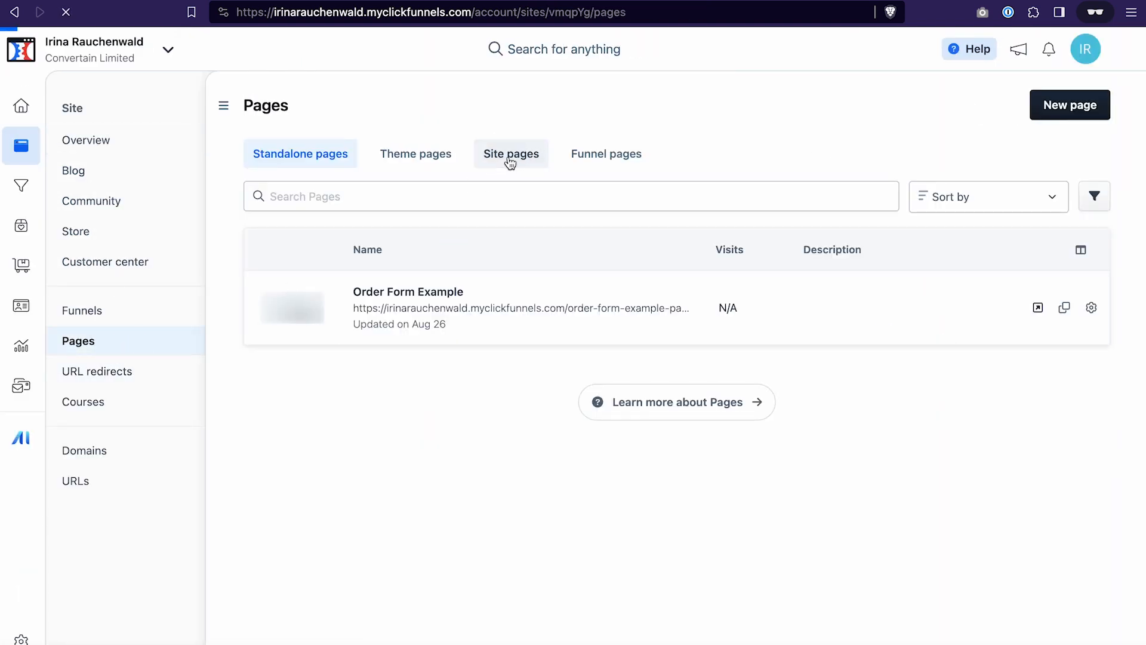
pyautogui.click(510, 155)
pyautogui.click(1054, 104)
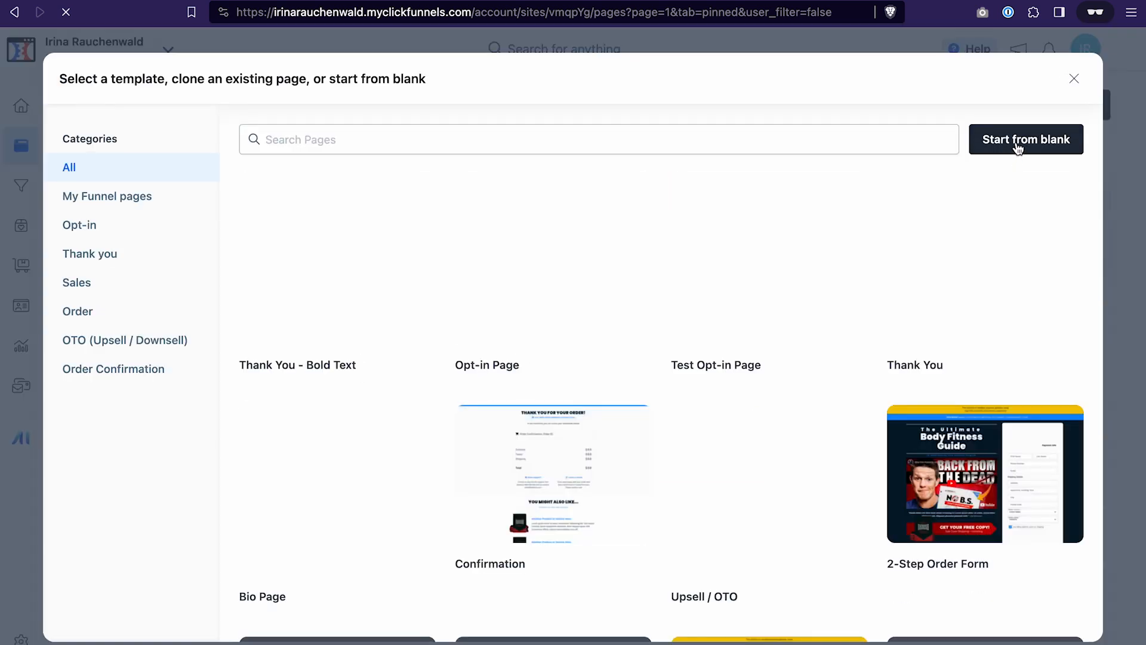
pyautogui.click(525, 430)
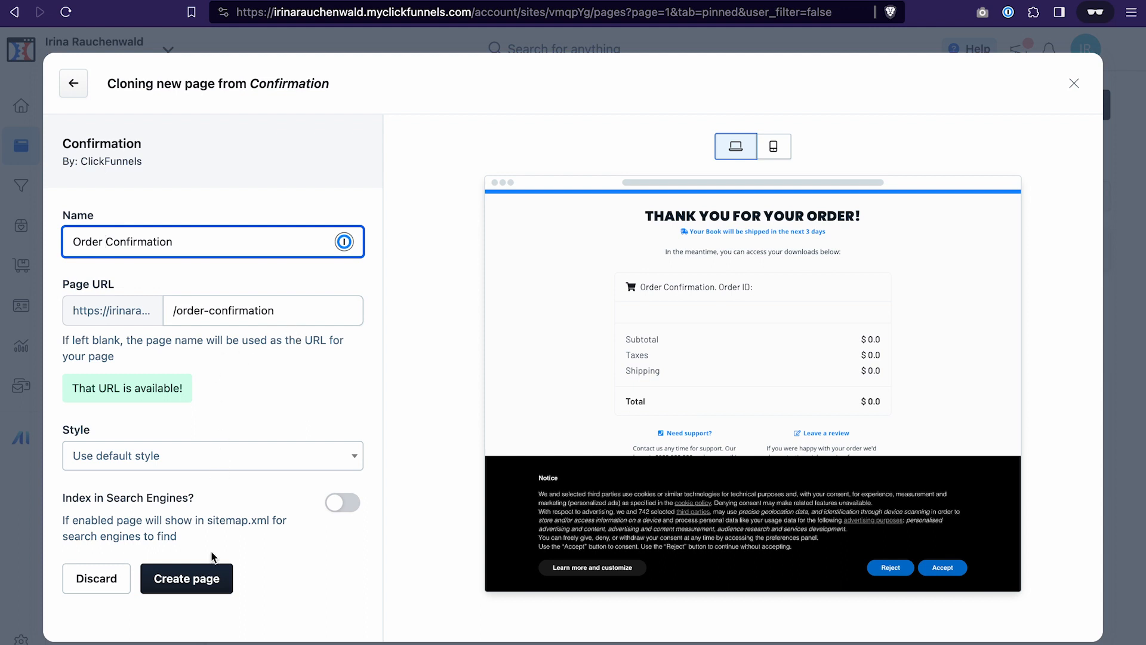
pyautogui.click(206, 584)
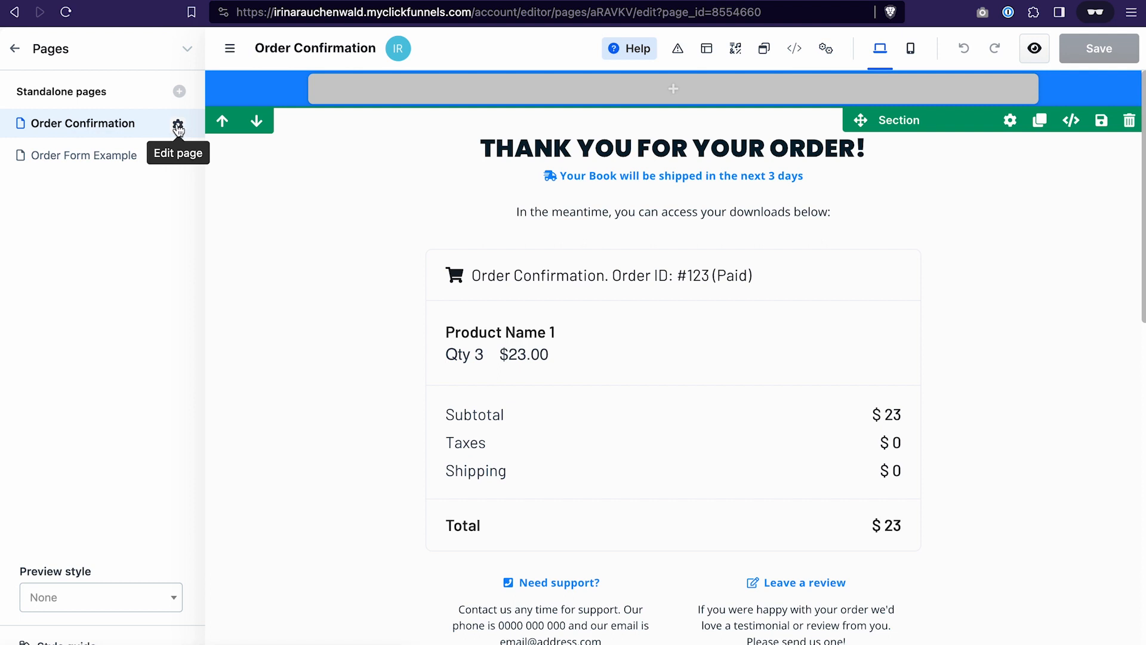
# - Pin the Order Confirmation page to Site Pages in the editor and update its page settings
pyautogui.click(178, 126)
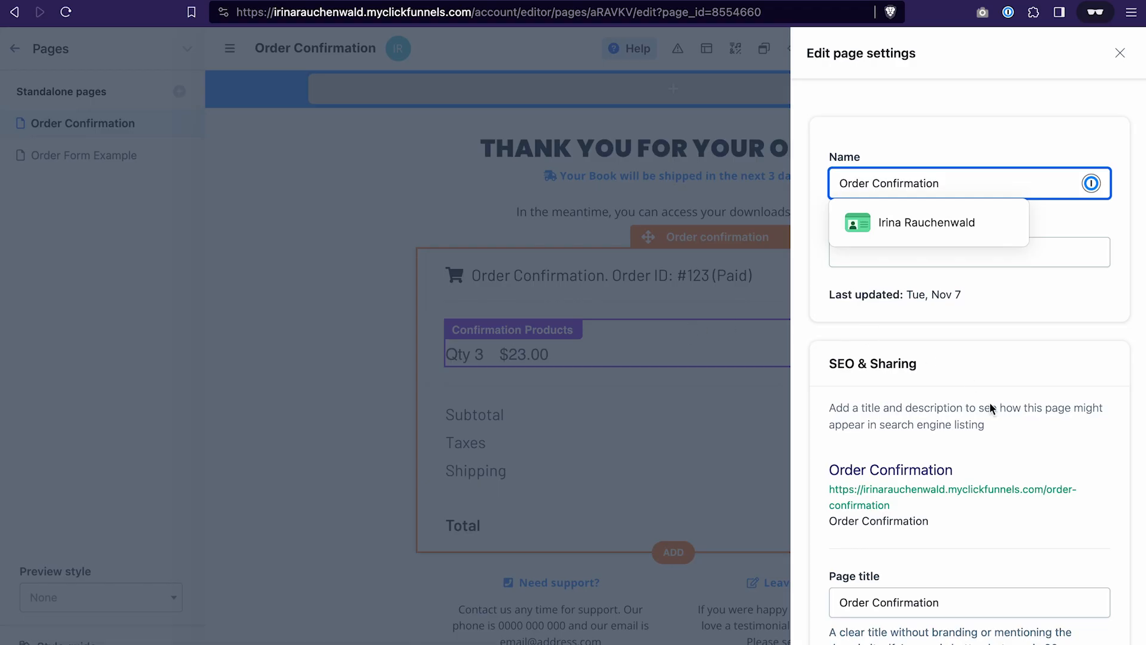
pyautogui.scroll(-3, 993, 413)
pyautogui.scroll(-10, 994, 414)
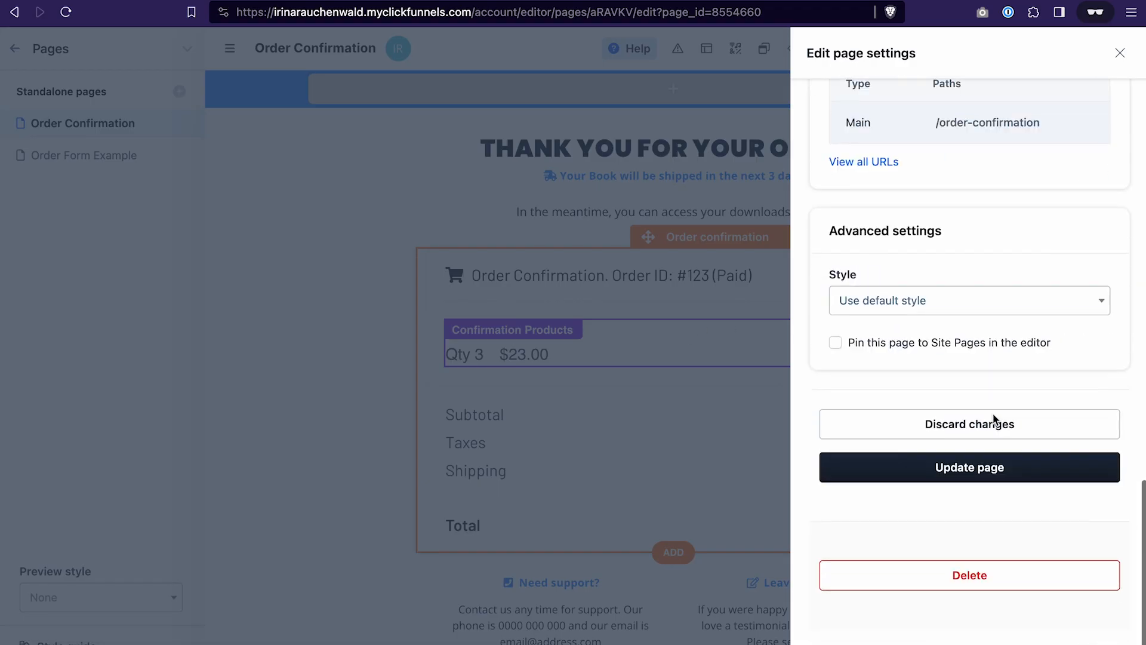
pyautogui.click(836, 343)
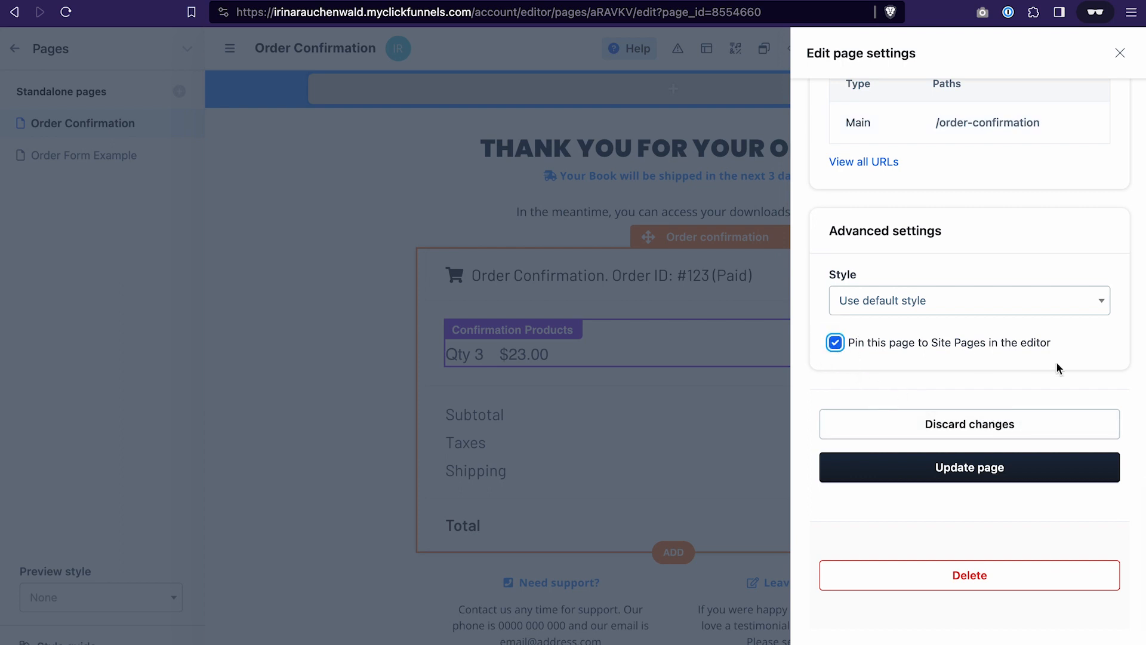
pyautogui.click(1012, 470)
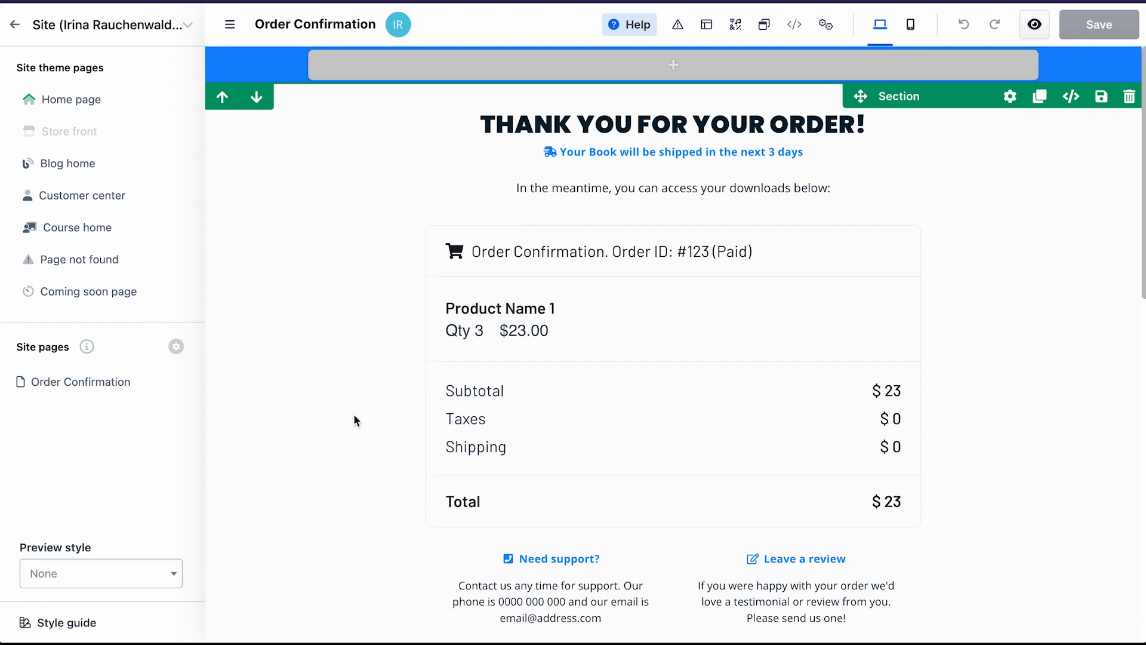
# - Change the headline font family in the site's style guide to Open Sans
pyautogui.click(65, 624)
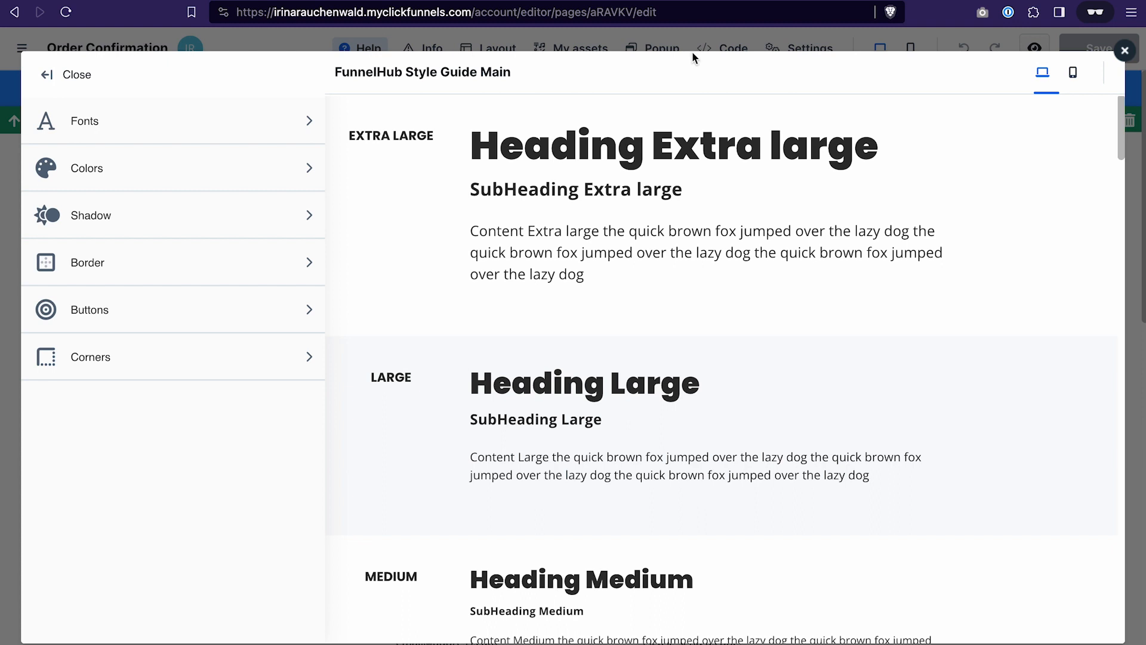
pyautogui.click(308, 127)
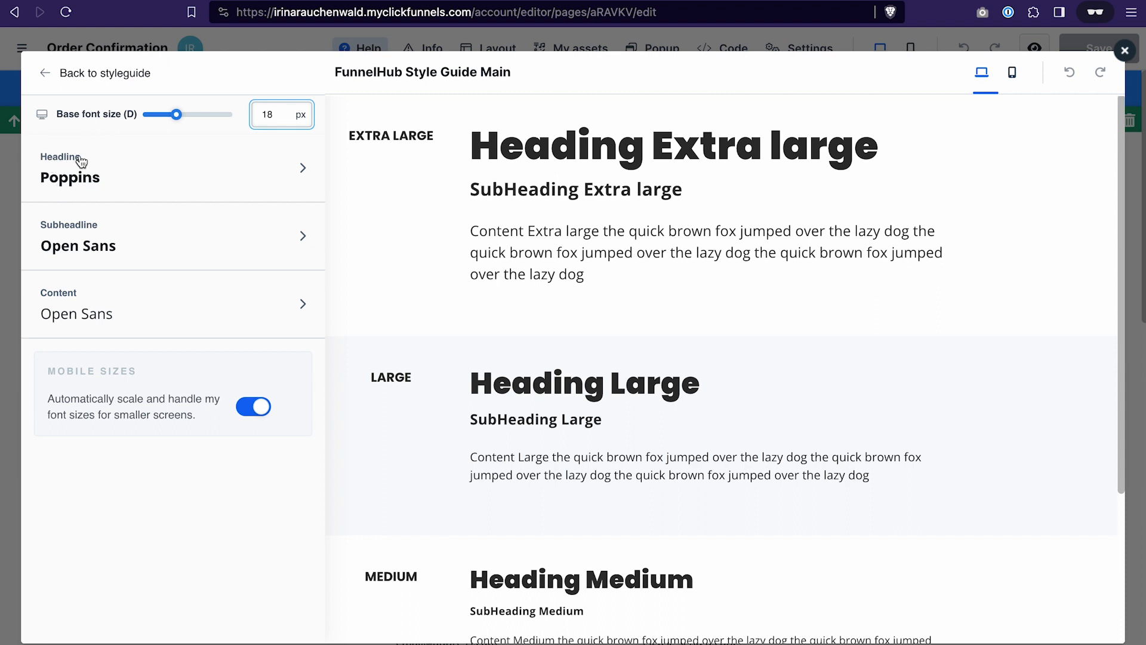
pyautogui.click(303, 170)
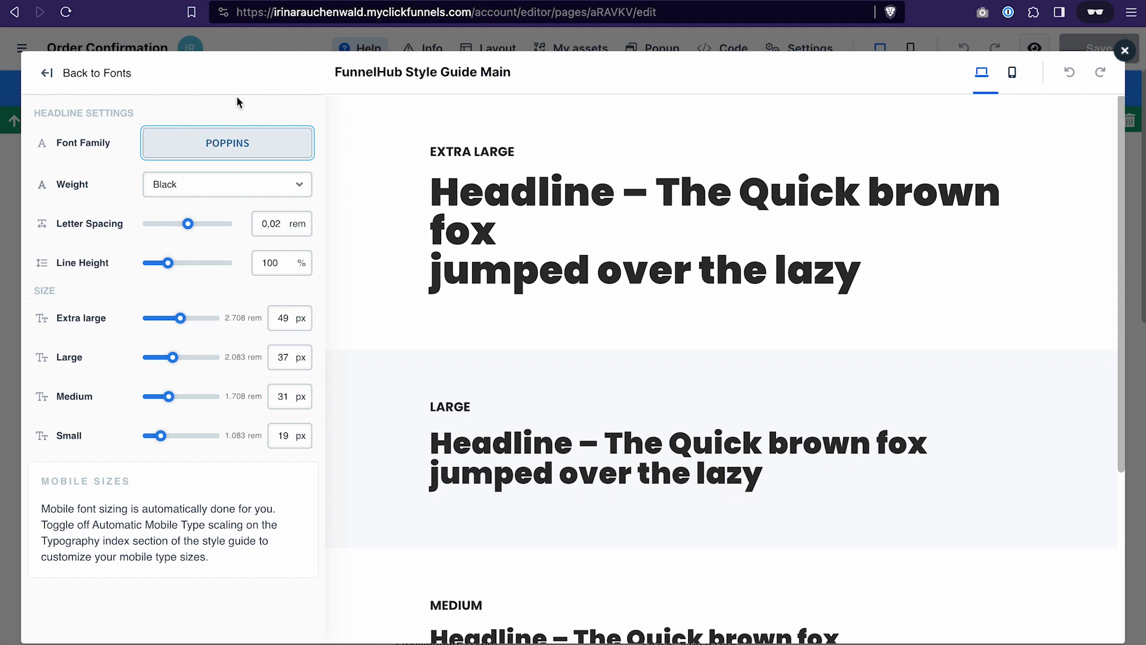
pyautogui.click(220, 151)
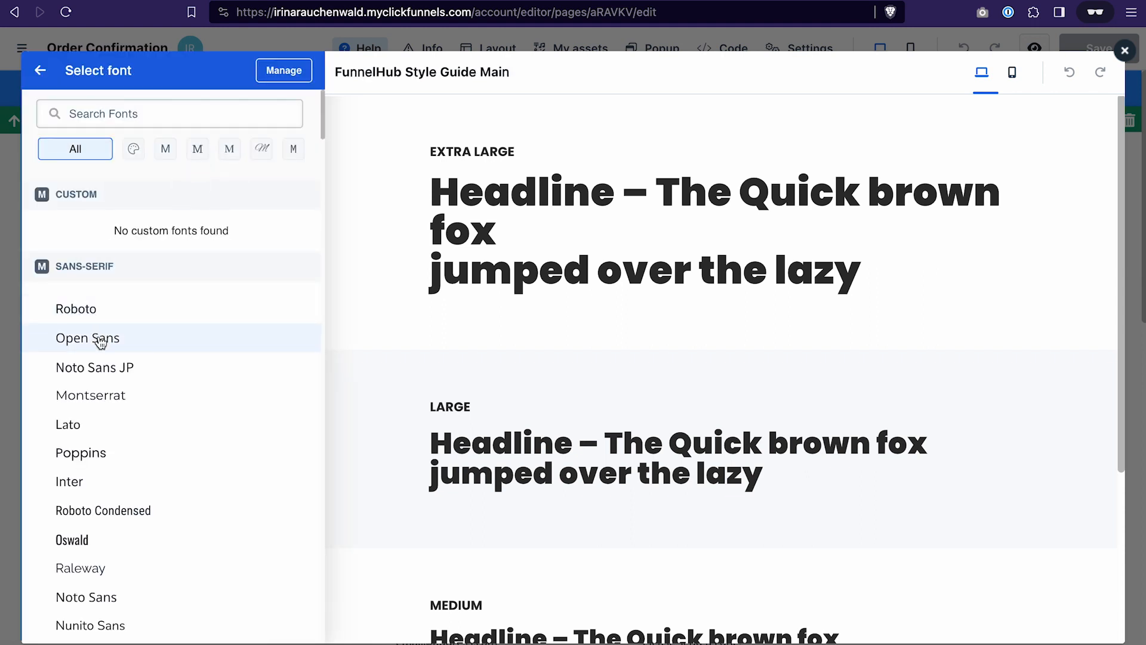
pyautogui.click(97, 338)
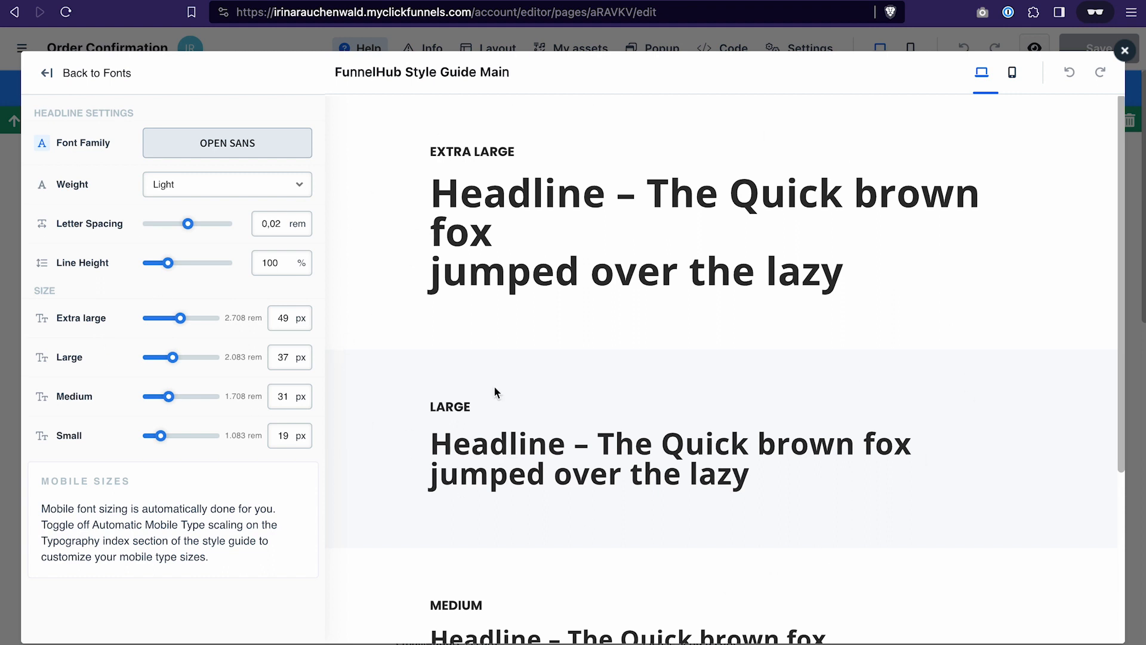
pyautogui.click(48, 77)
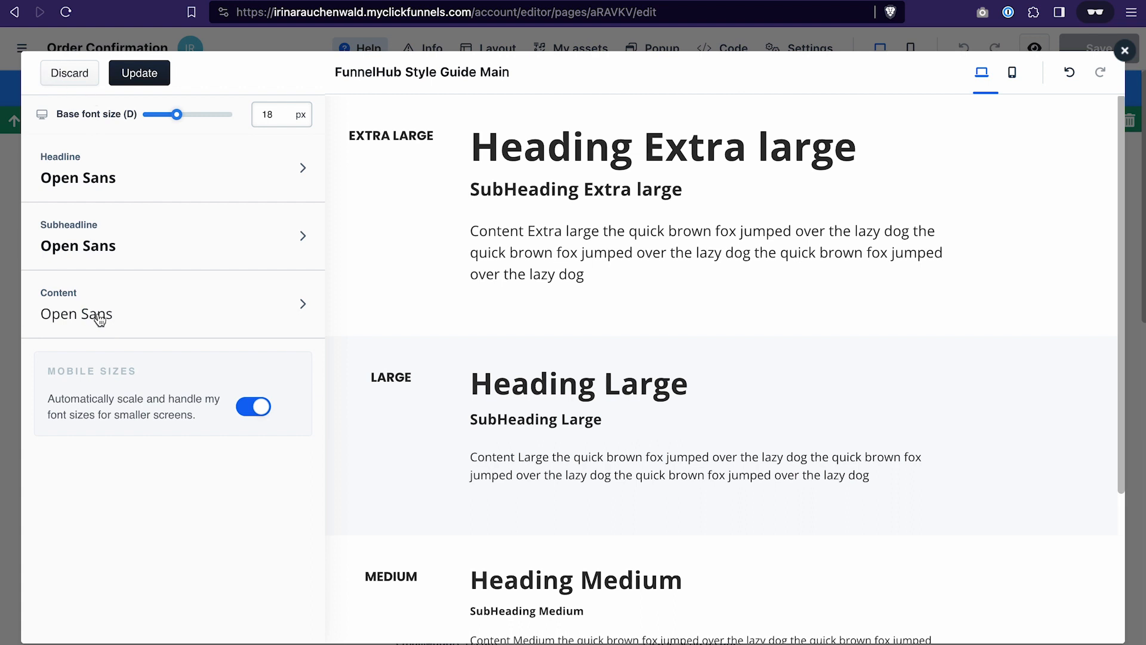
# - Set the style guide's content font family to Roboto and apply the font changes
pyautogui.click(70, 314)
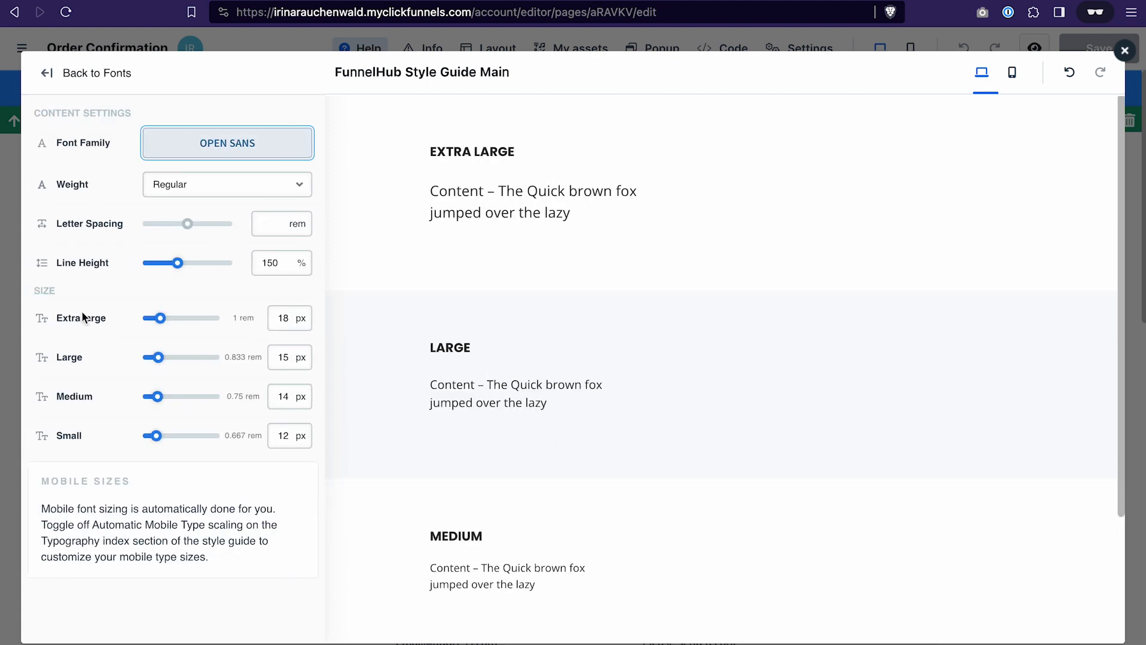
pyautogui.click(226, 144)
pyautogui.click(106, 309)
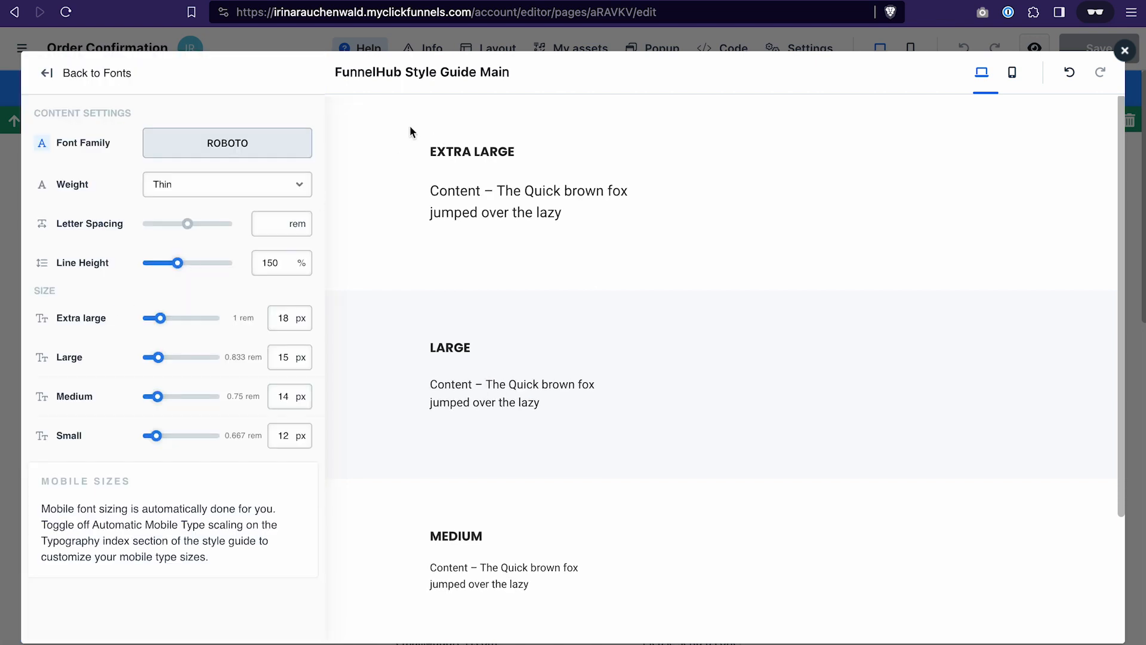
pyautogui.click(49, 80)
pyautogui.click(140, 76)
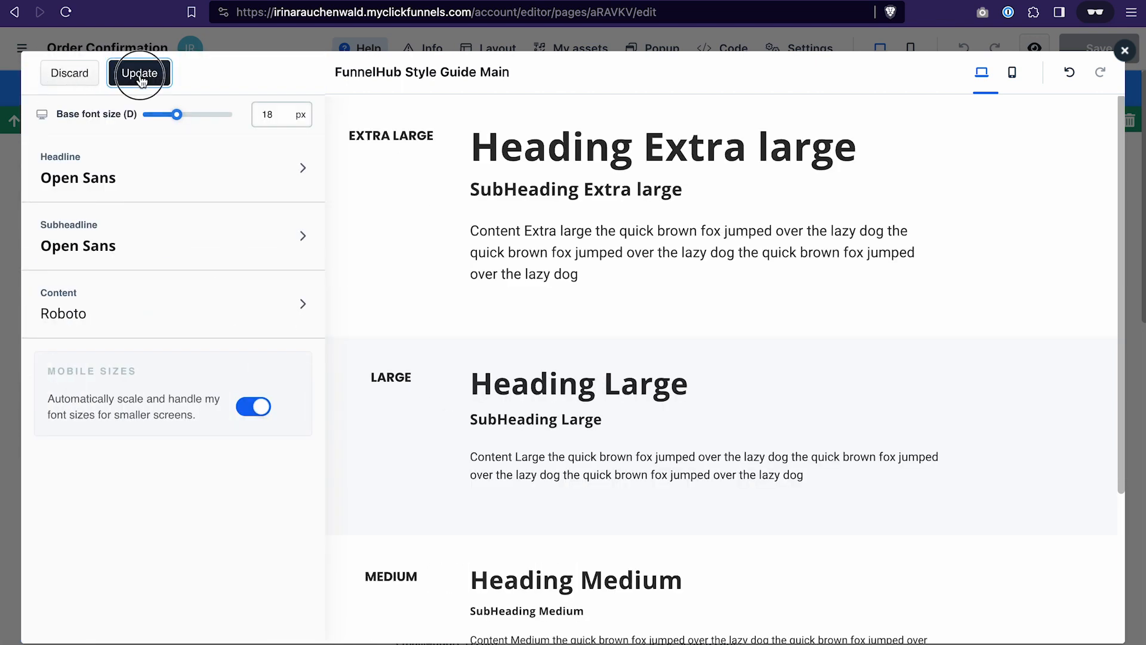
pyautogui.click(46, 74)
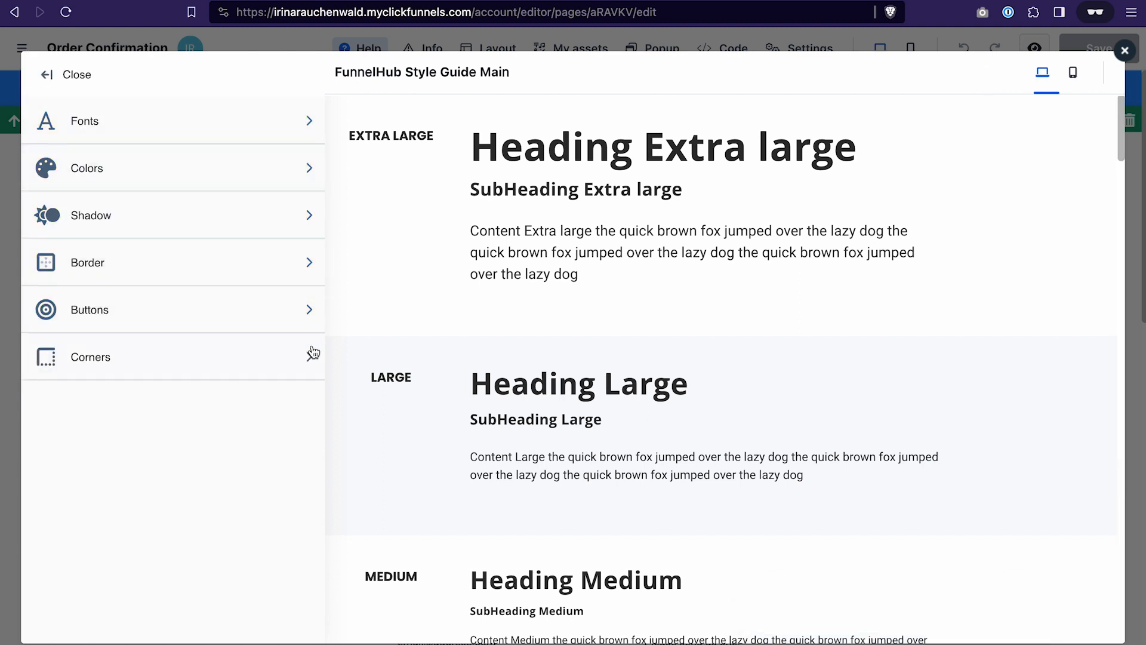
# - Review the style guide's theme and paint colors and its button style settings, and close the style guide
pyautogui.click(310, 172)
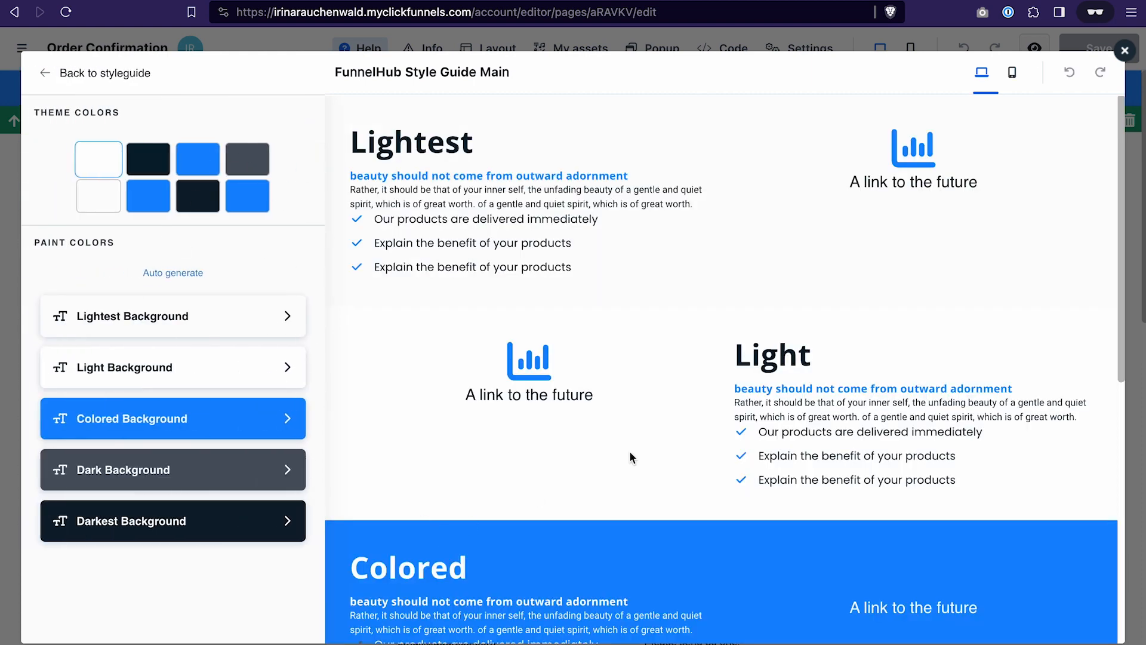
pyautogui.scroll(-8, 630, 452)
pyautogui.scroll(8, 629, 453)
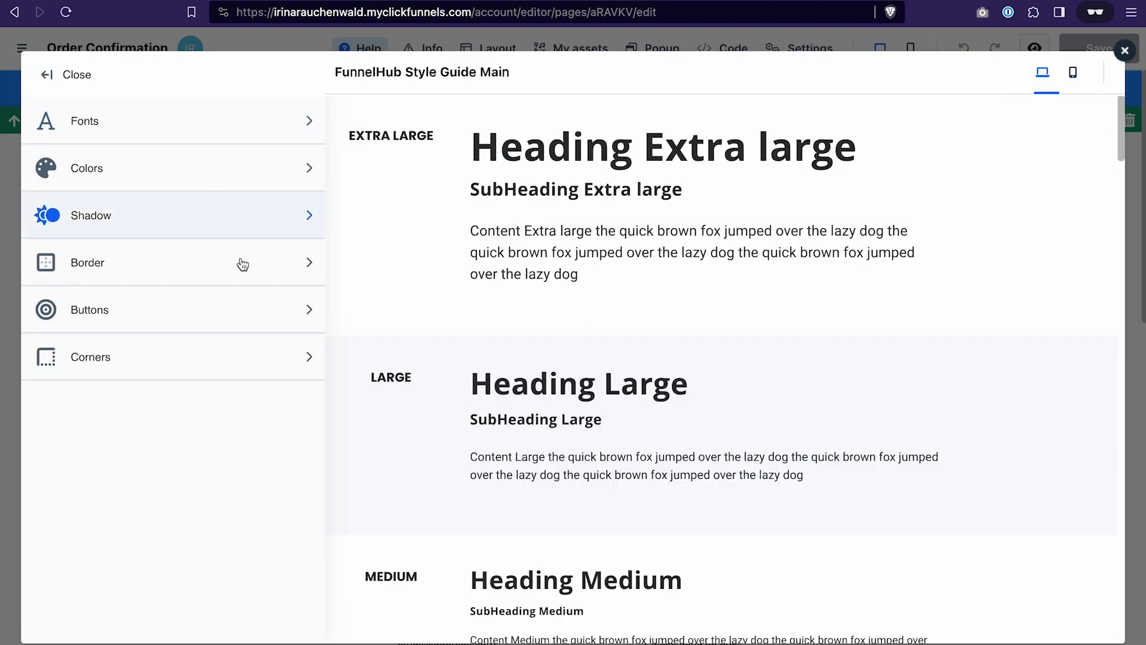
pyautogui.click(312, 316)
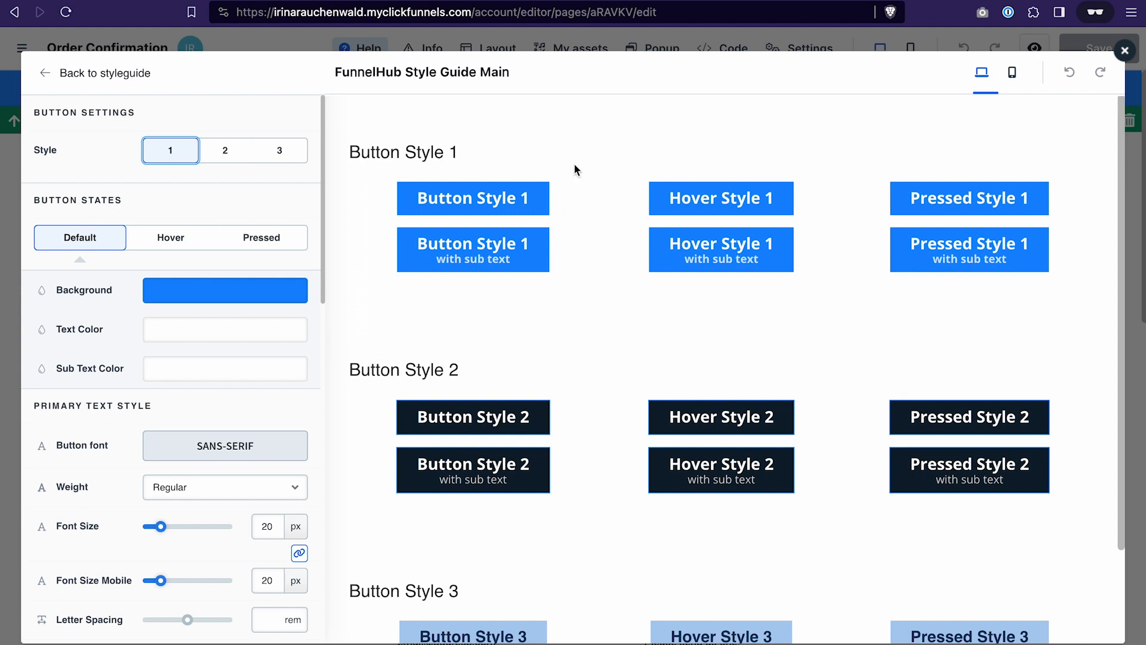
pyautogui.click(47, 74)
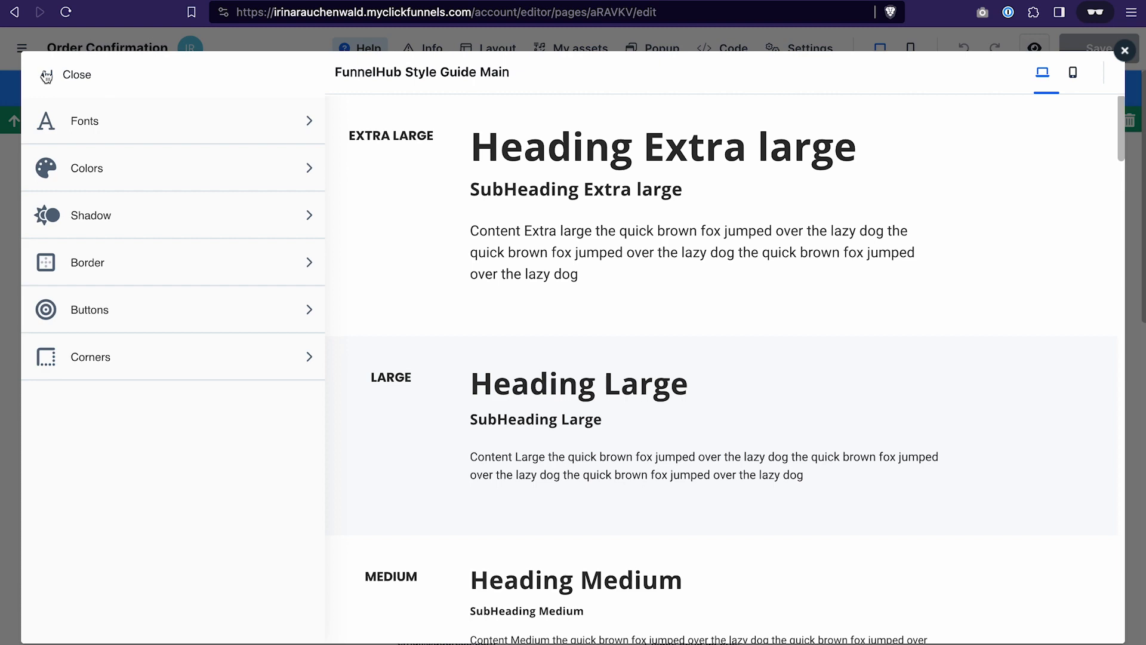
pyautogui.click(48, 78)
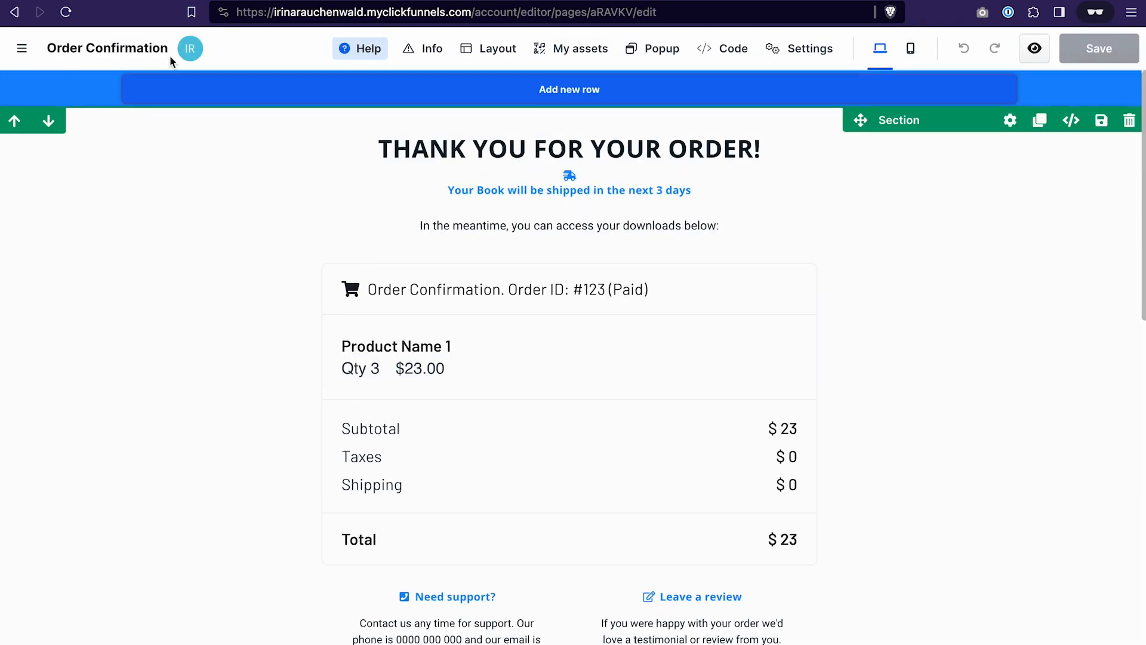
# - Open the site's Home page and open its Hero Theme Nav header block for editing
pyautogui.click(22, 48)
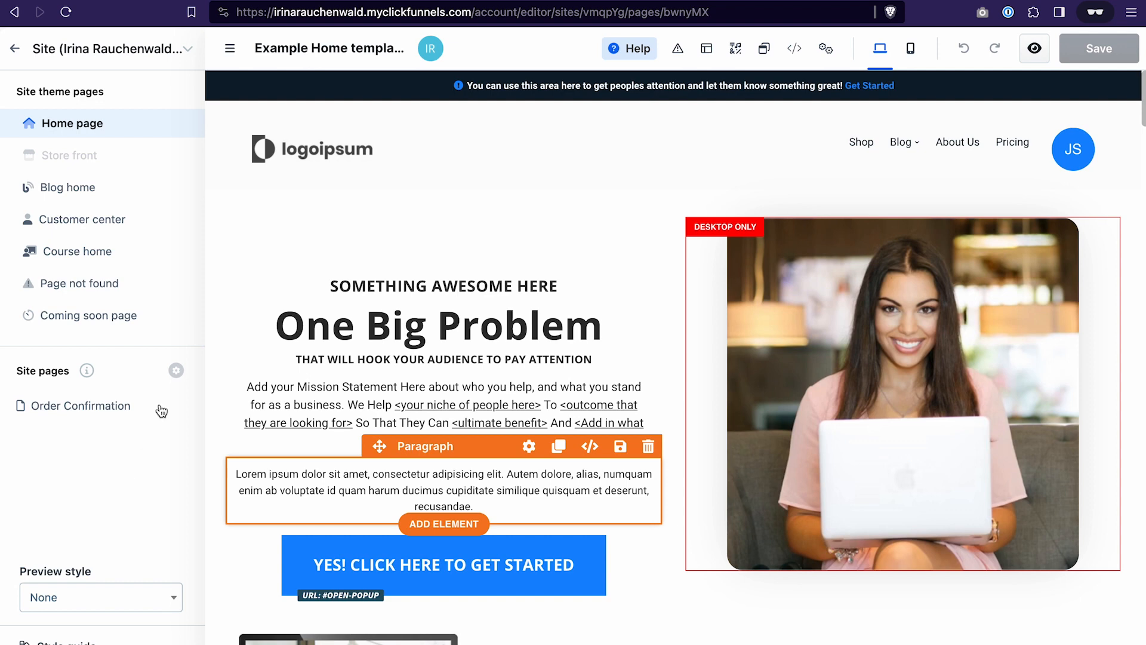
pyautogui.click(397, 168)
pyautogui.click(400, 398)
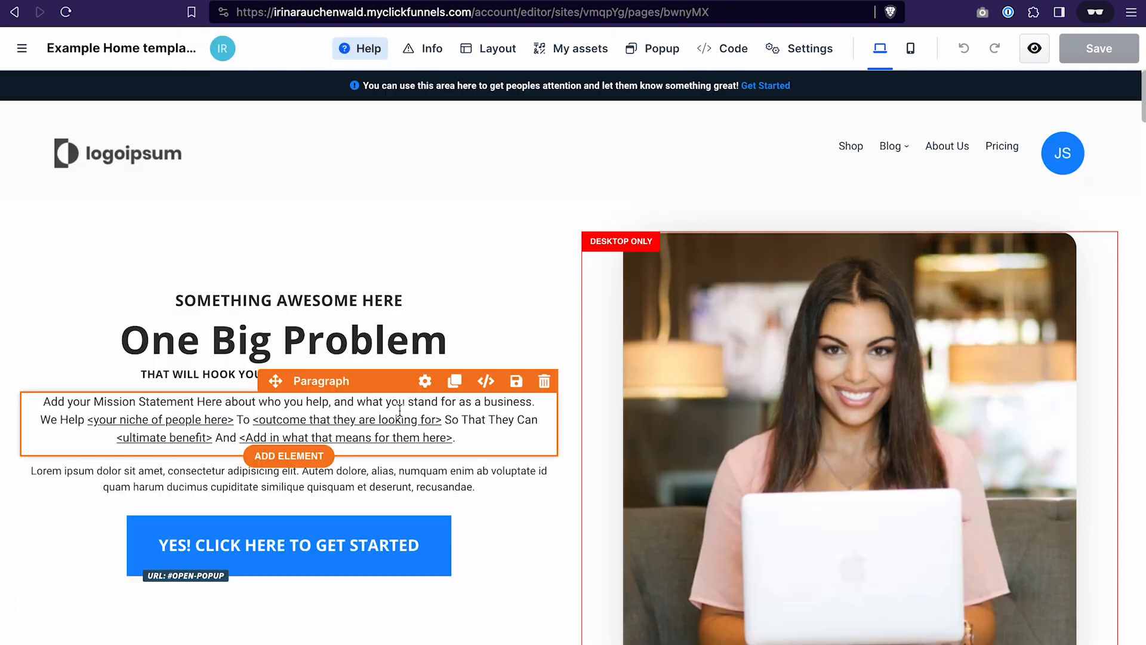
pyautogui.click(442, 337)
pyautogui.click(470, 250)
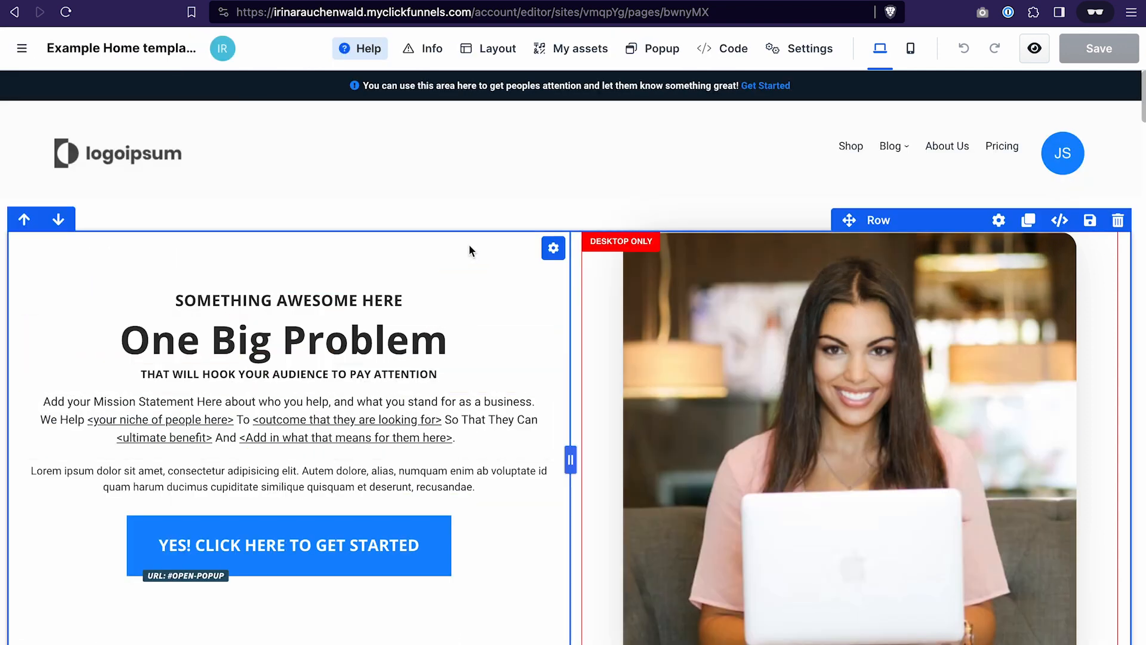
pyautogui.click(492, 173)
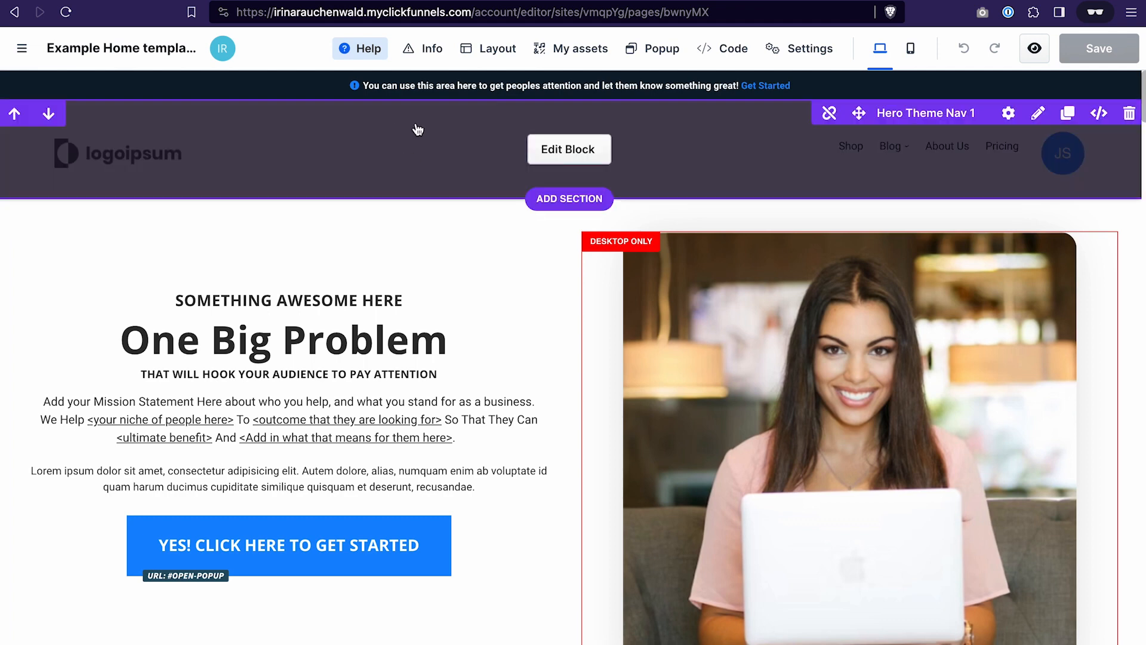
pyautogui.click(574, 151)
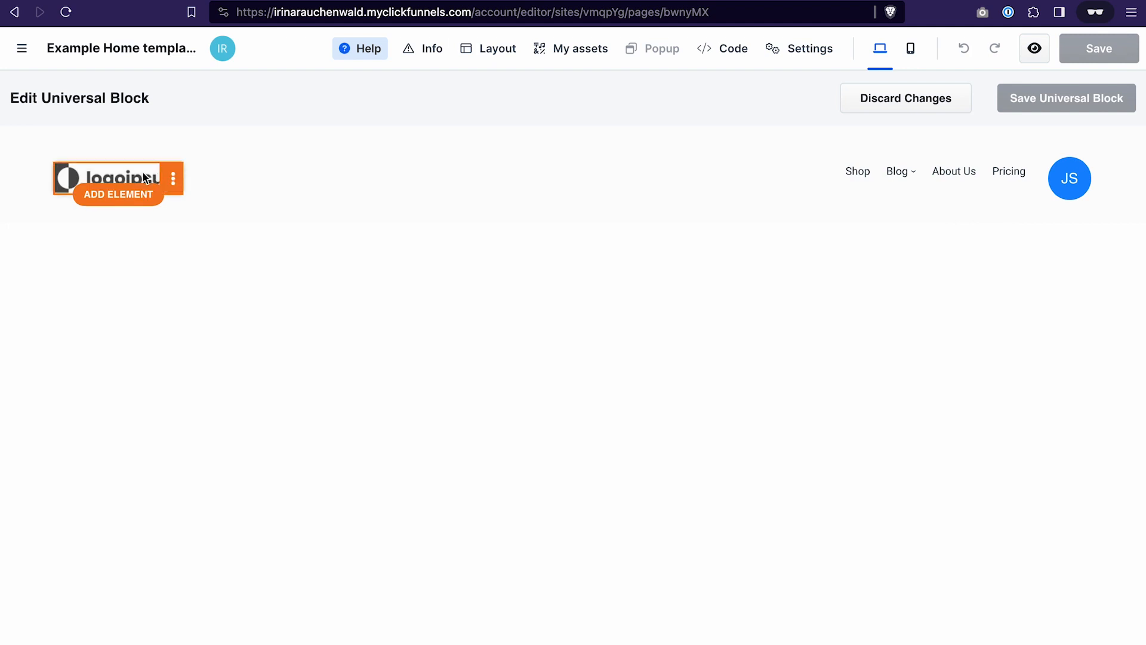
# - Replace the header's placeholder logo with the CF Power Scripts image from the image gallery
pyautogui.click(176, 179)
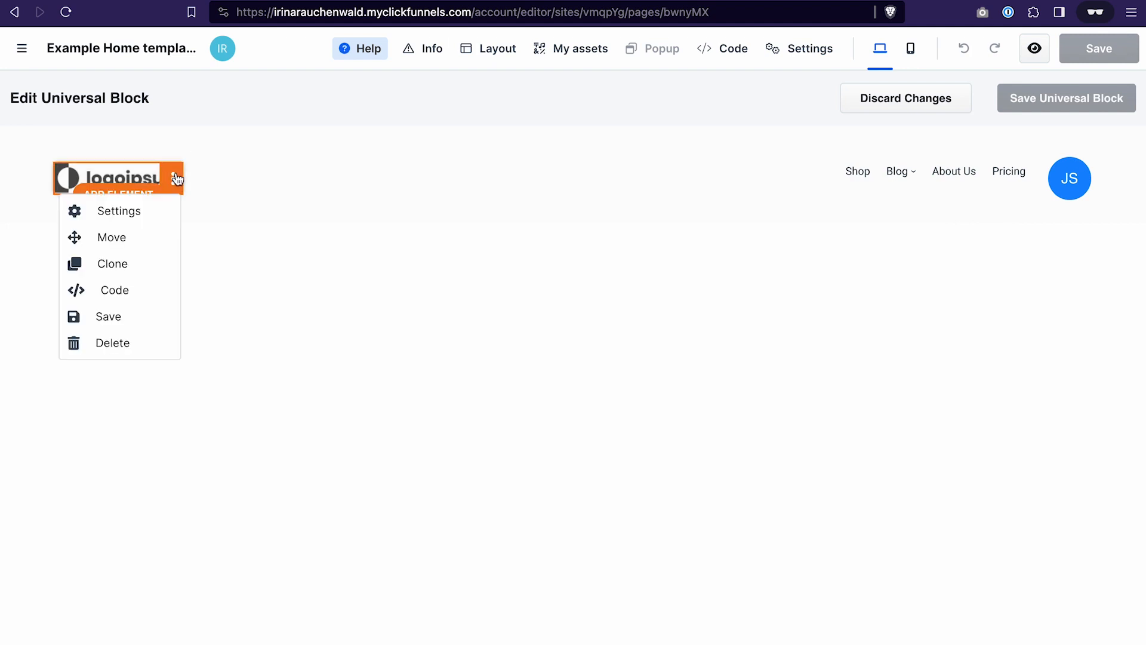
pyautogui.click(175, 186)
pyautogui.click(169, 210)
pyautogui.scroll(-1, 1035, 357)
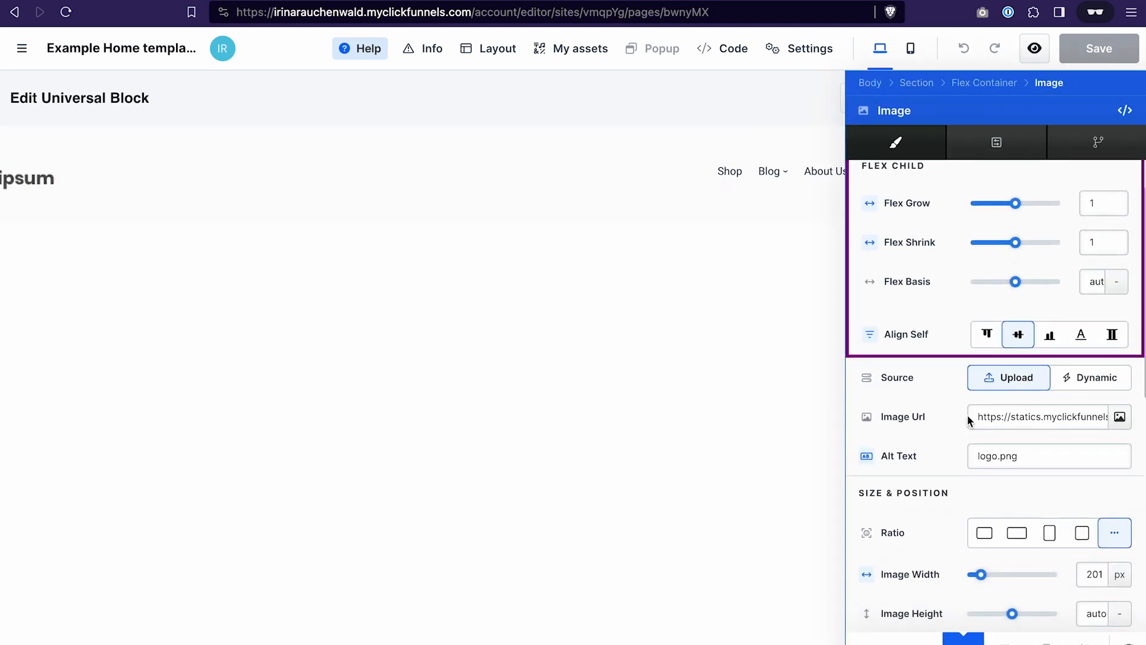
pyautogui.click(1120, 416)
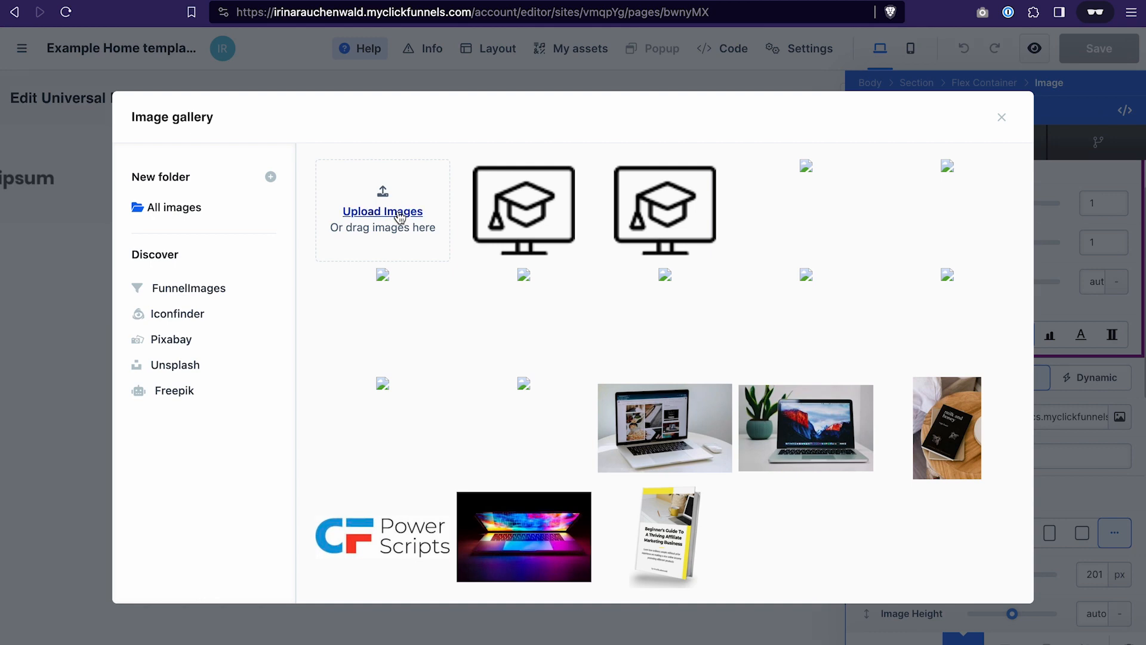
pyautogui.click(384, 536)
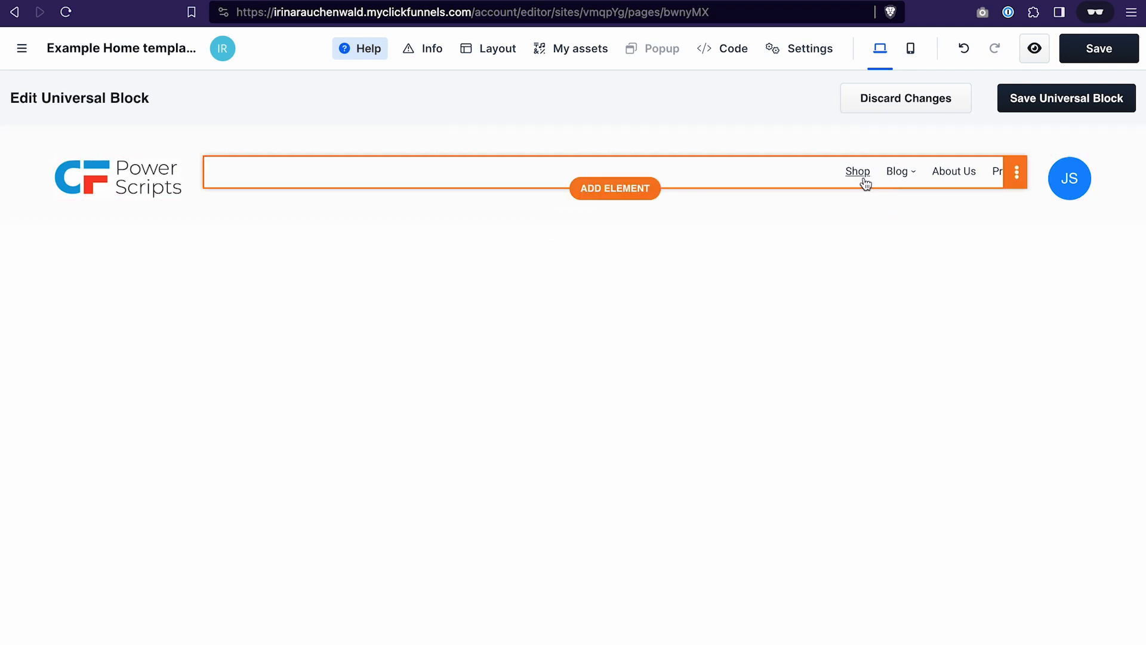
# - Delete the Shop link and the Blog submenu from the header's navigation links
pyautogui.moveTo(899, 174)
pyautogui.click(1018, 173)
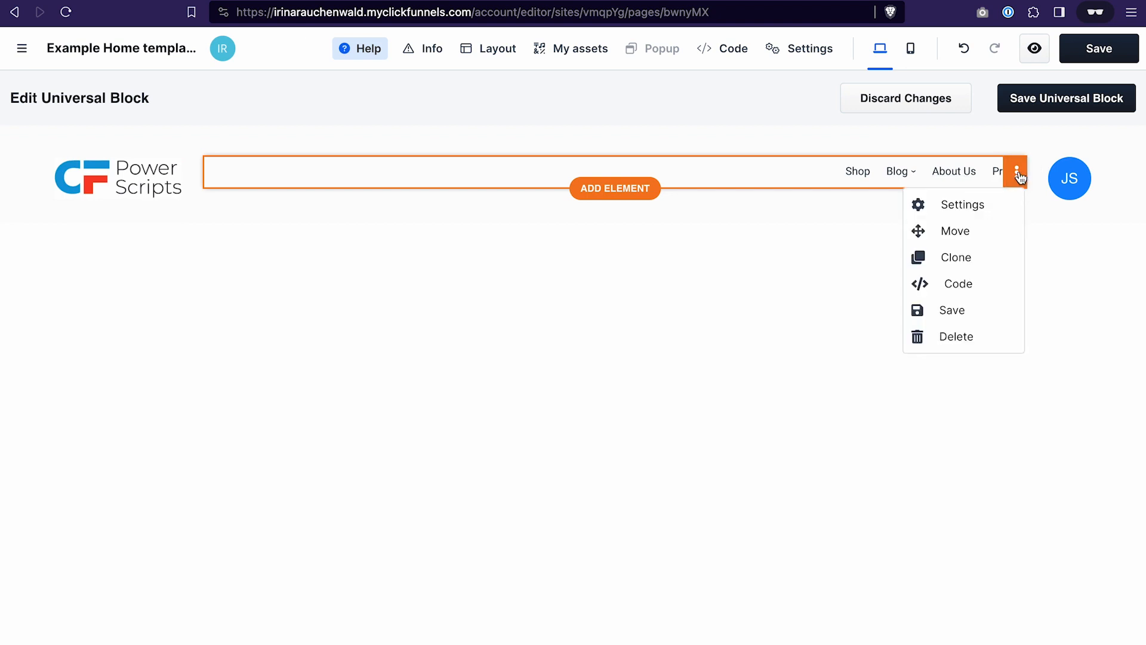
pyautogui.click(998, 203)
pyautogui.scroll(-5, 973, 367)
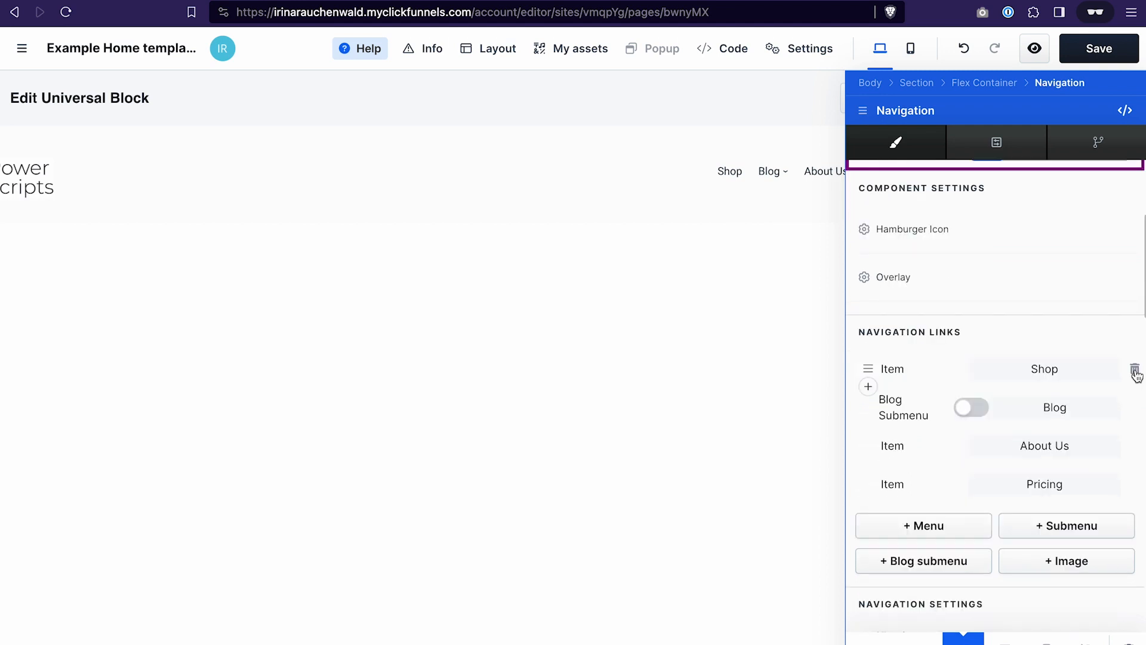
pyautogui.click(1135, 372)
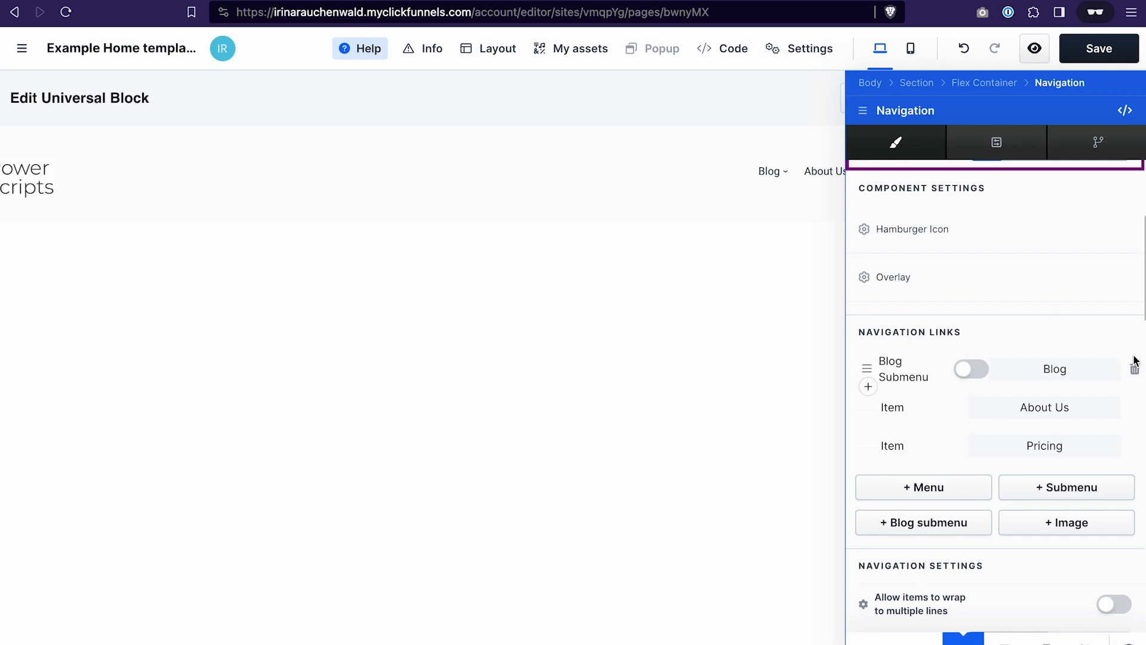
pyautogui.click(1134, 372)
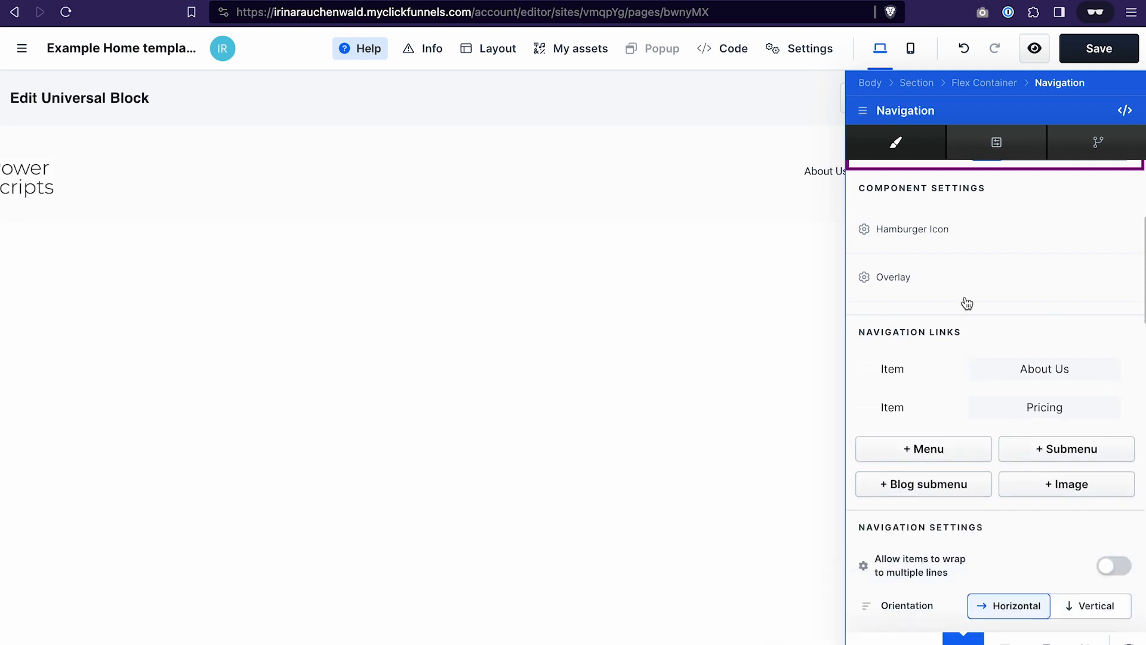
# - Add a menu item named "Out Products" to the header navigation links
pyautogui.click(922, 454)
pyautogui.click(1041, 445)
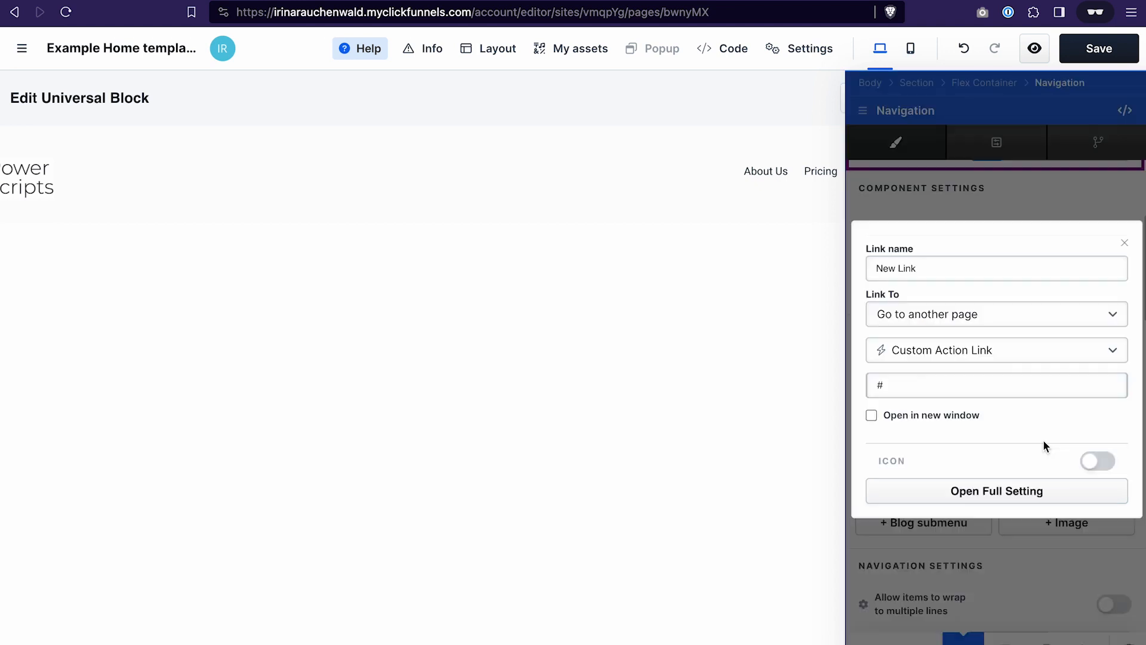
pyautogui.moveTo(926, 268); pyautogui.dragTo(840, 274)
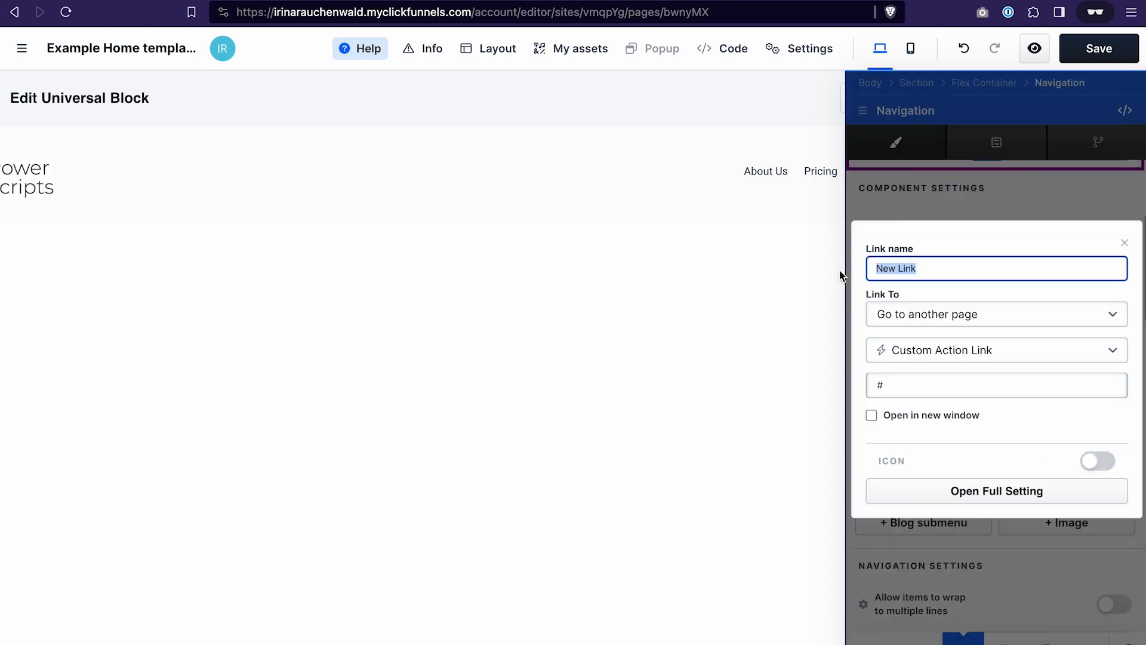
pyautogui.write('Out Products')
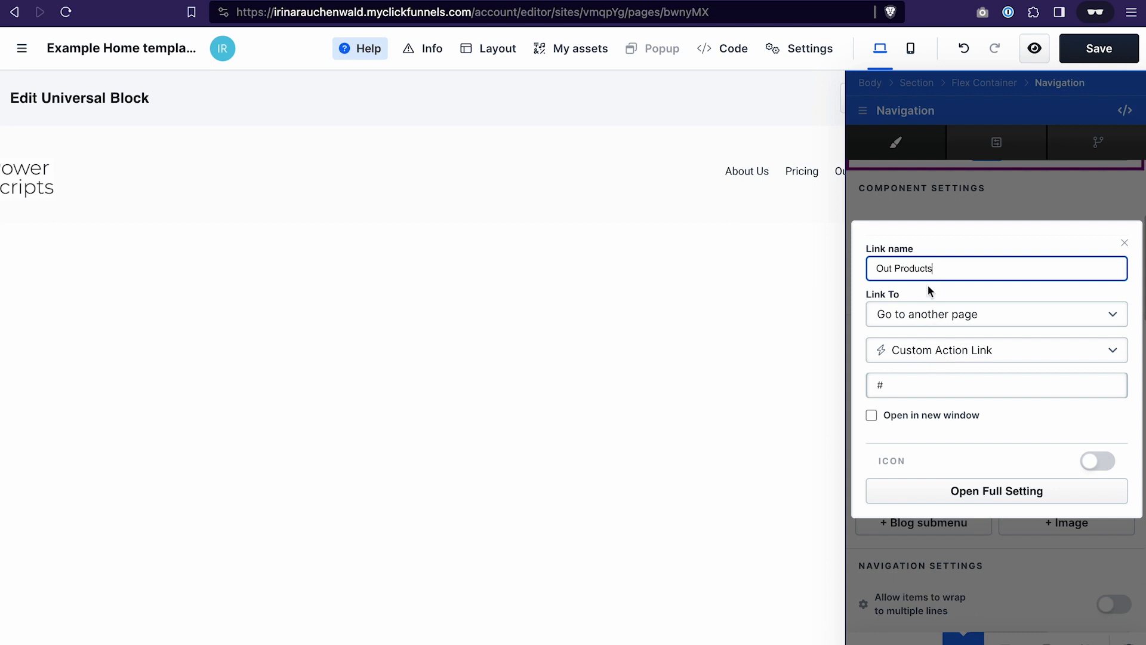
pyautogui.click(907, 390)
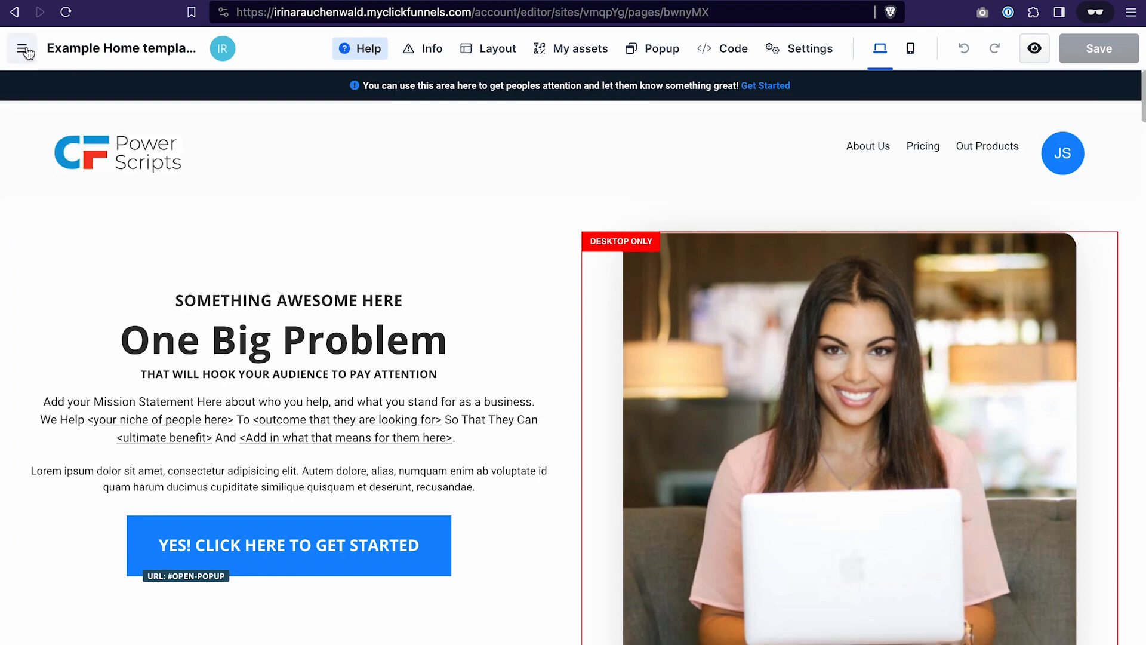
# - Check the edited header on the Course home page and return to the Home page
pyautogui.click(27, 52)
pyautogui.click(79, 256)
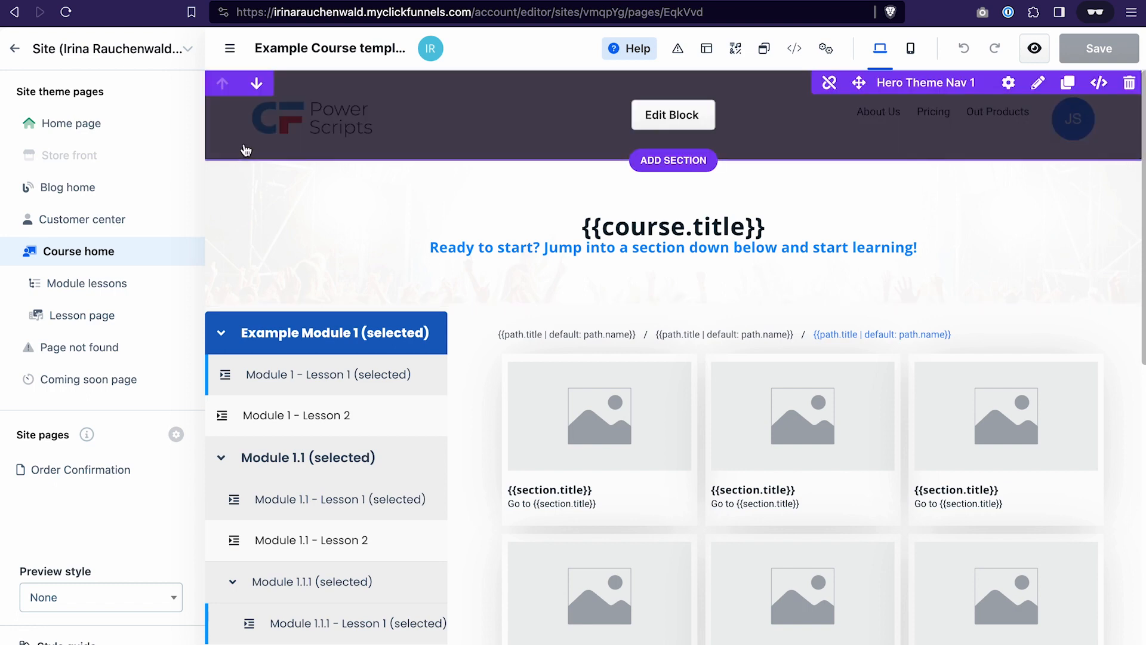
pyautogui.click(71, 125)
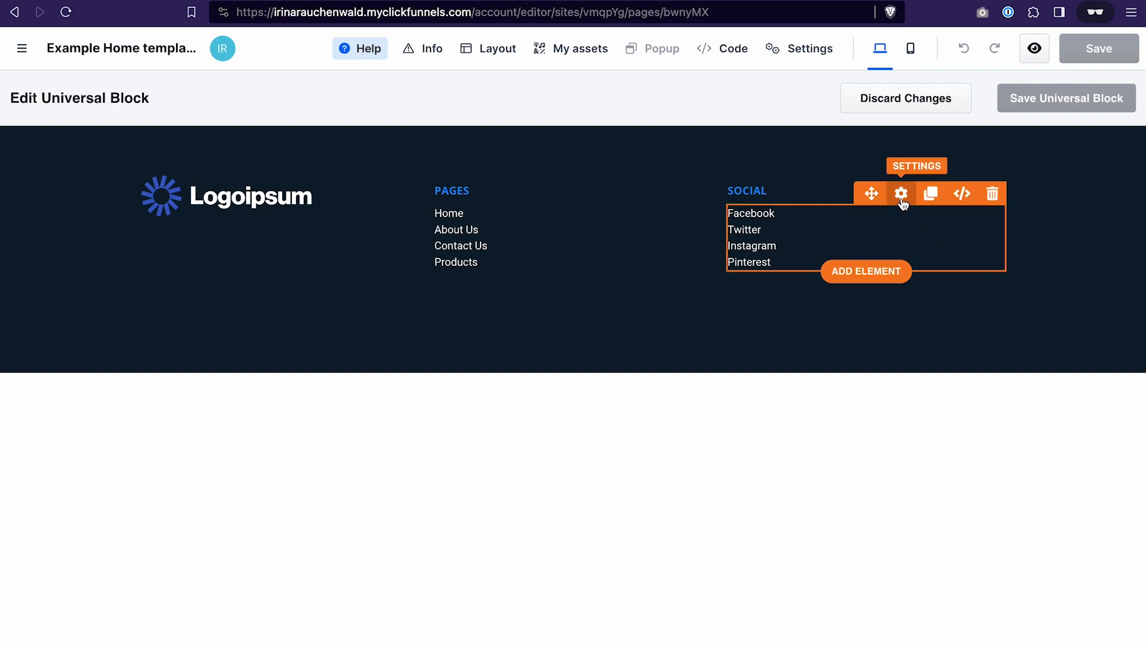
# - Examine the link settings of the Facebook item in the footer's Social navigation
pyautogui.click(902, 193)
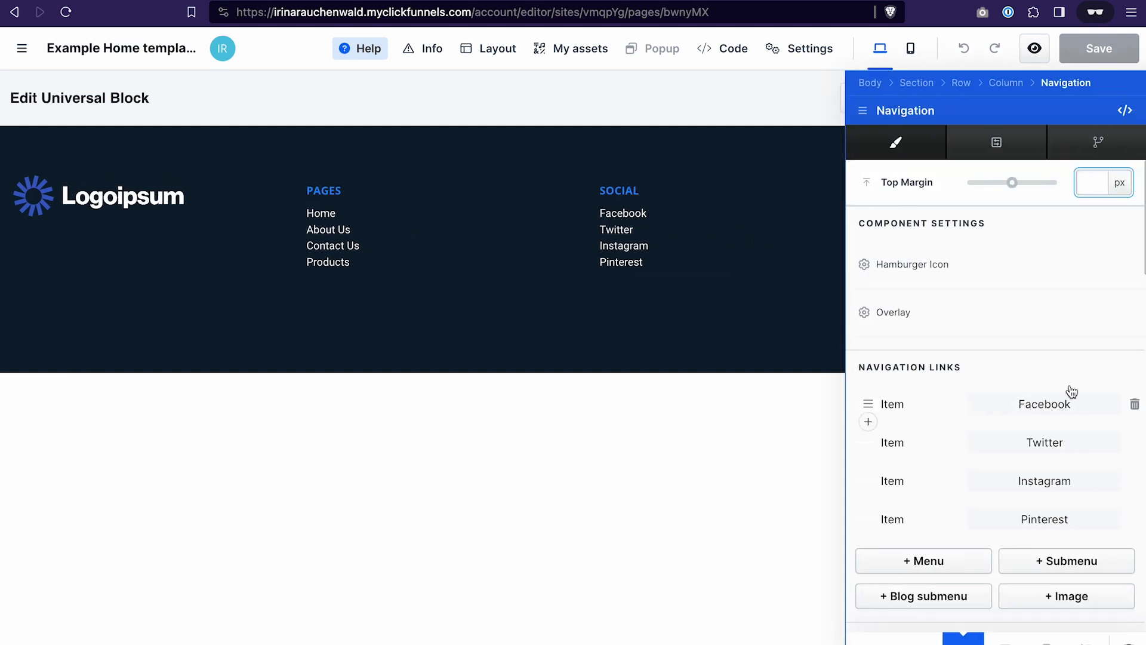
pyautogui.click(1057, 410)
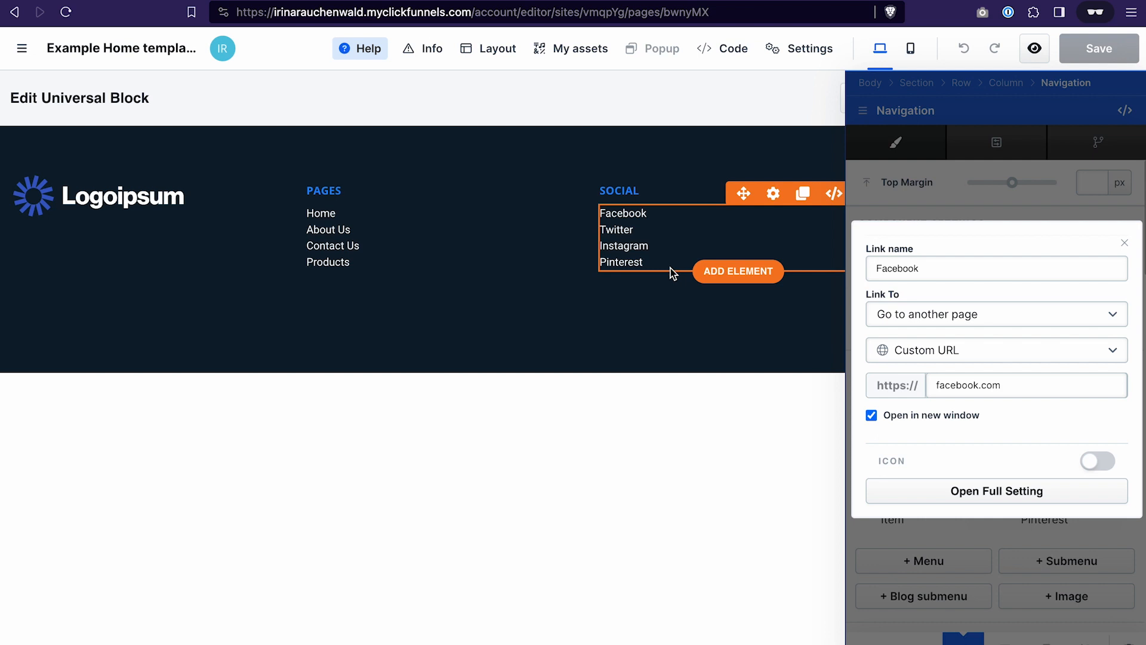
pyautogui.click(664, 329)
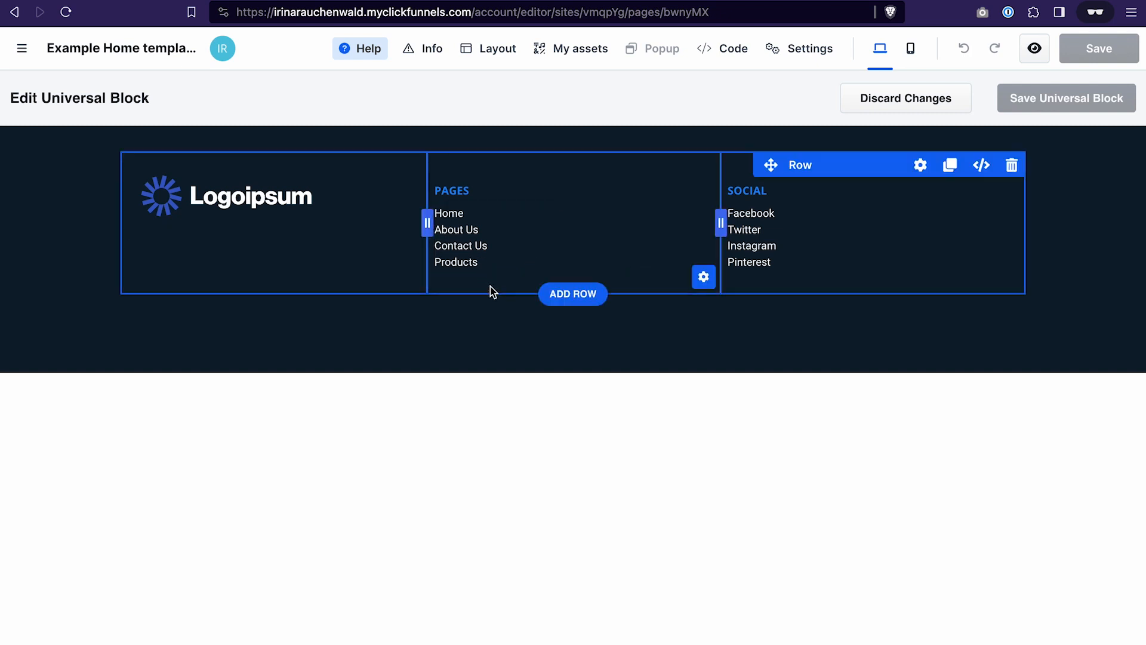
# - Add a 1-column row beneath the footer's link columns and insert a Paragraph element in it
pyautogui.click(575, 295)
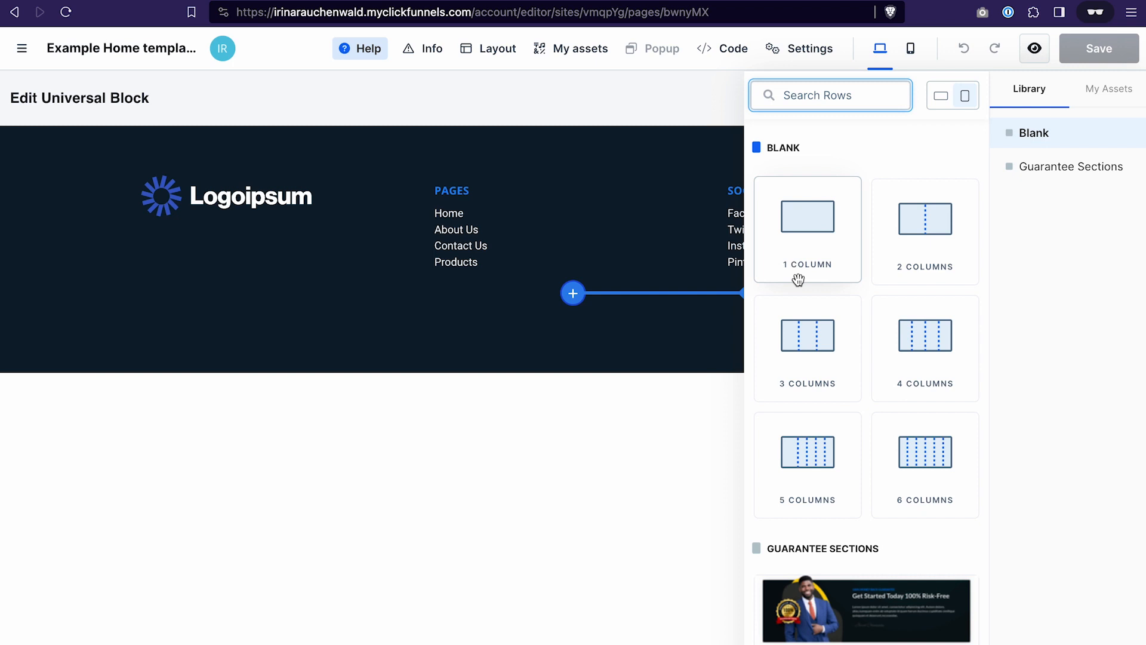
pyautogui.click(808, 226)
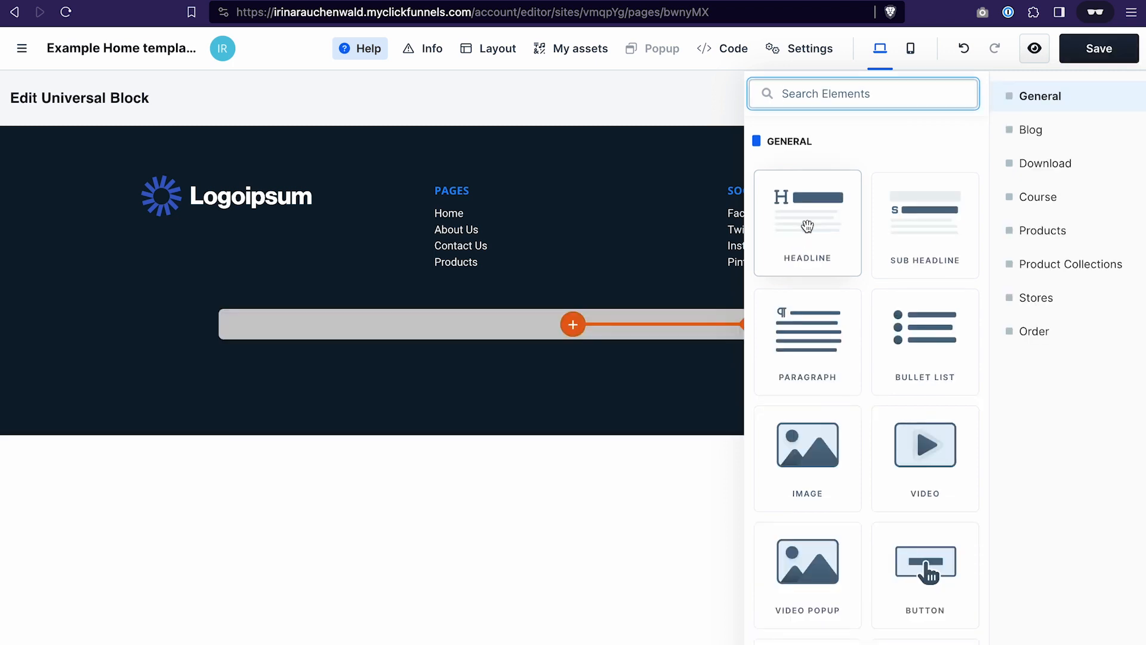
pyautogui.click(819, 339)
pyautogui.click(580, 330)
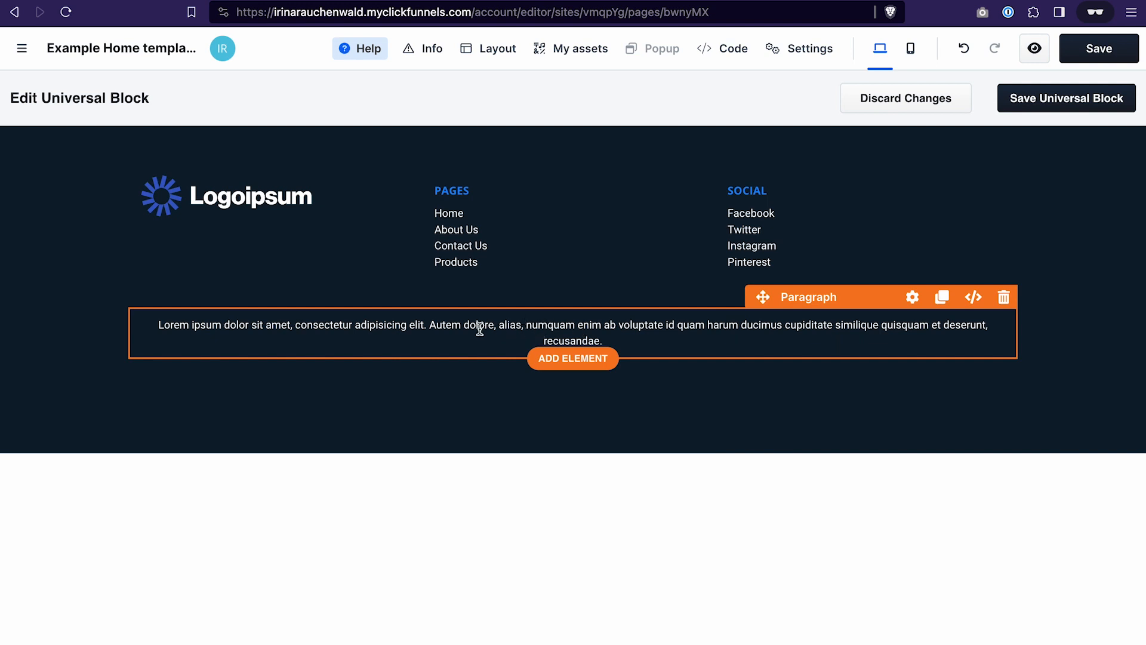
# - Replace the new footer paragraph's placeholder text with "Disclaimer" and a second line reading "Disclaimer text"
pyautogui.click(569, 326)
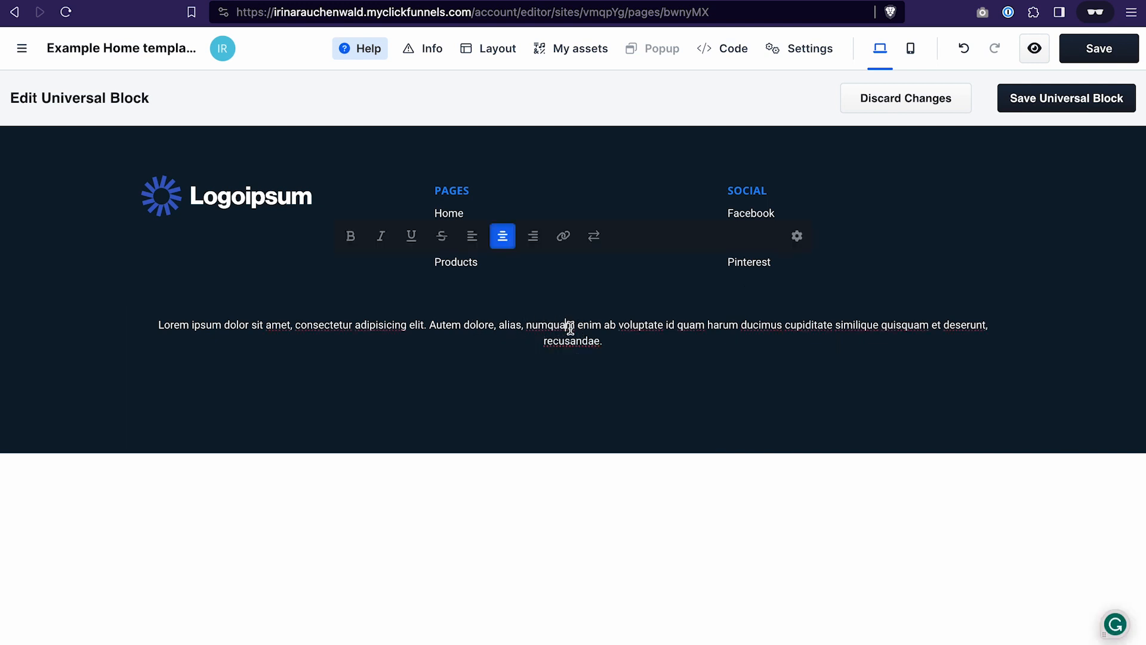
pyautogui.tripleClick(613, 338)
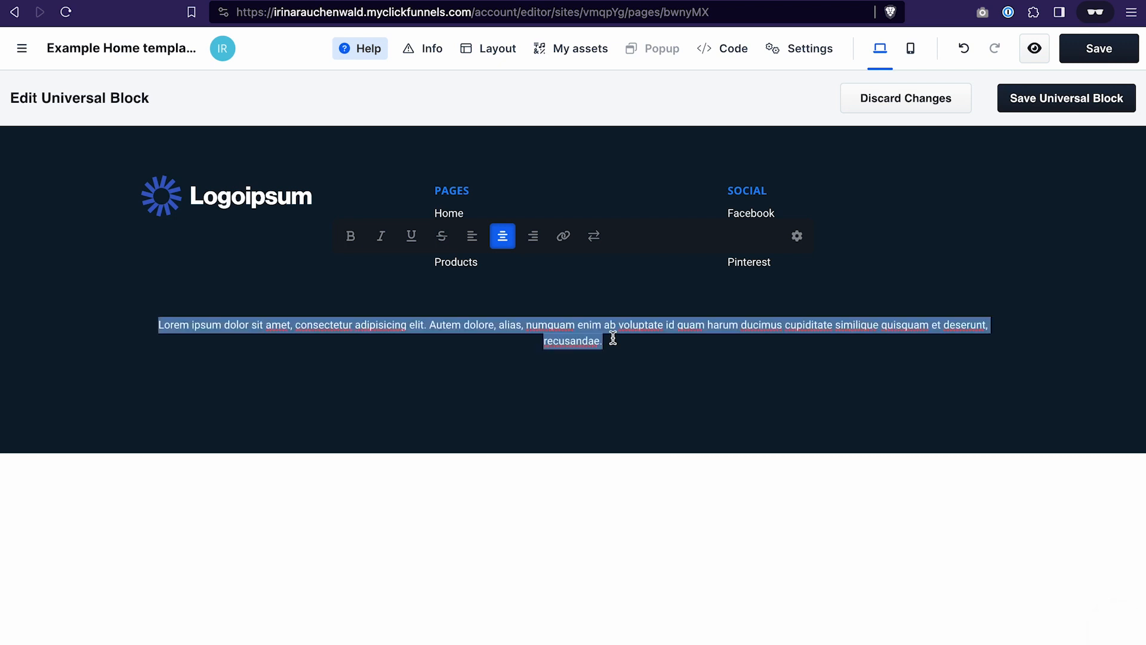
pyautogui.press('BackSpace')
pyautogui.write('Disclaimer')
pyautogui.press('Return')
pyautogui.write('Disclaimer text')
# - Fill out the paragraph's second line with repeated copies of "Disclaimer text" and make the "Disclaimer" line above it bold
pyautogui.tripleClick(599, 343)
pyautogui.press('super+c')
pyautogui.click(620, 340)
pyautogui.press('super+v')
pyautogui.press('super+v')
pyautogui.press('super+v')
pyautogui.press('super+v')
pyautogui.press('super+v')
pyautogui.press('super+v')
pyautogui.press('super+v')
pyautogui.press('super+v')
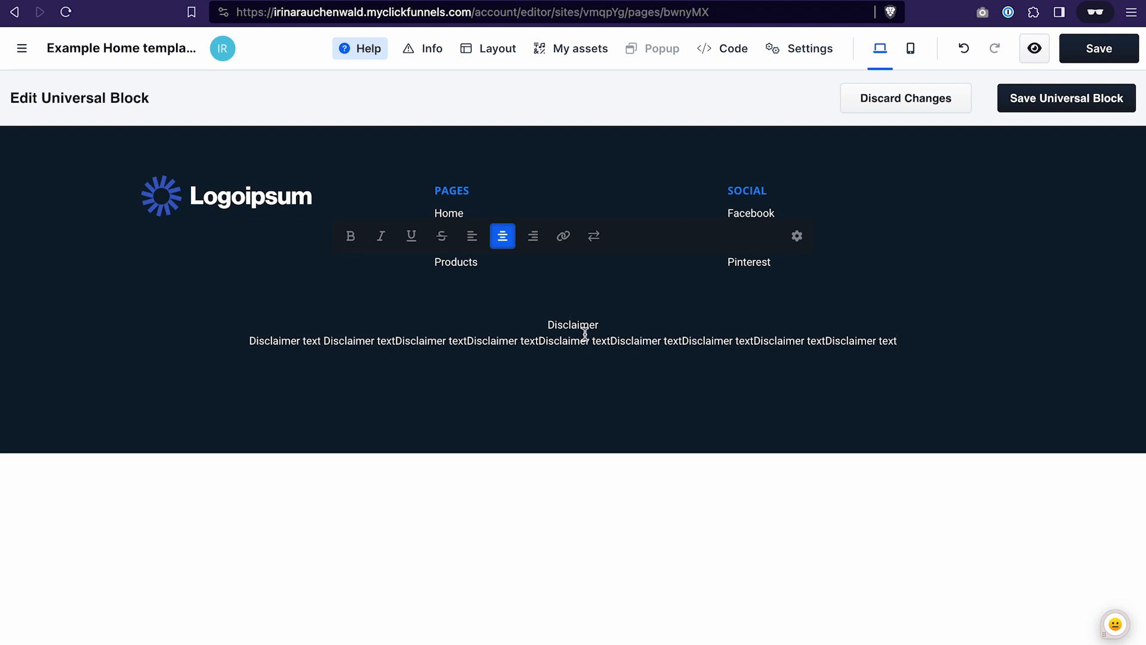
pyautogui.doubleClick(563, 322)
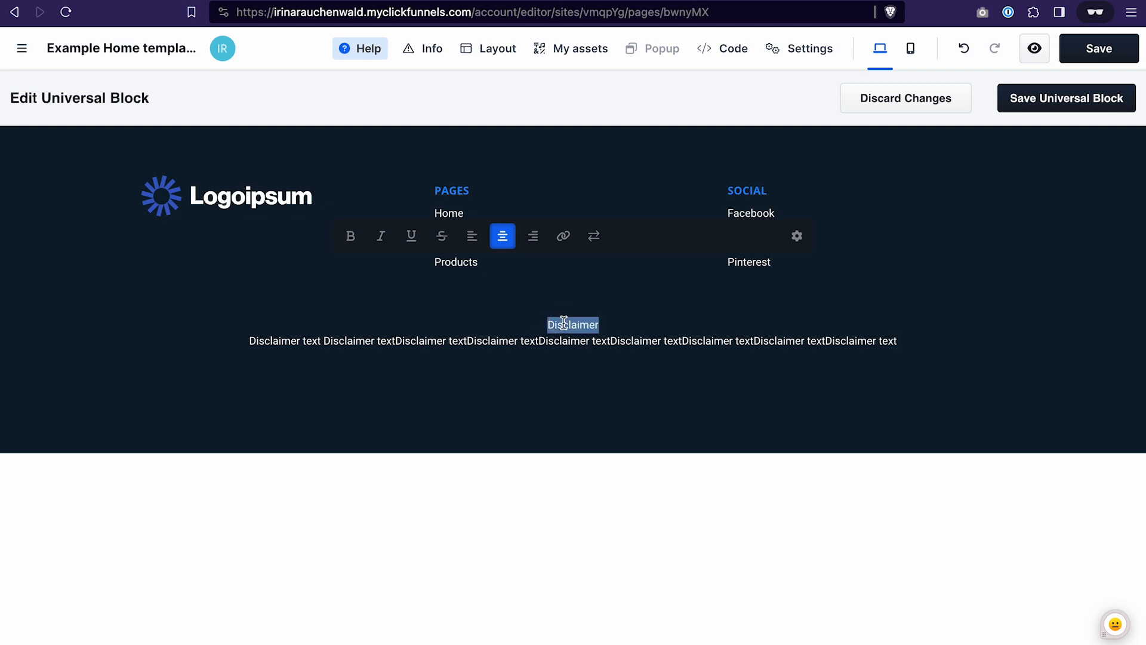
pyautogui.click(351, 236)
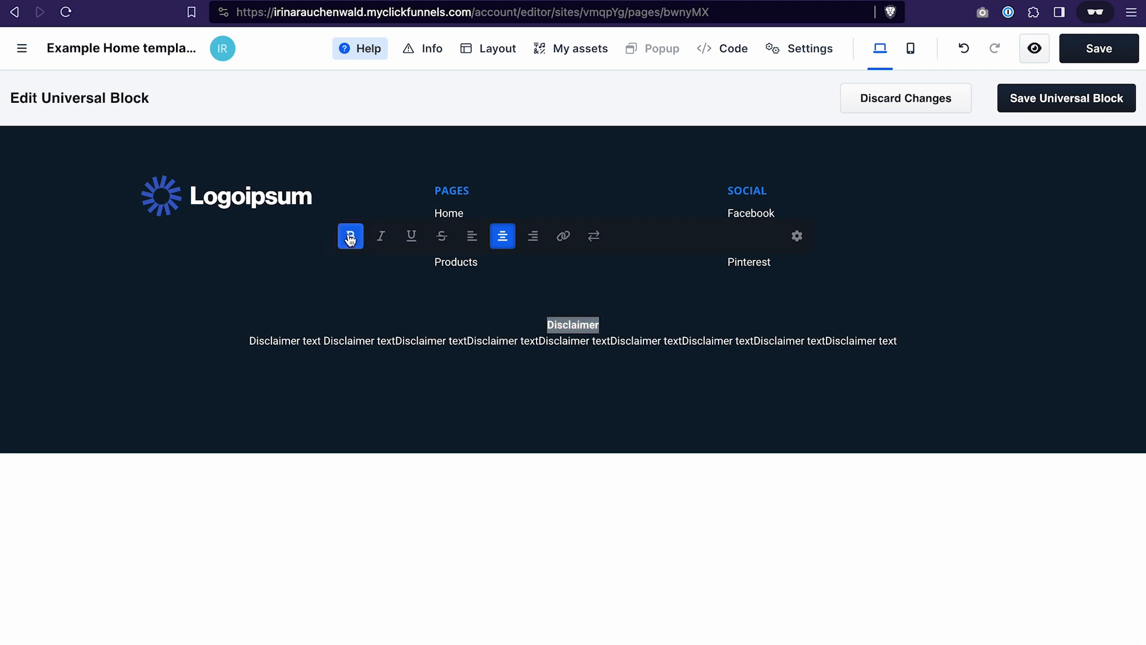
# - Duplicate the footer row holding the logo, Pages and Social columns, and move the copy beneath the Disclaimer row
pyautogui.click(650, 418)
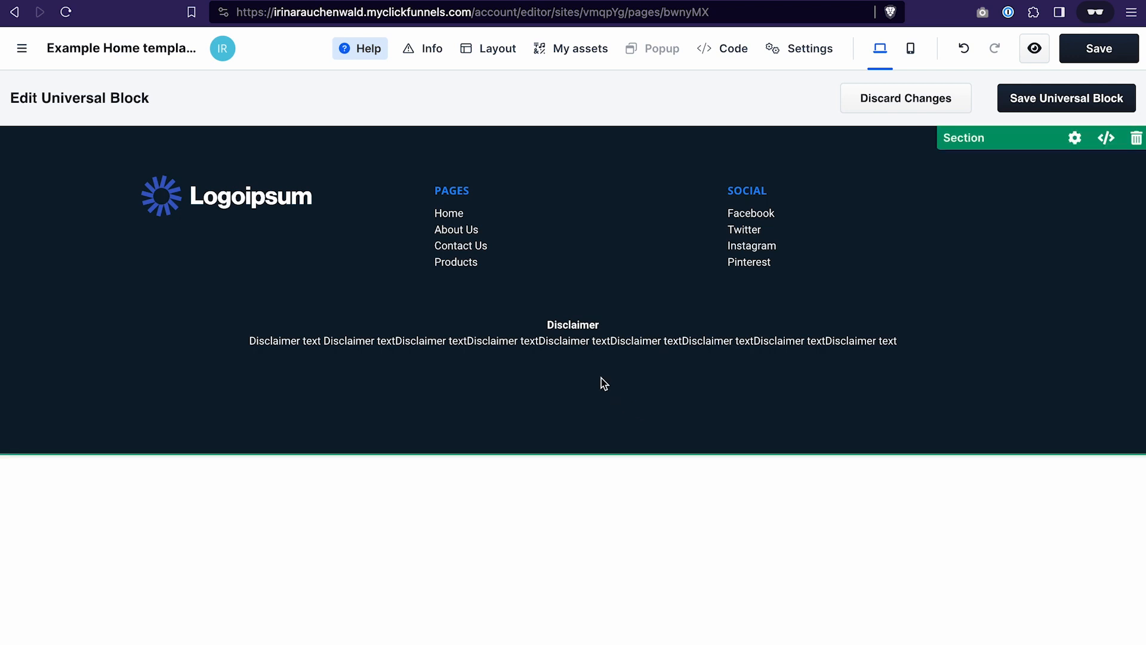
pyautogui.moveTo(590, 368)
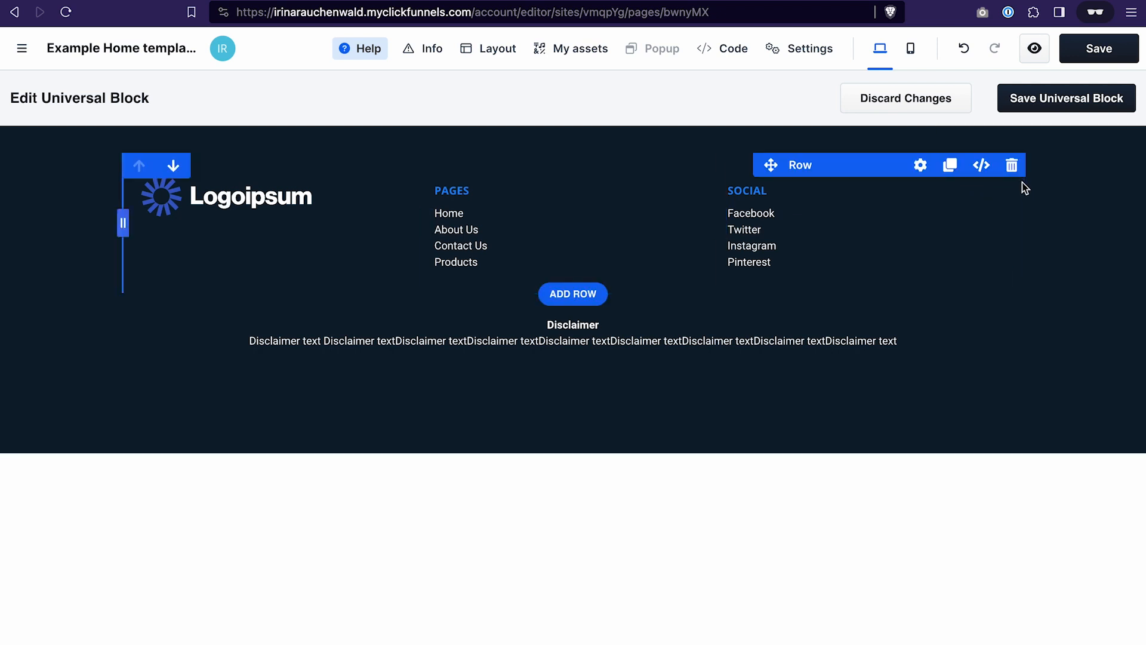
pyautogui.click(950, 165)
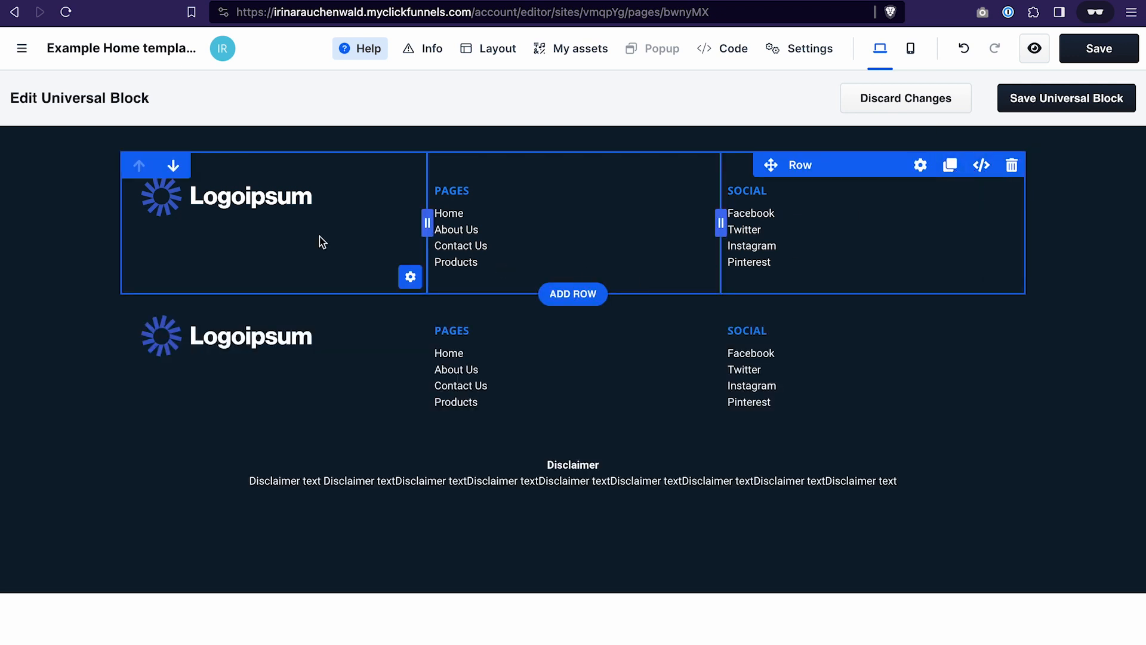
pyautogui.click(173, 167)
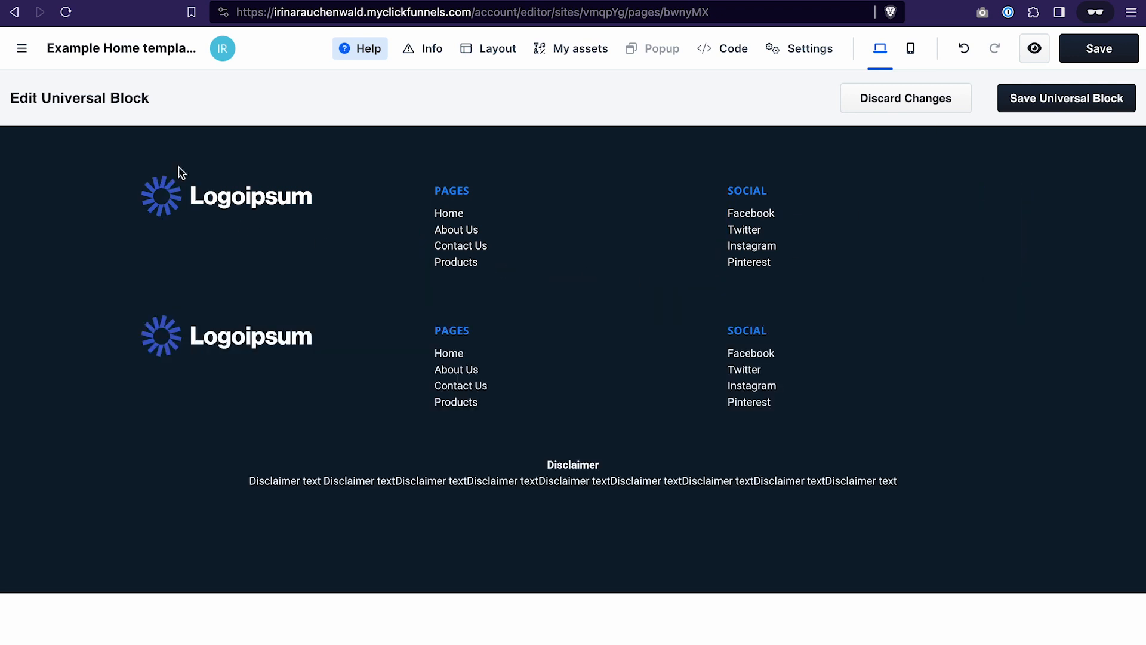
pyautogui.click(170, 279)
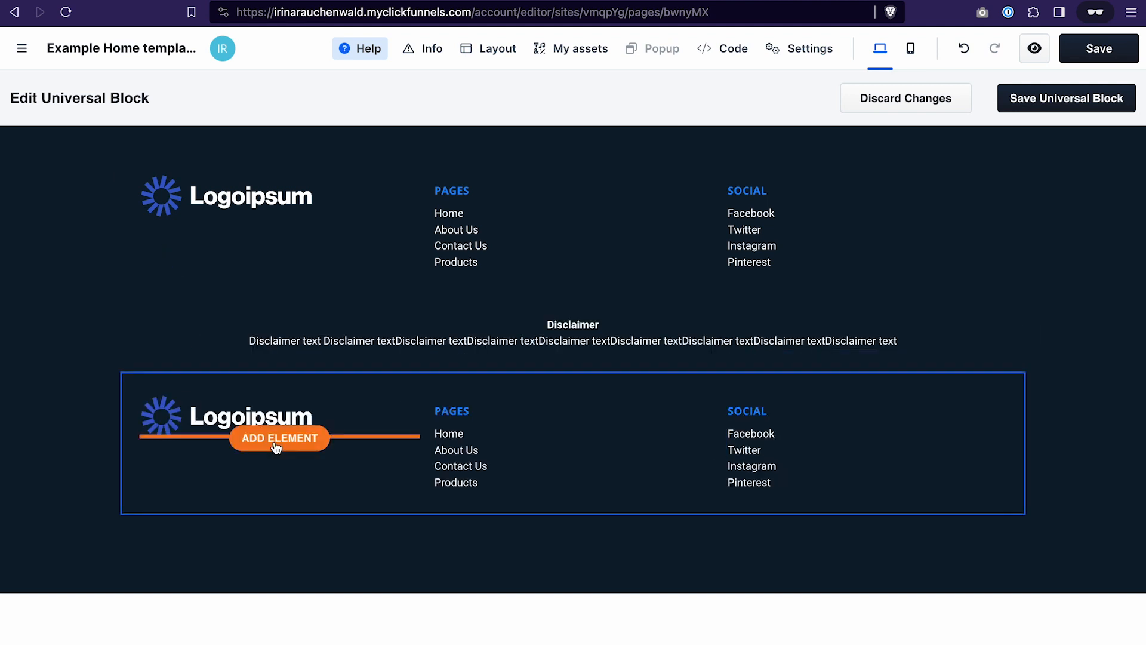
# - Delete the logo, the Pages and Social headings, and both link lists from the duplicated row, leaving its three columns empty
pyautogui.moveTo(353, 423)
pyautogui.click(410, 387)
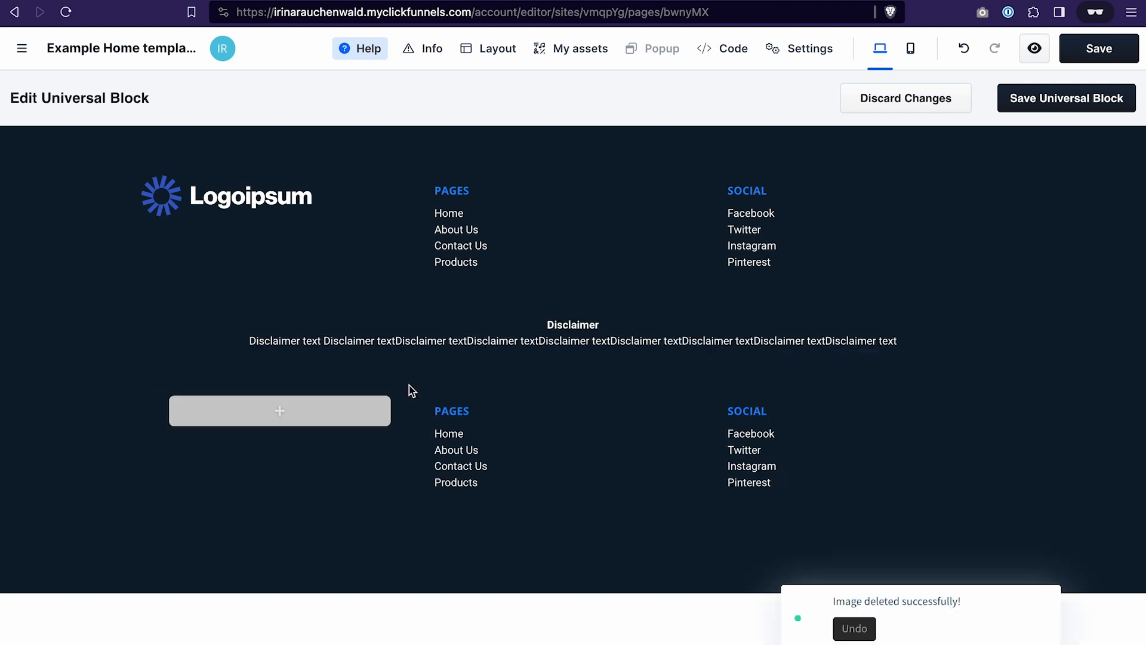
pyautogui.click(964, 49)
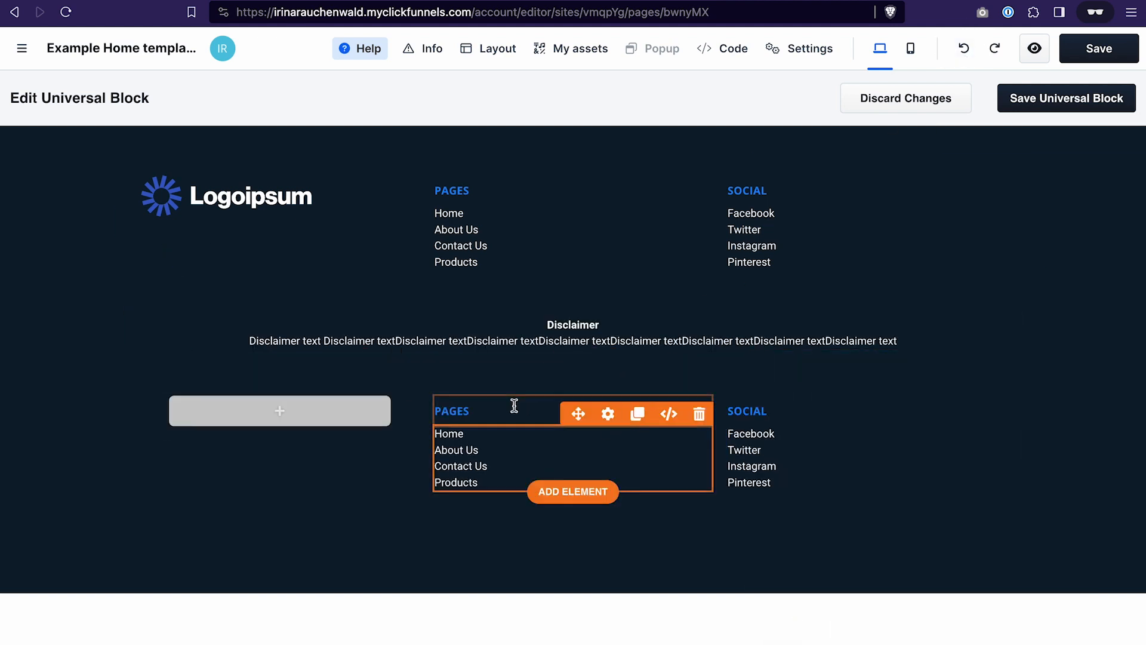
pyautogui.click(697, 387)
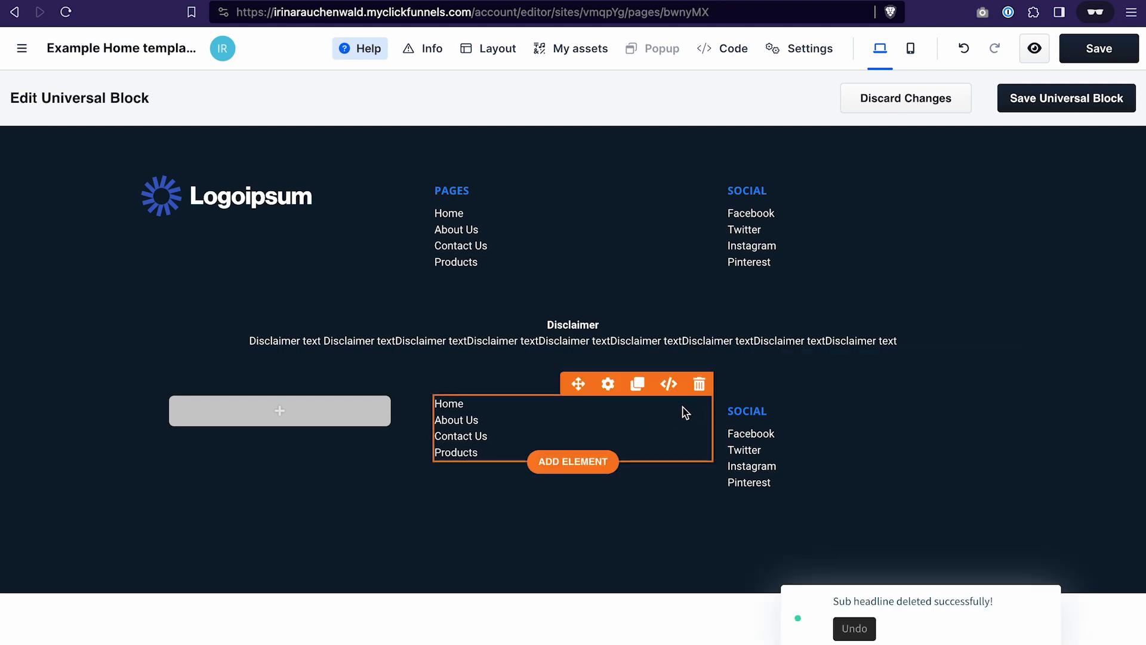
pyautogui.click(698, 384)
pyautogui.click(992, 384)
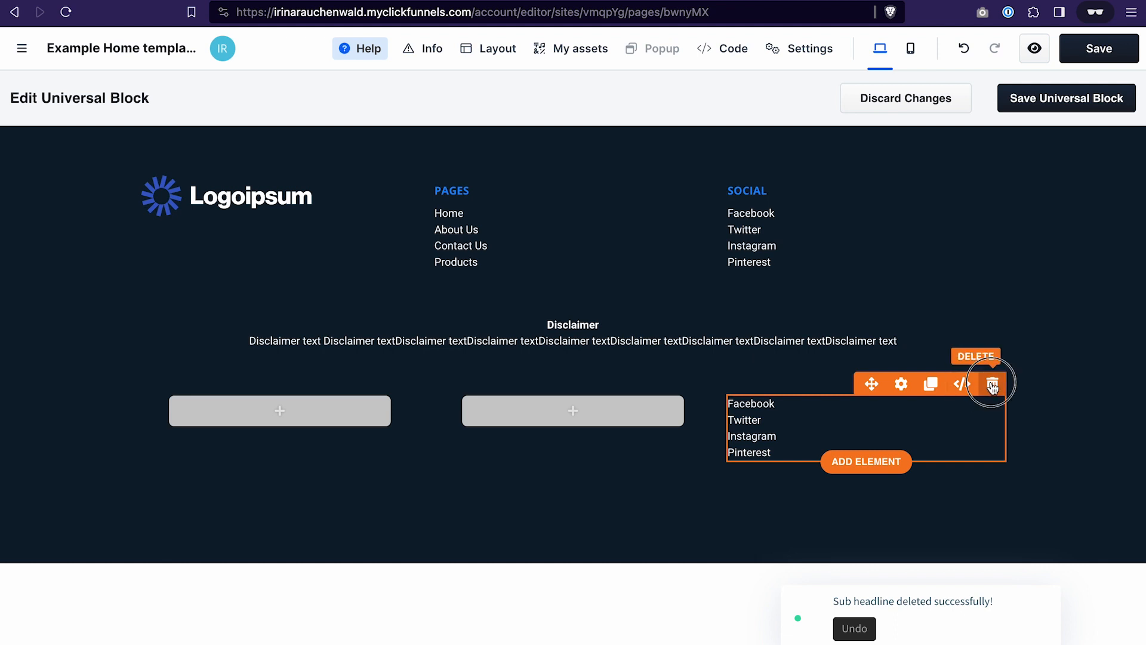
pyautogui.click(992, 385)
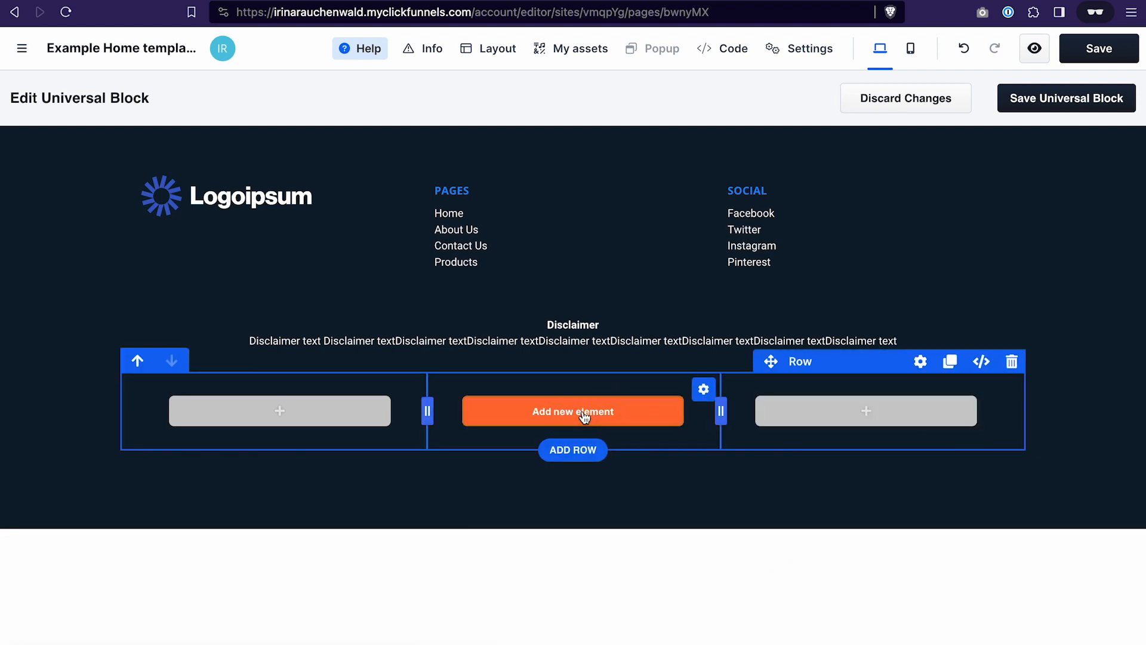
# - Insert a Paragraph element in the empty row's middle column and replace its placeholder text with "Cookie Policy"
pyautogui.click(585, 417)
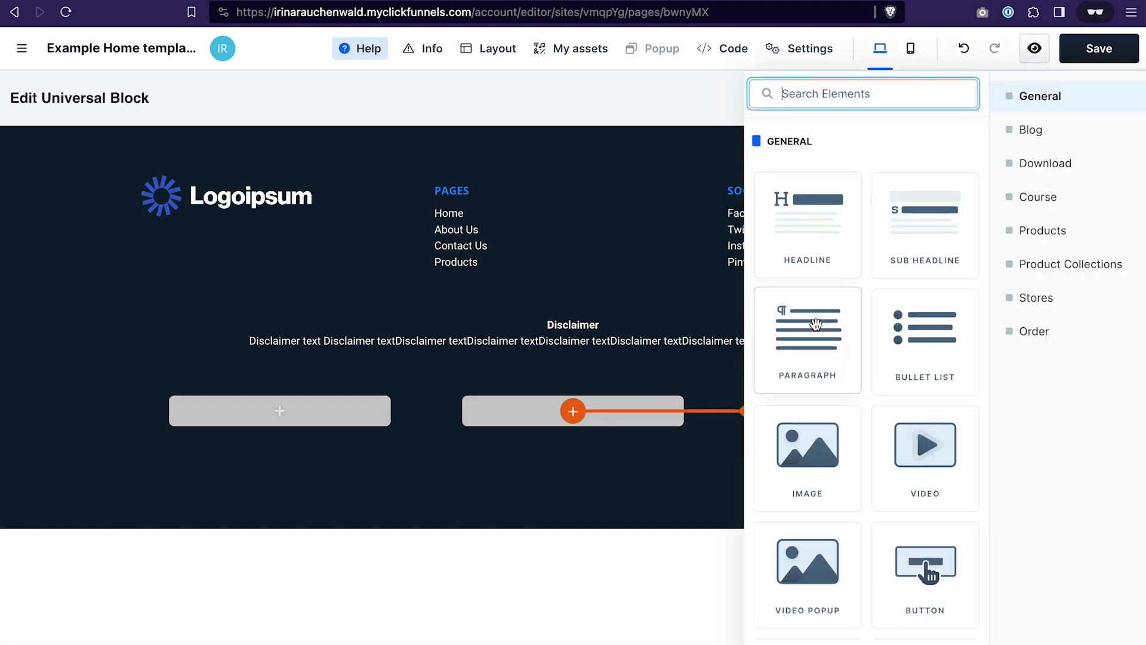
pyautogui.click(815, 338)
pyautogui.doubleClick(604, 431)
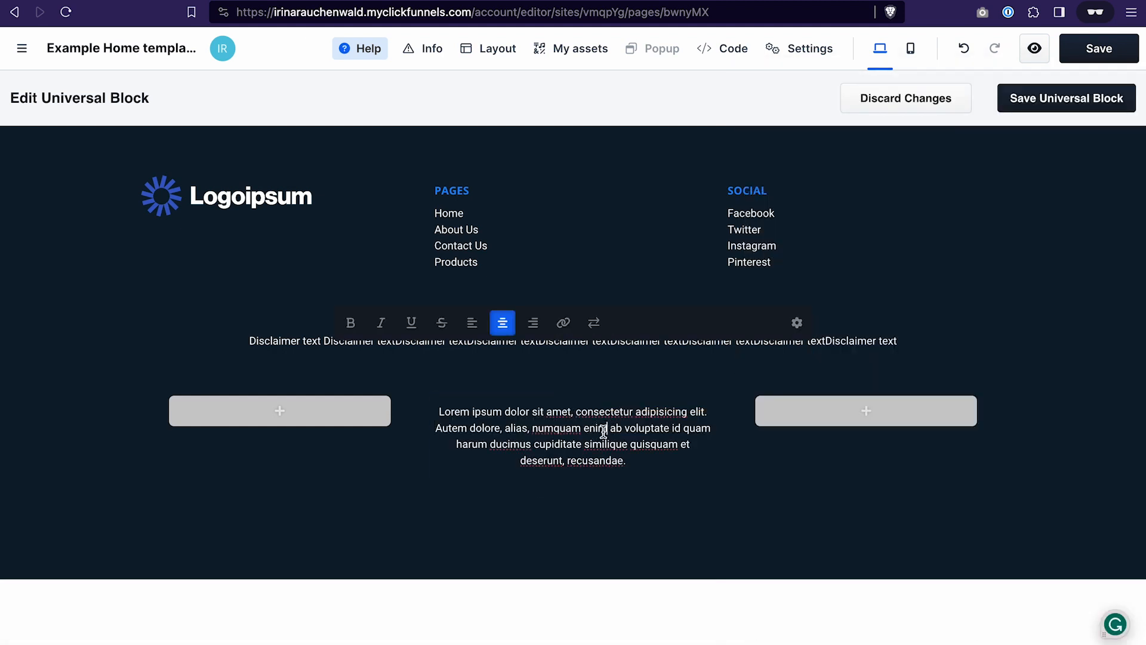
pyautogui.write('Cooki')
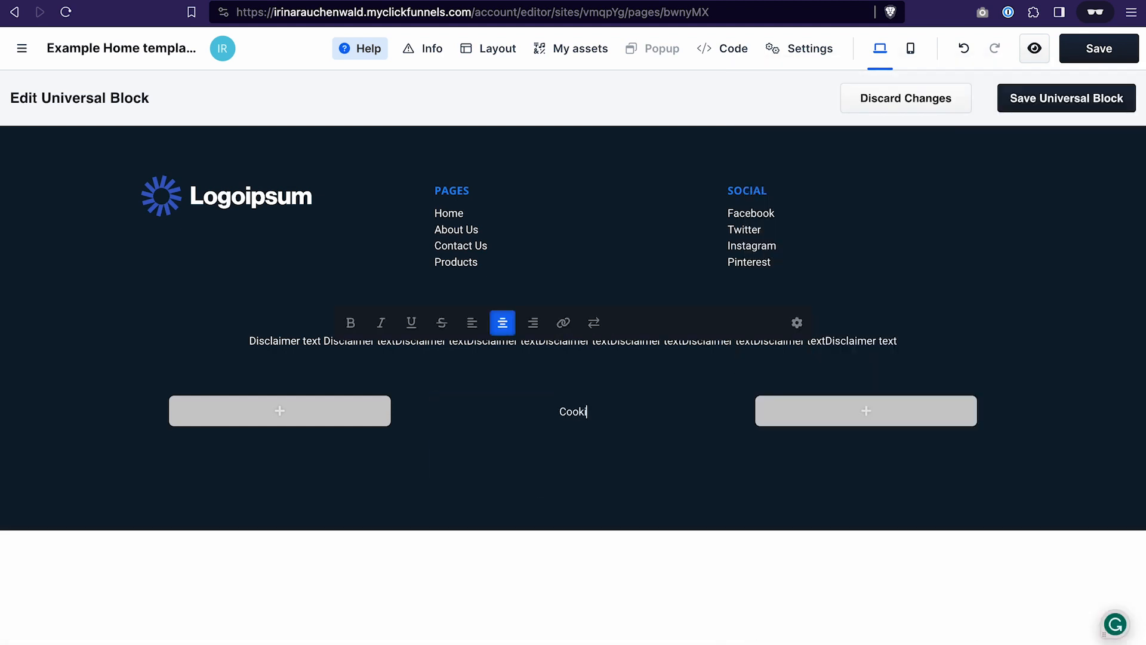
pyautogui.write('e Policy')
# - Duplicate the "Cookie Policy" paragraph, move one copy into the third column, and change its text to "Privacy Policy"
pyautogui.click(637, 384)
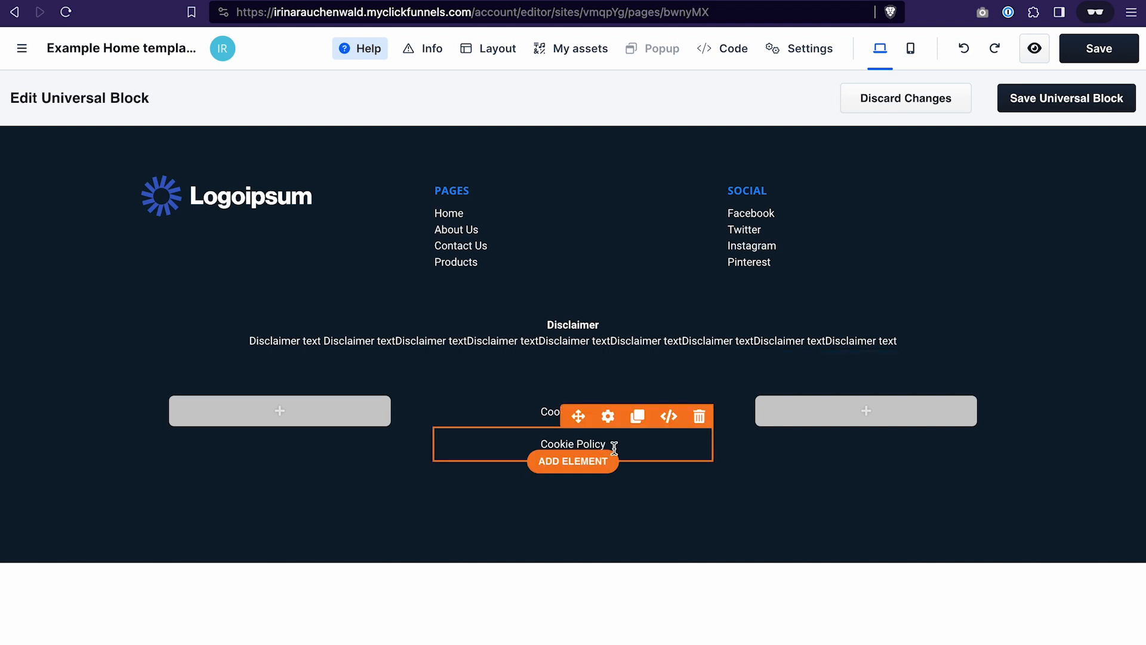
pyautogui.moveTo(577, 416); pyautogui.dragTo(852, 410)
pyautogui.doubleClick(853, 410)
pyautogui.write('Privacy Policy')
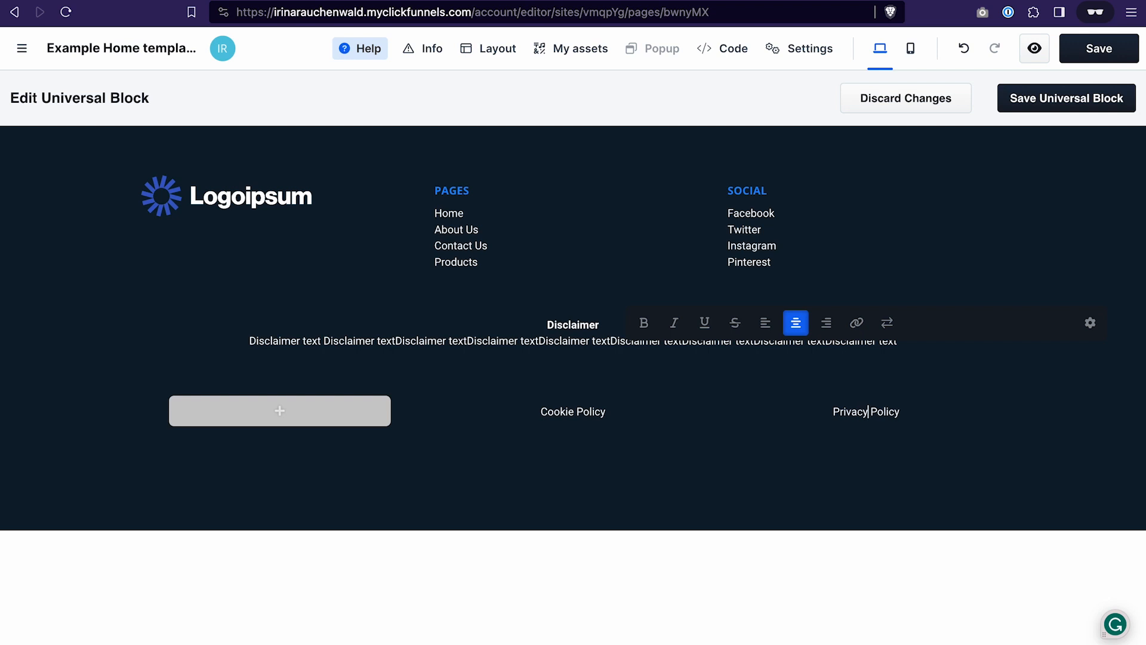
pyautogui.click(582, 509)
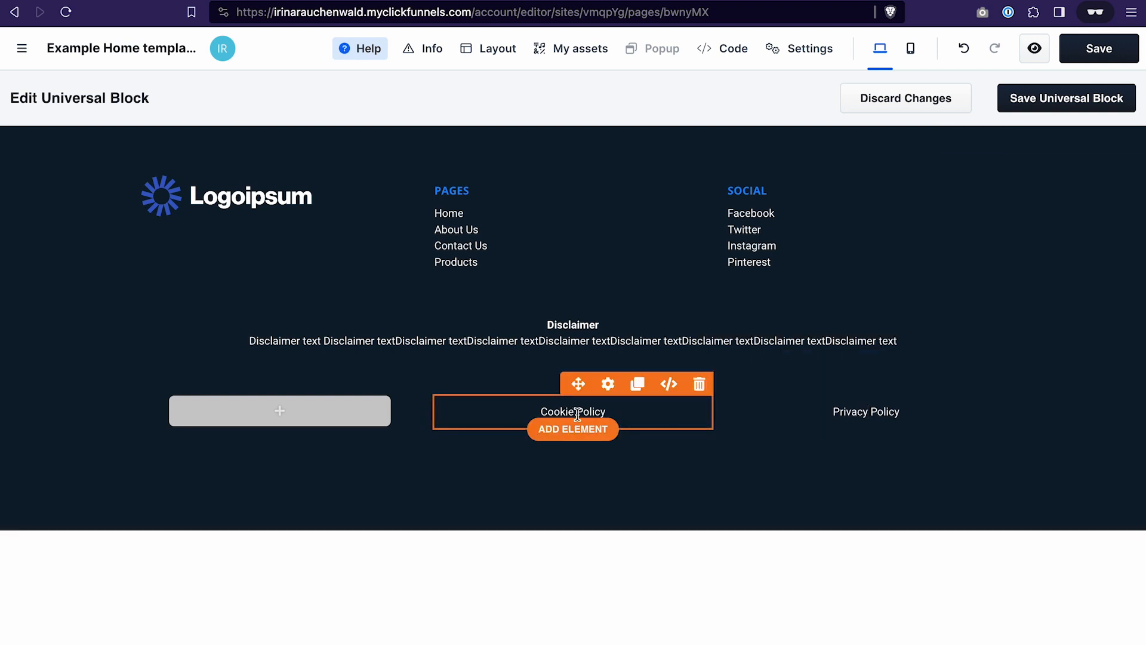
# - Link the footer's "Cookie Policy" text to the pasted page URL, opening in a new tab, and save the universal block
pyautogui.moveTo(540, 410); pyautogui.dragTo(631, 412)
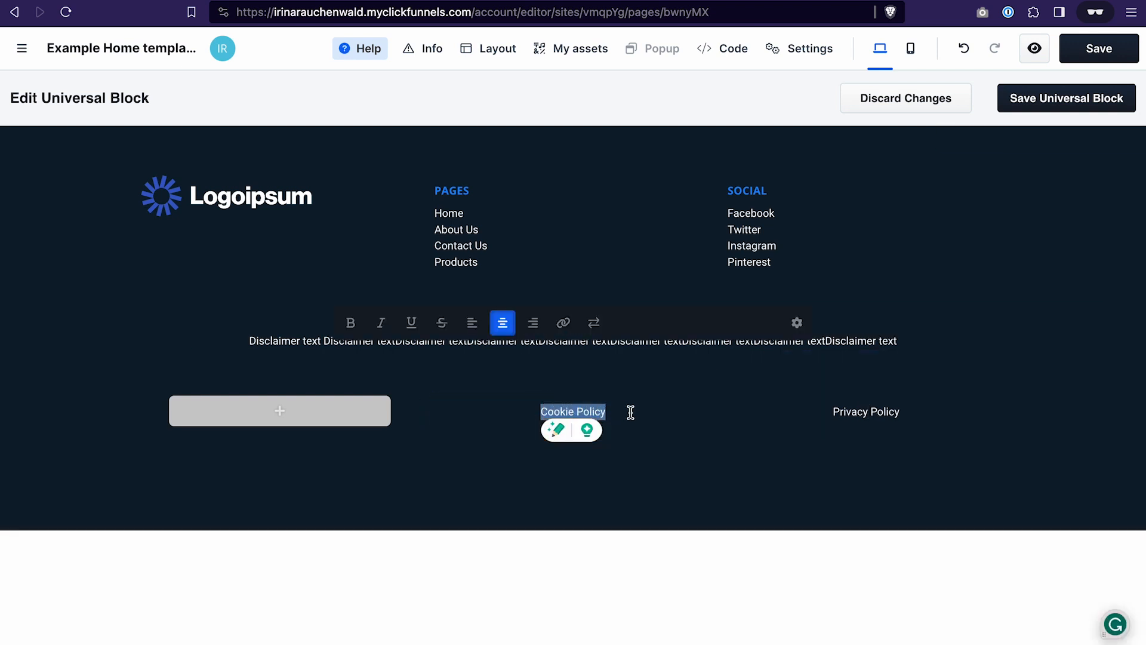
pyautogui.click(565, 325)
pyautogui.click(546, 324)
pyautogui.press('BackSpace')
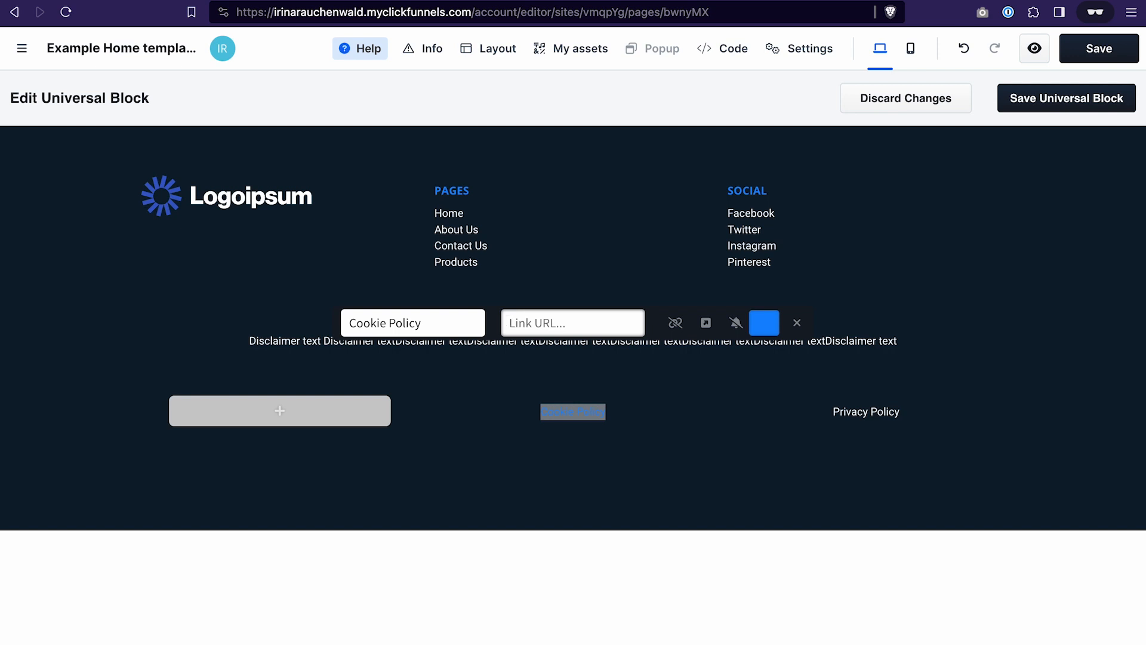
pyautogui.hotkey('ctrl', 'v')
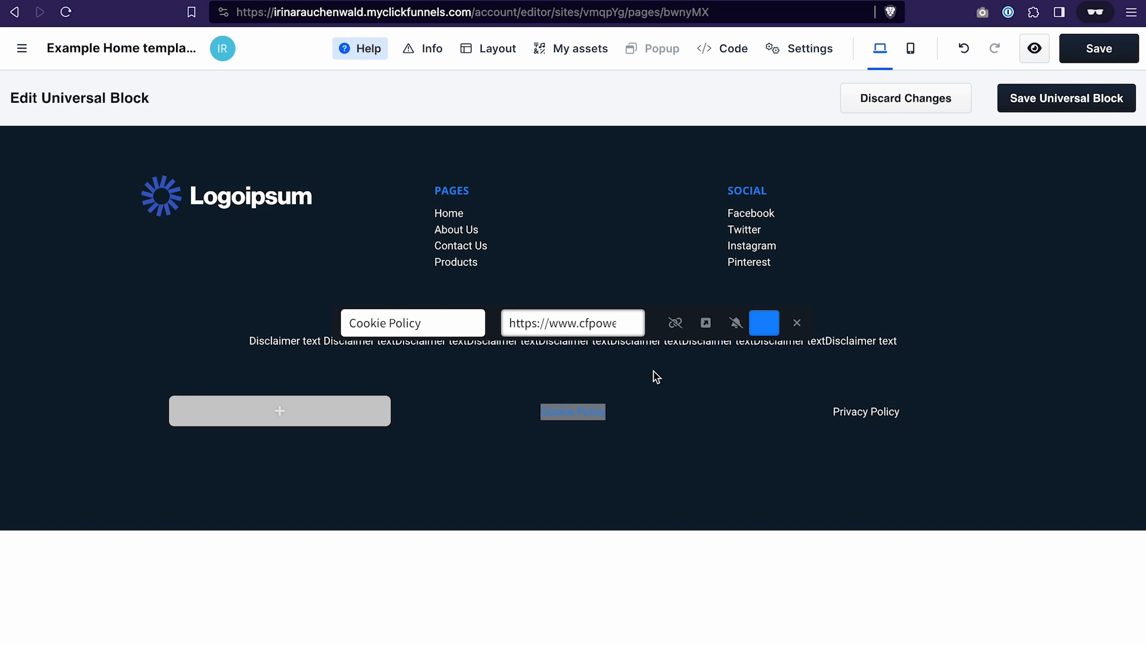
pyautogui.click(707, 325)
pyautogui.click(574, 395)
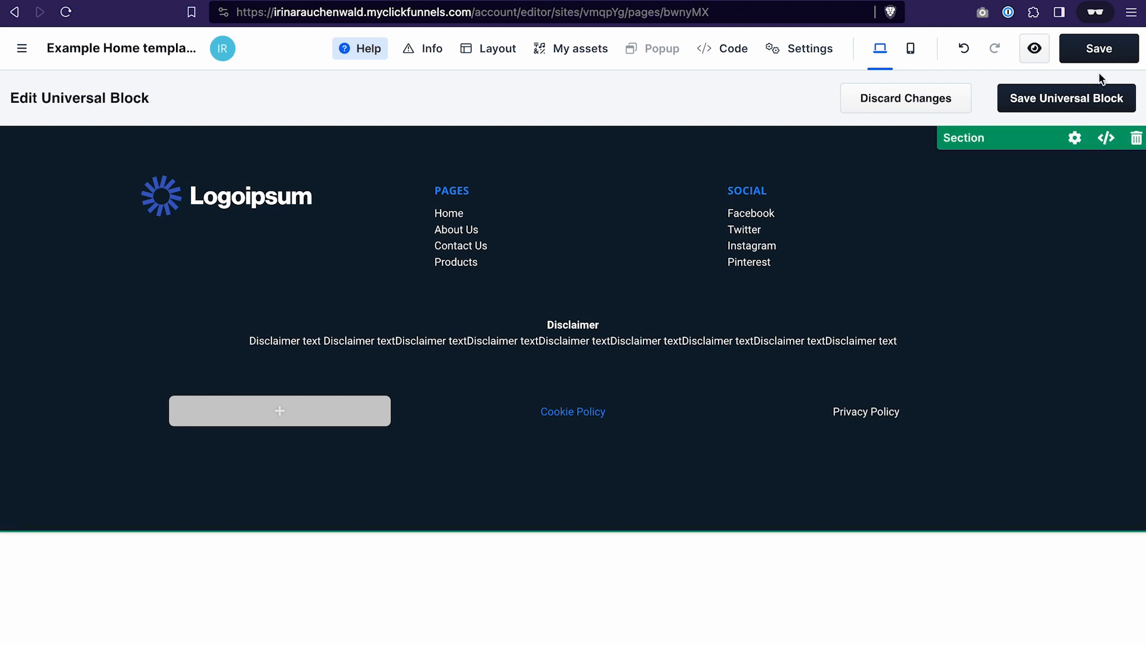
pyautogui.click(1097, 95)
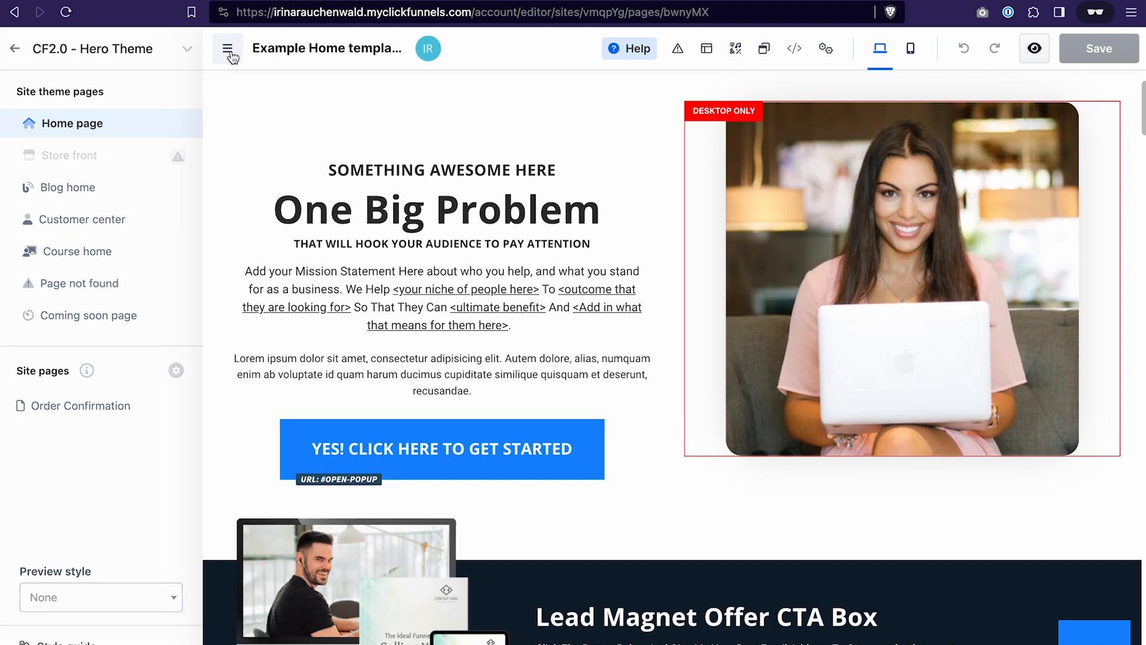
# - Set the home page hero section's background to the custom solid light yellow colour fff4ab
pyautogui.click(229, 53)
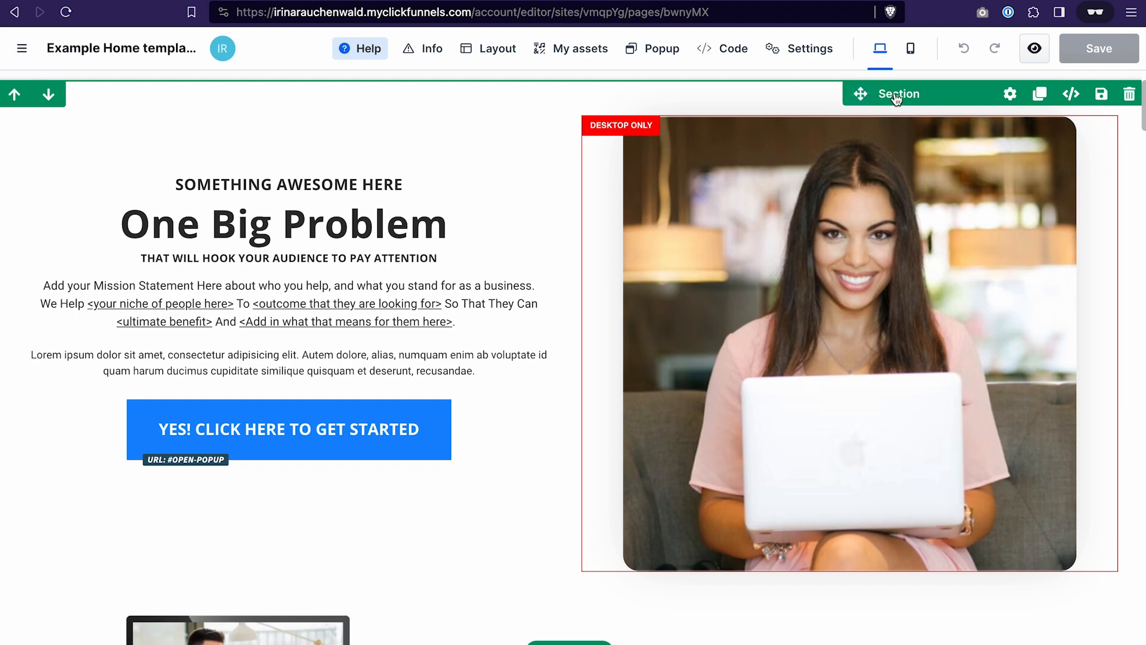
pyautogui.click(1010, 95)
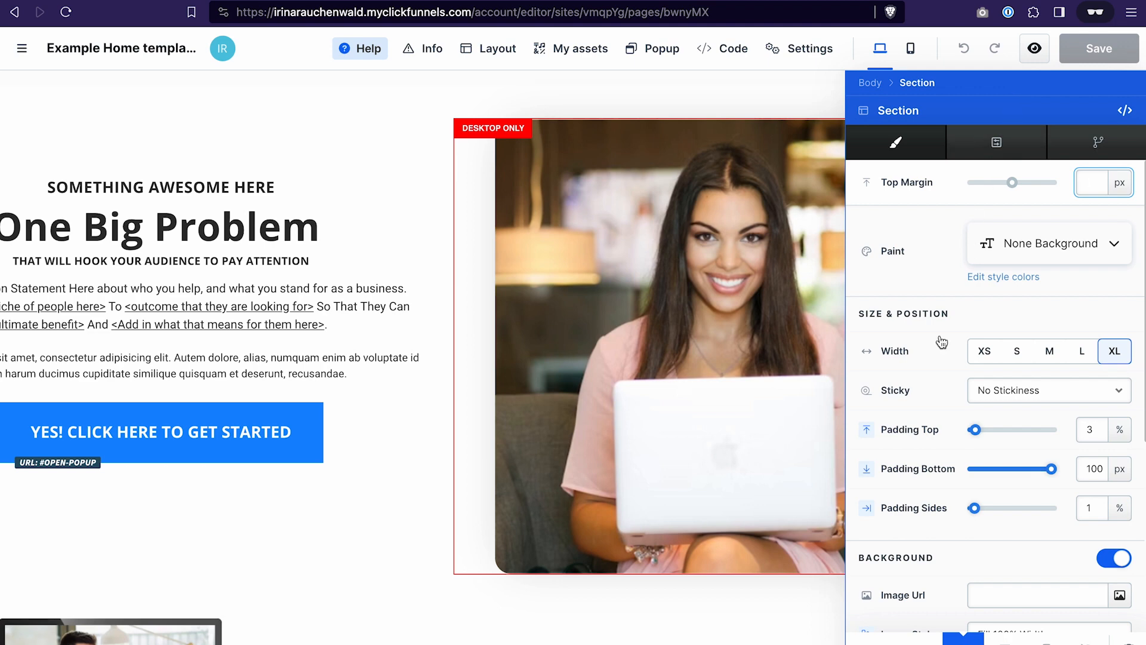
pyautogui.scroll(-3, 934, 396)
pyautogui.scroll(-3, 934, 396)
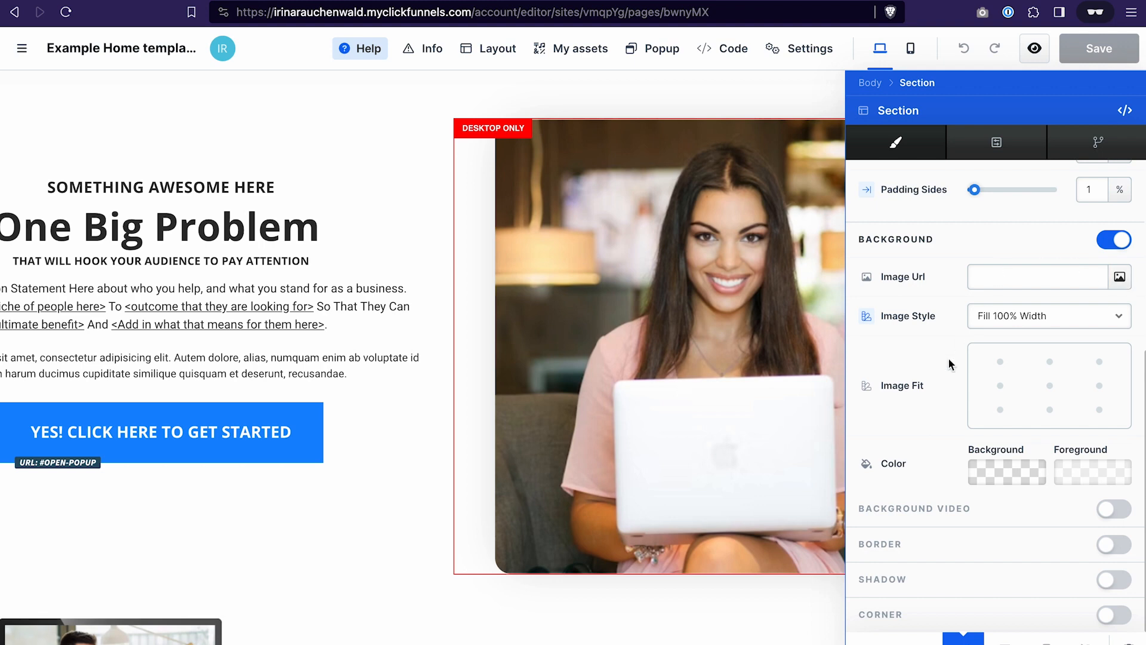
pyautogui.click(974, 469)
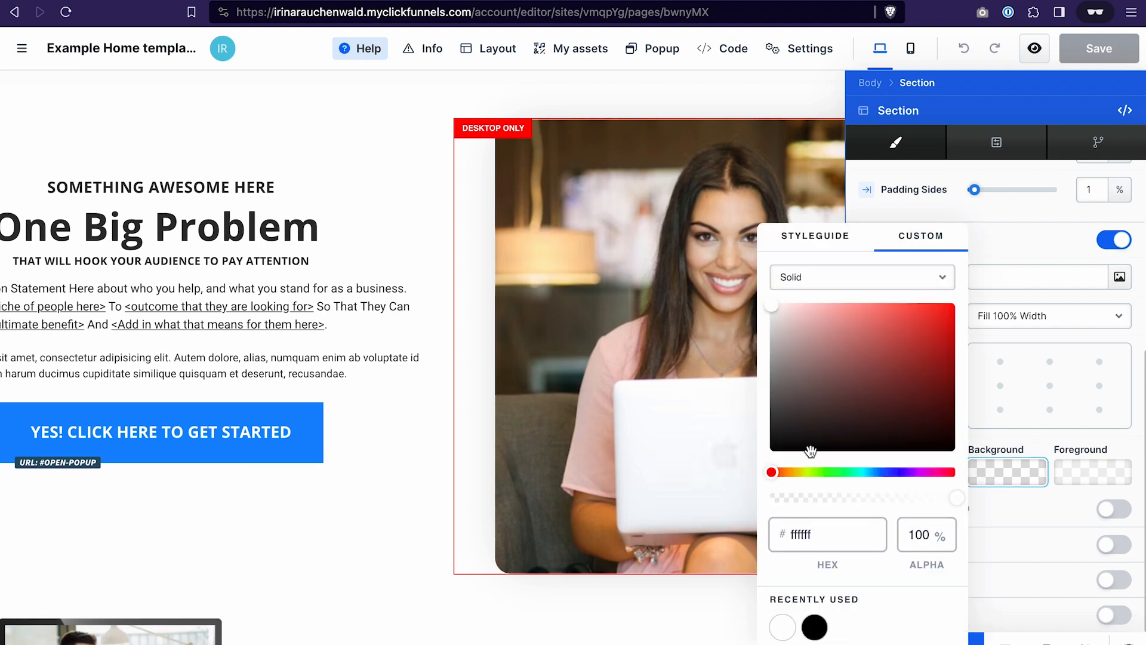
pyautogui.moveTo(804, 474)
pyautogui.mouseDown()
pyautogui.moveTo(847, 362)
pyautogui.moveTo(822, 473)
pyautogui.moveTo(799, 472)
pyautogui.mouseUp()
pyautogui.click(893, 310)
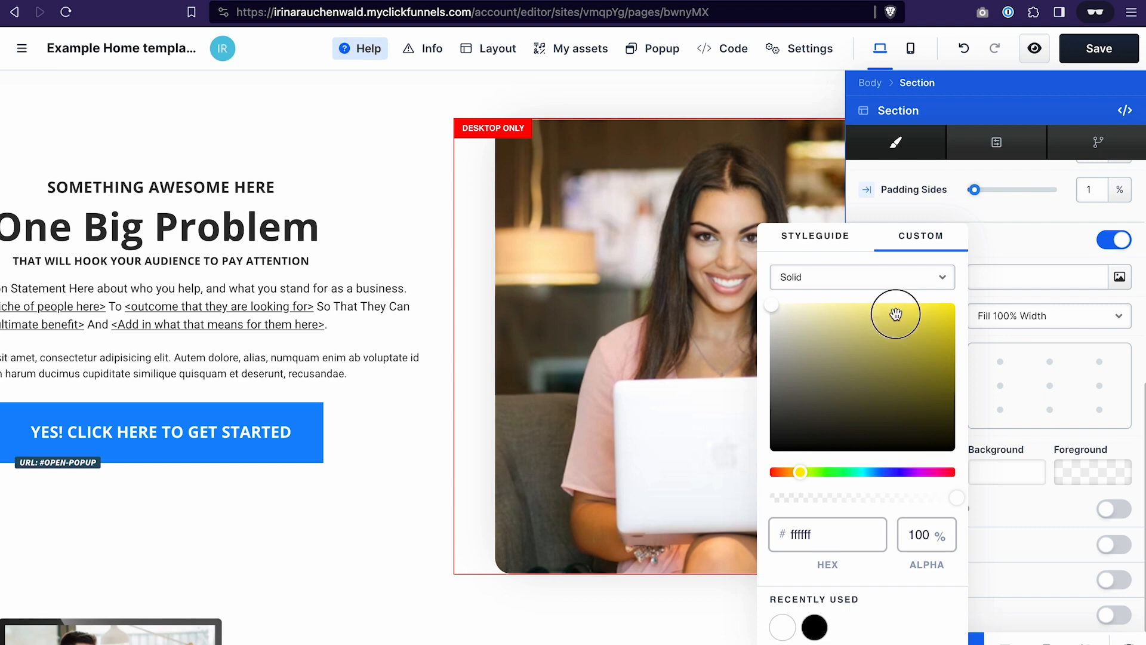
pyautogui.click(886, 310)
pyautogui.moveTo(886, 311); pyautogui.dragTo(831, 292)
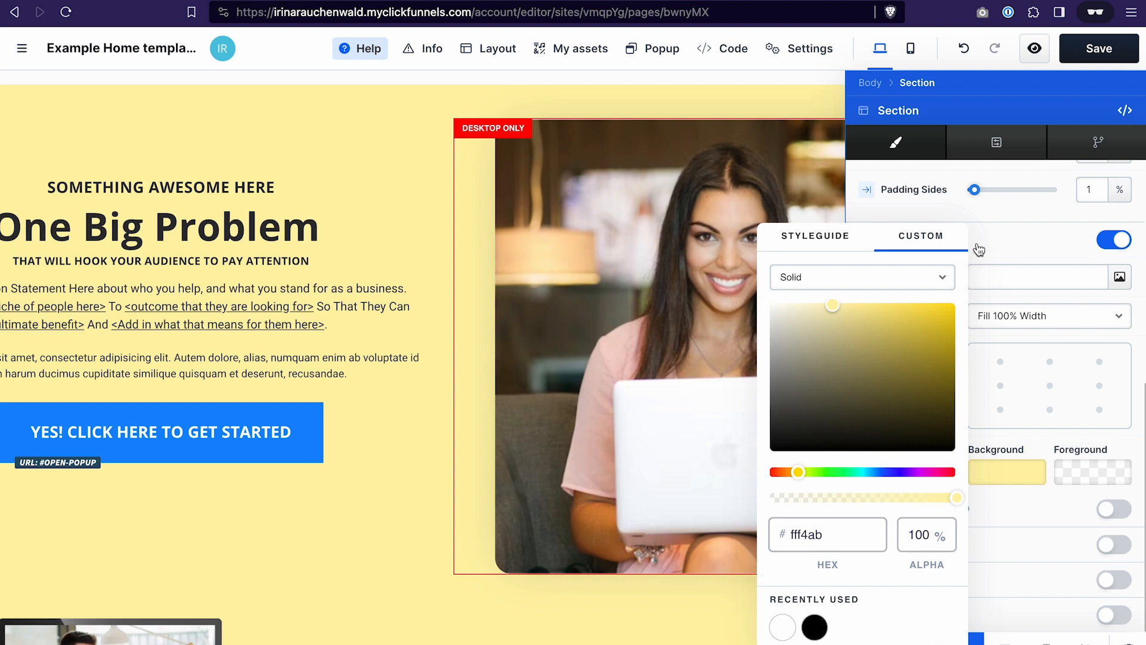
pyautogui.click(997, 206)
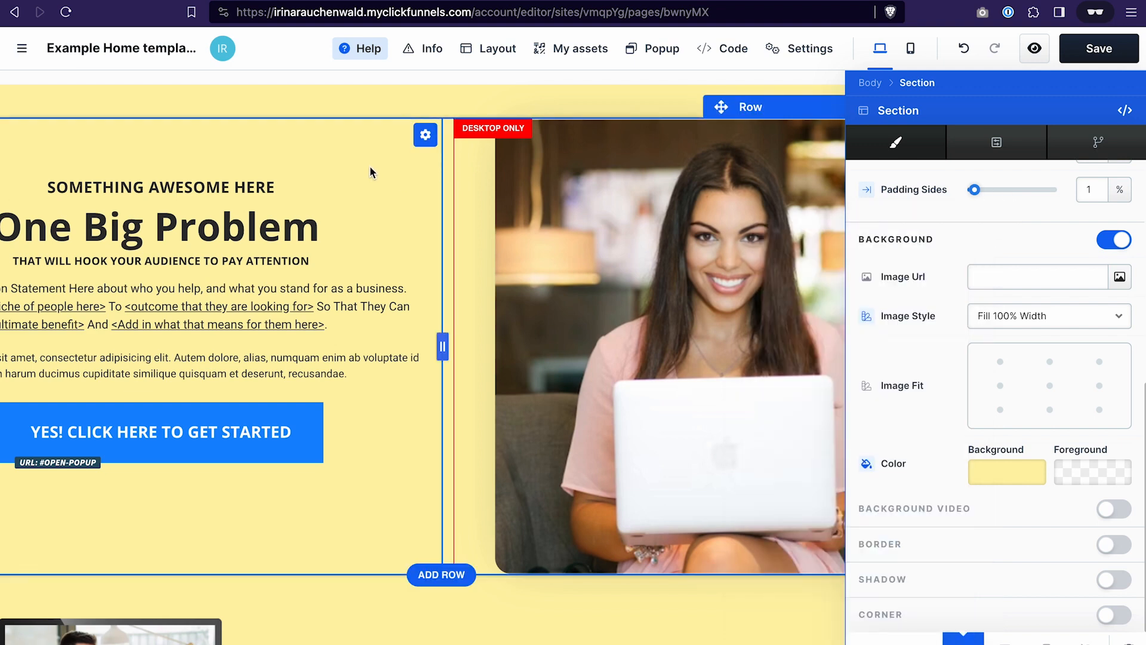
pyautogui.click(370, 149)
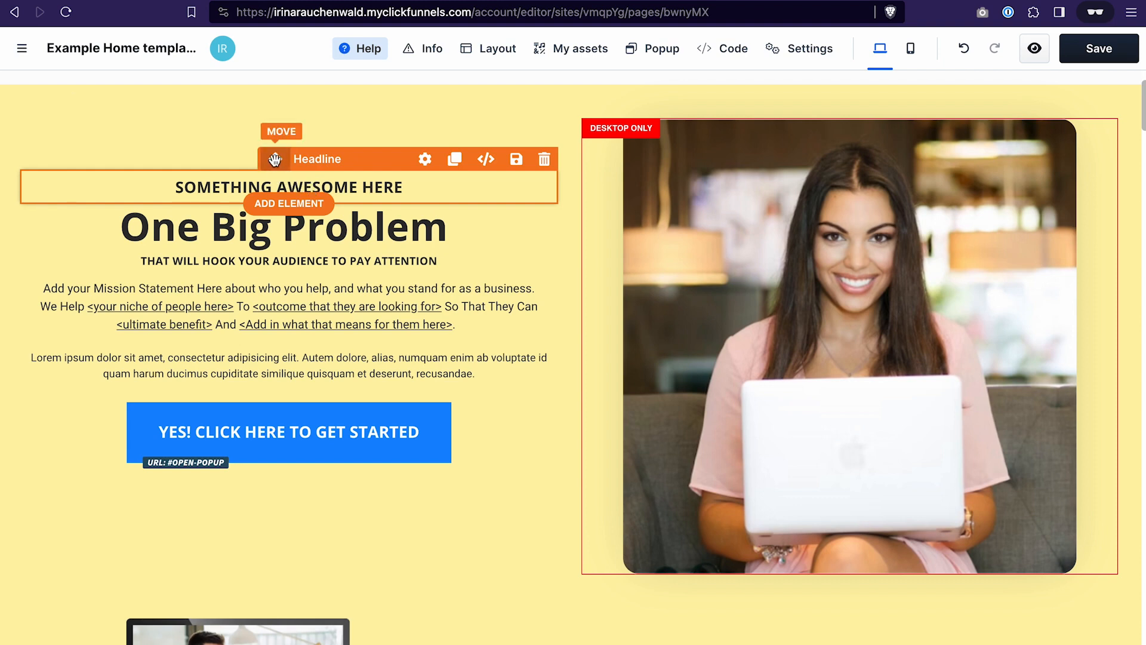
# - Try moving the "SOMETHING AWESOME HERE" headline beneath "One Big Problem", and undo the move
pyautogui.moveTo(275, 159); pyautogui.dragTo(279, 270)
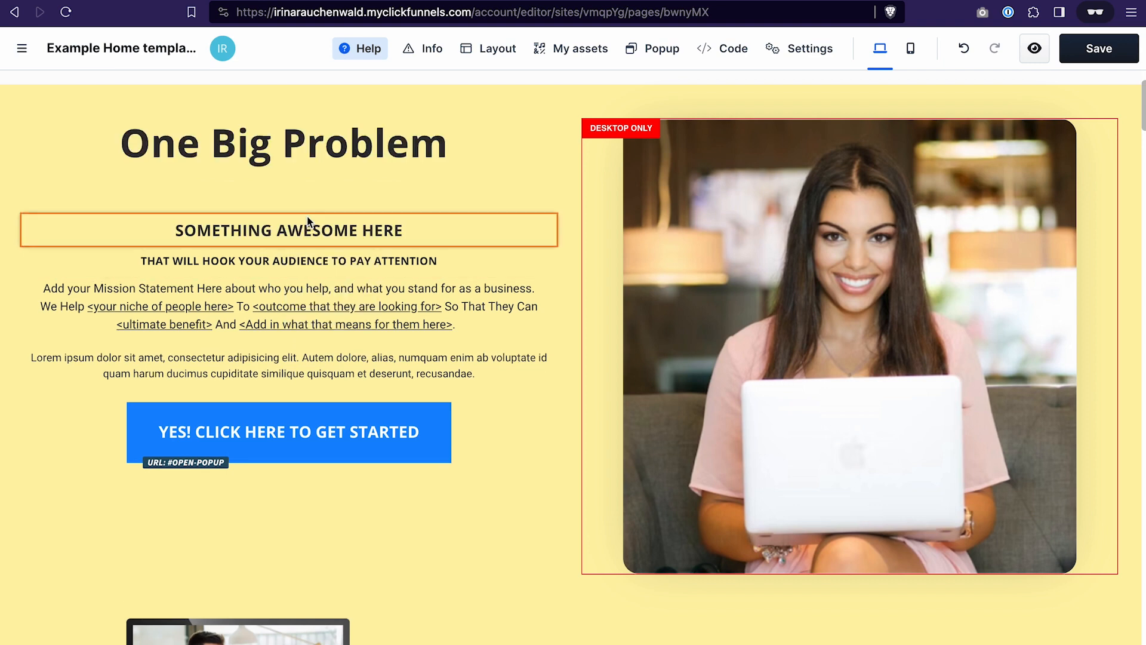
pyautogui.scroll(1, 338, 174)
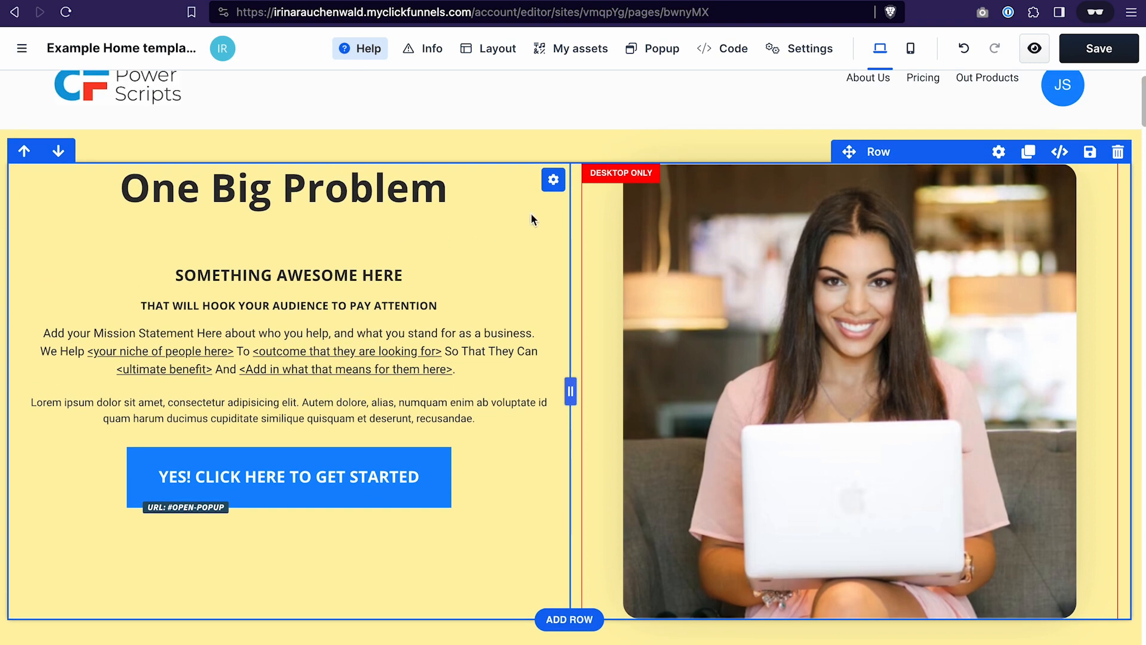
pyautogui.click(966, 50)
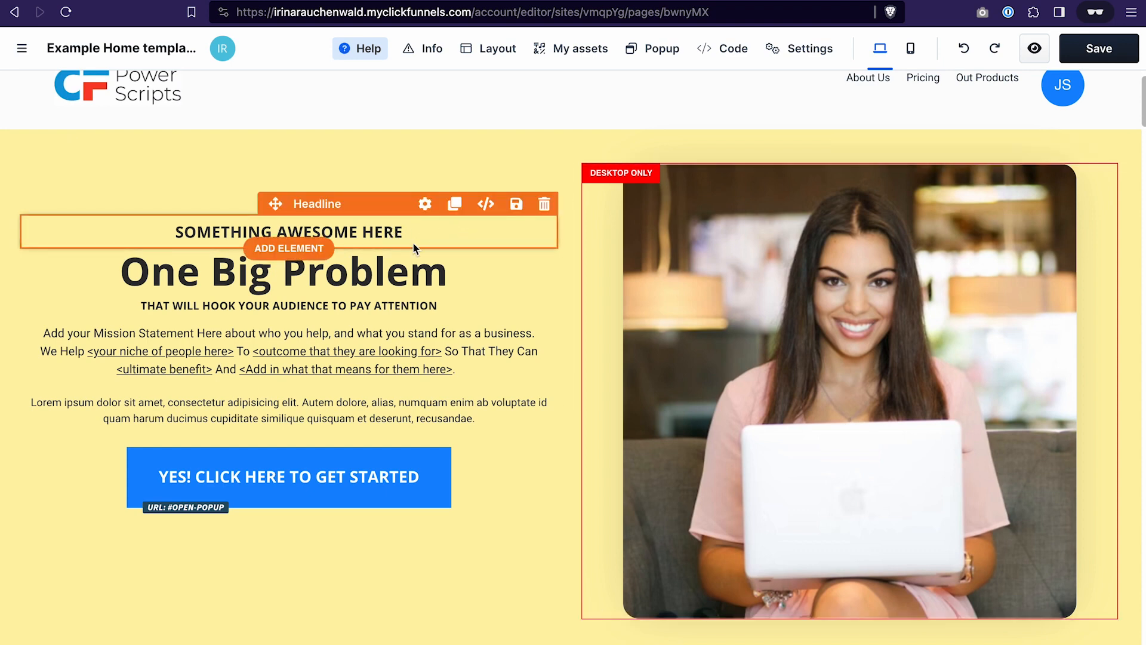
# - Duplicate the "SOMETHING AWESOME HERE" headline and move one copy beneath the hero section's call-to-action button
pyautogui.click(456, 205)
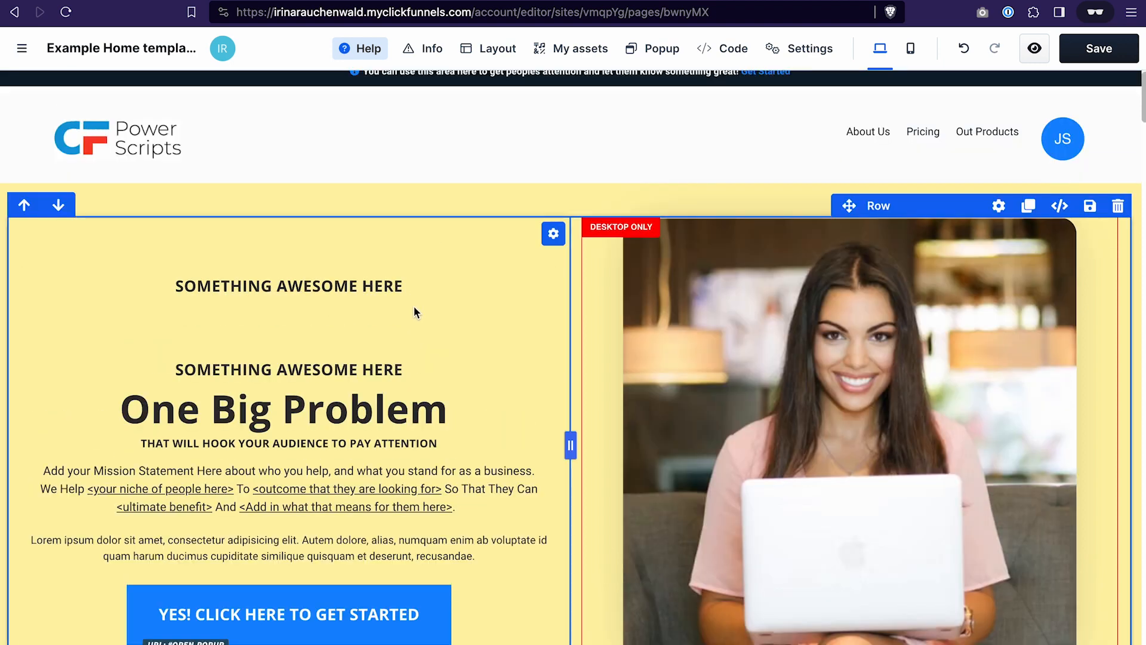
pyautogui.scroll(-4, 414, 306)
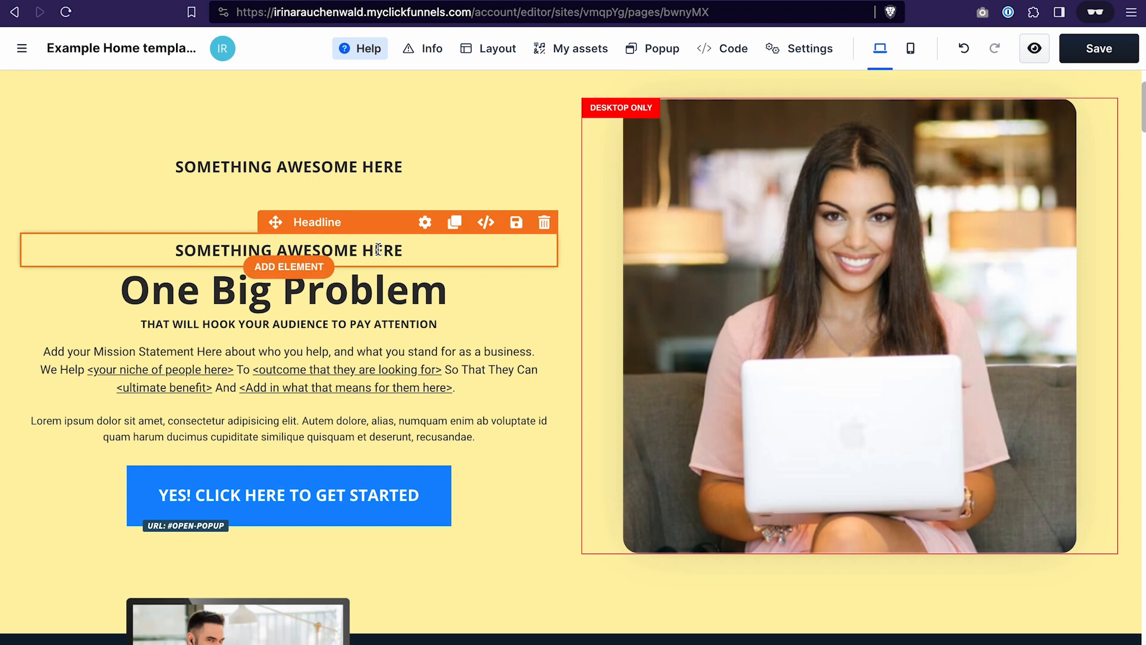
pyautogui.moveTo(276, 222); pyautogui.dragTo(298, 549)
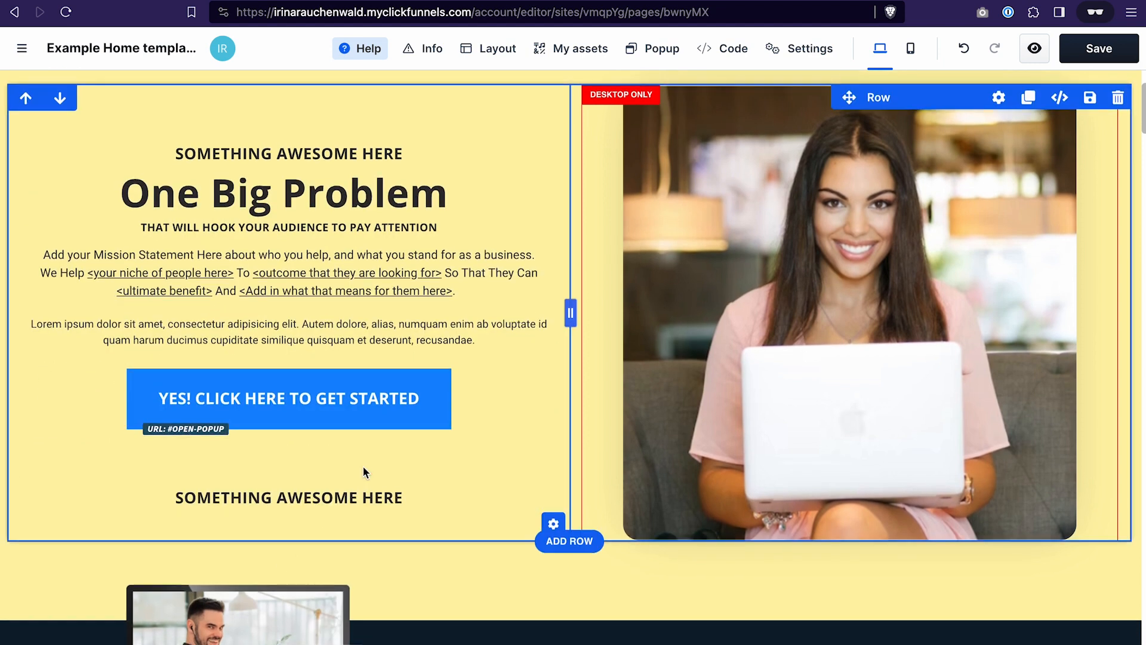
# - Undo moving the duplicated "SOMETHING AWESOME HERE" headline beneath the hero section's call-to-action button
pyautogui.hotkey('ctrl', 'z')
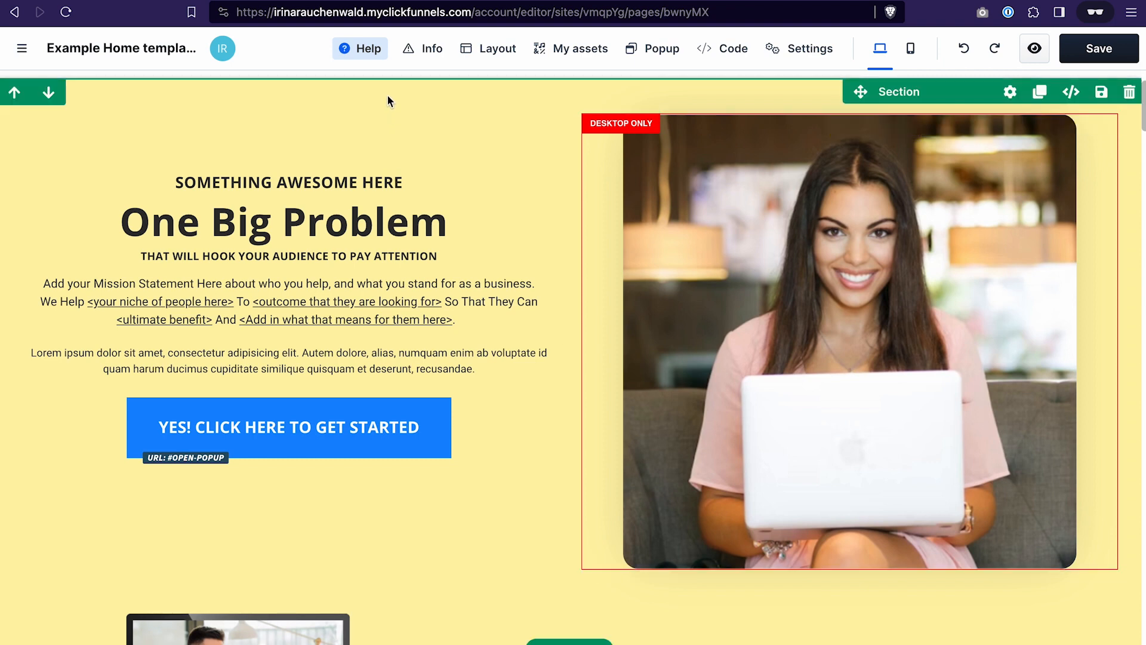
pyautogui.scroll(-1, 470, 97)
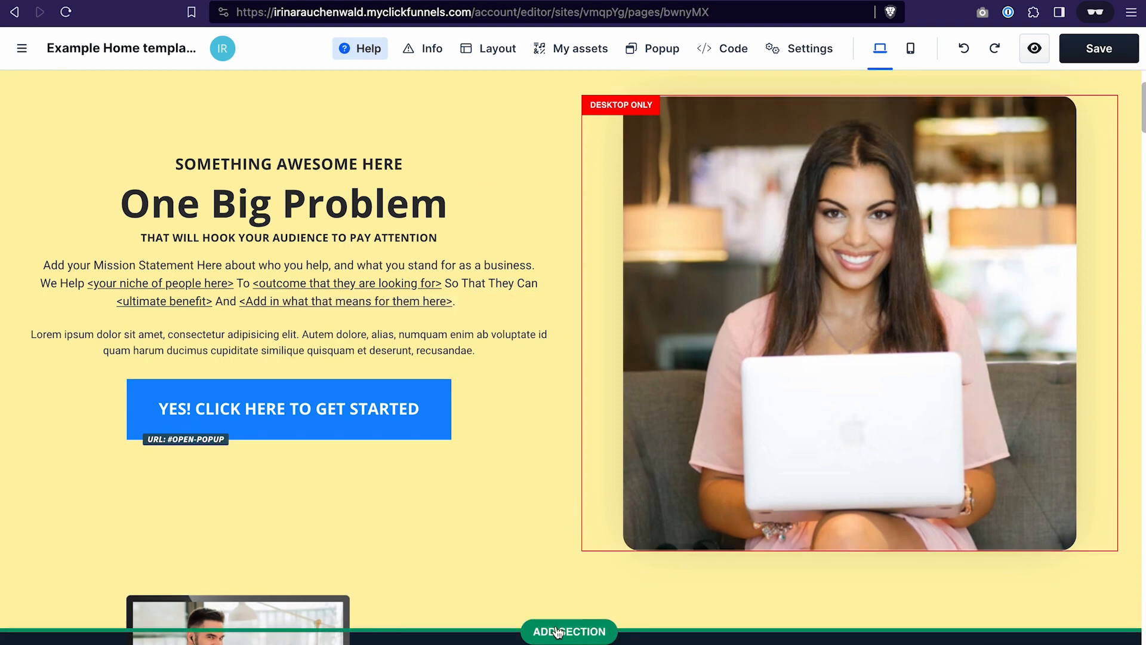
pyautogui.scroll(1, 535, 434)
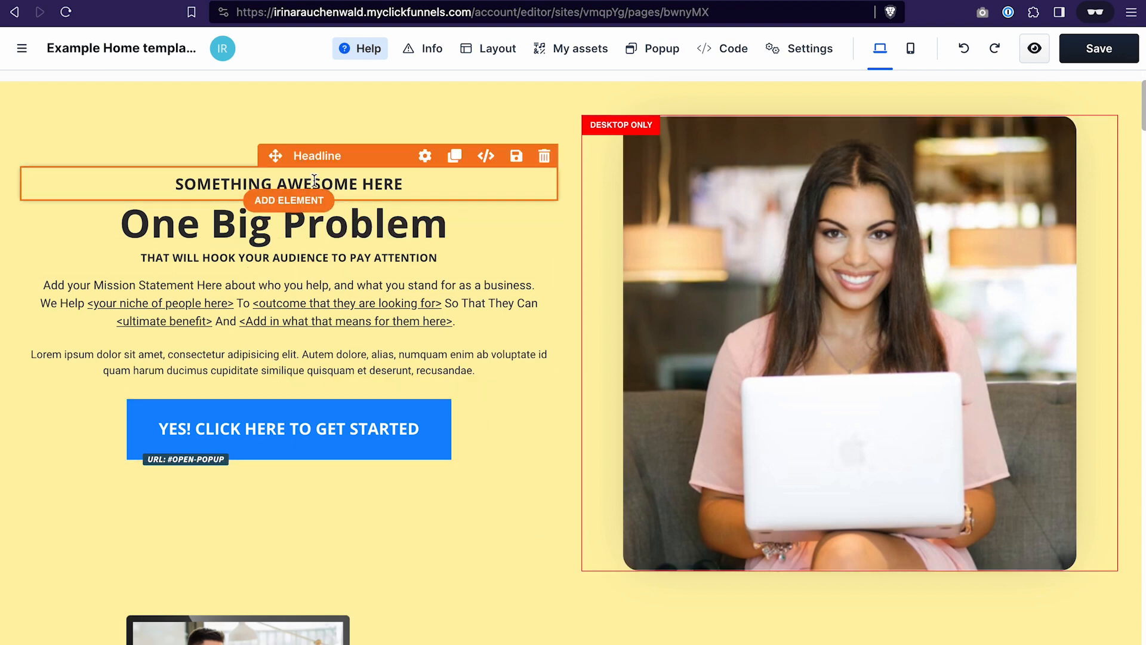
# - Try adding a bullet list element beneath the "SOMETHING AWESOME HERE" headline, and undo the addition
pyautogui.click(286, 205)
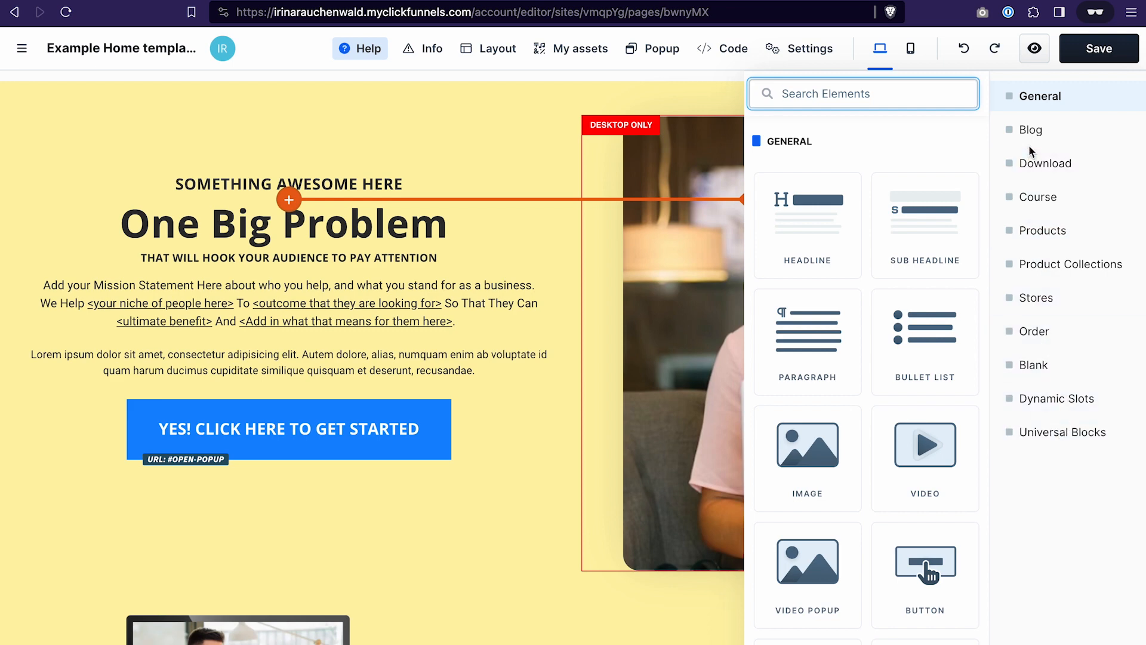
pyautogui.click(1059, 136)
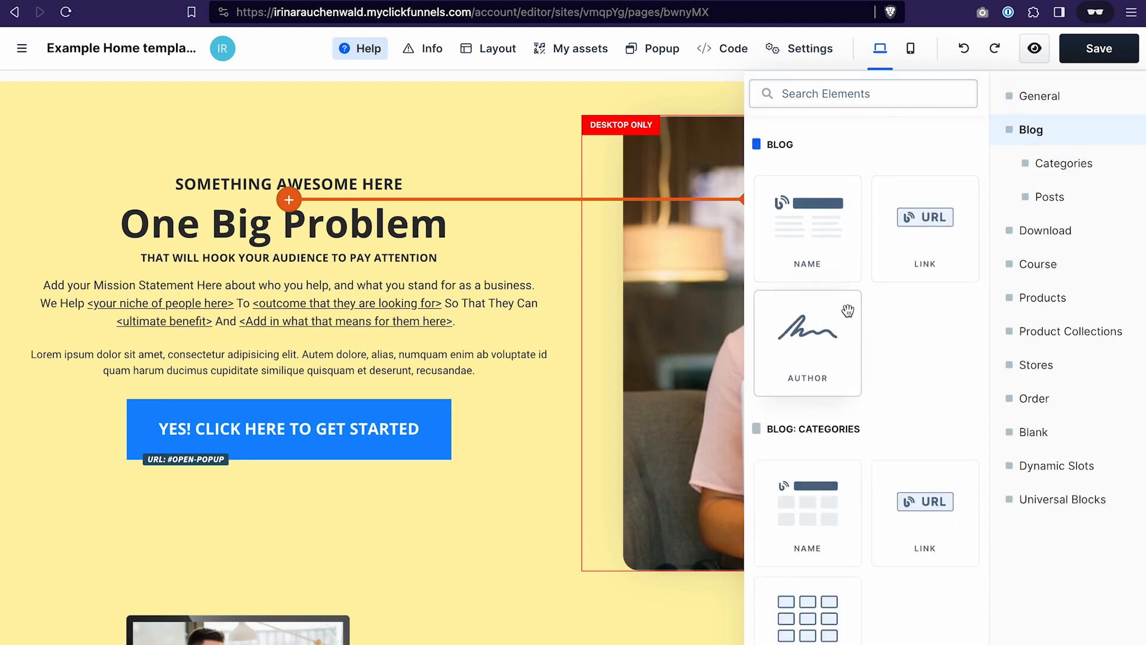
pyautogui.click(1040, 95)
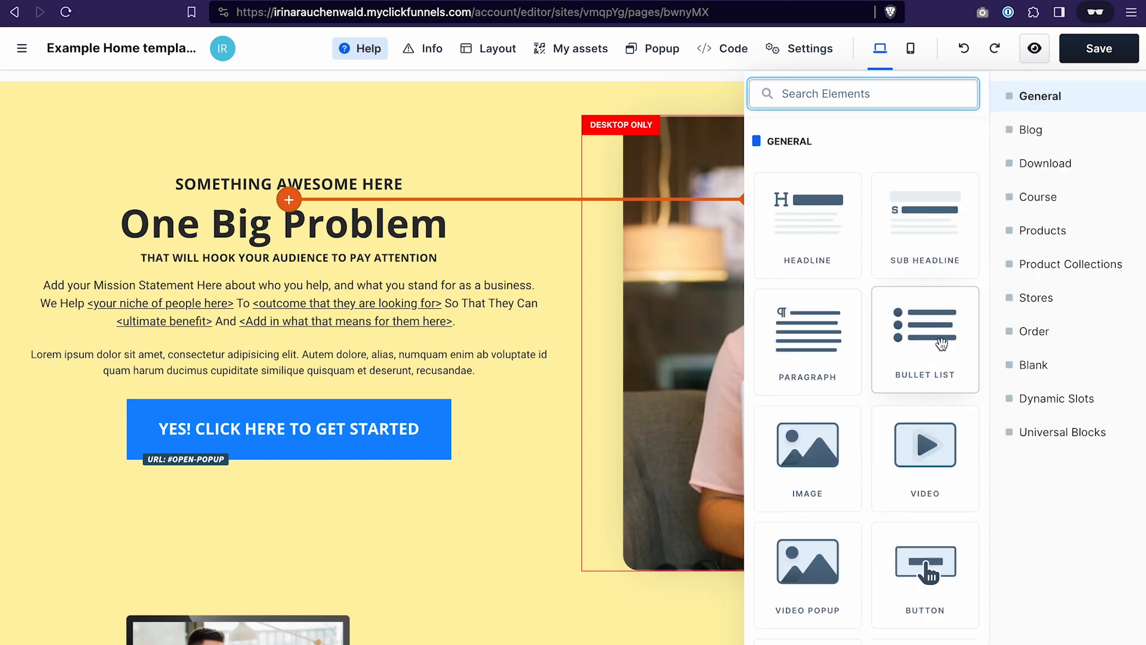
pyautogui.click(934, 331)
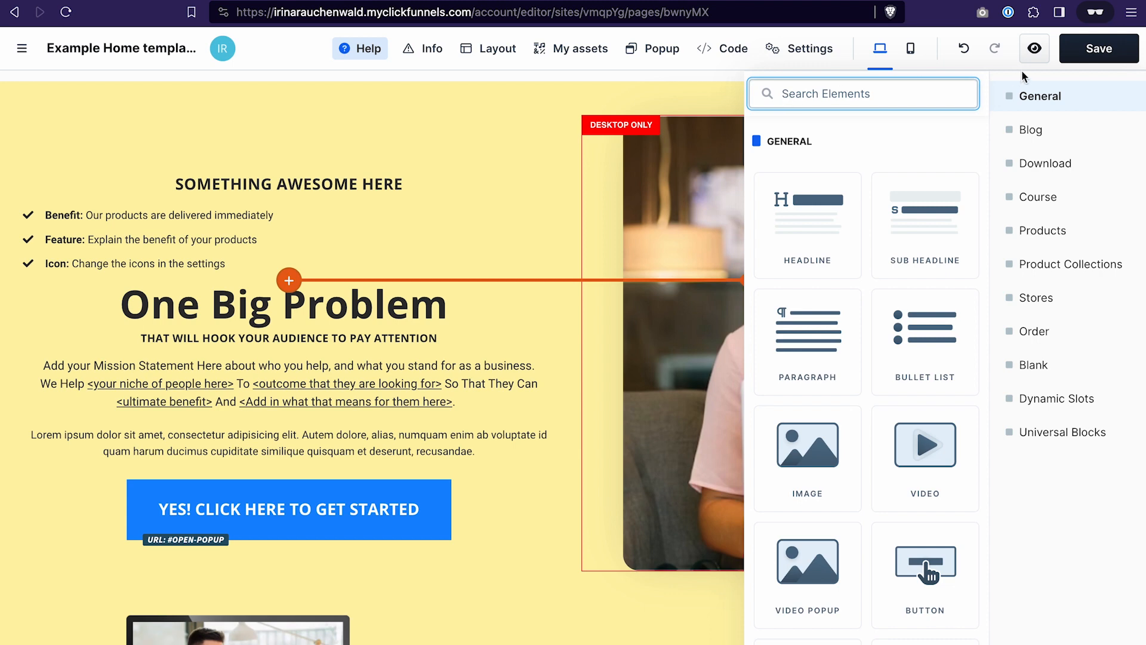
pyautogui.click(964, 48)
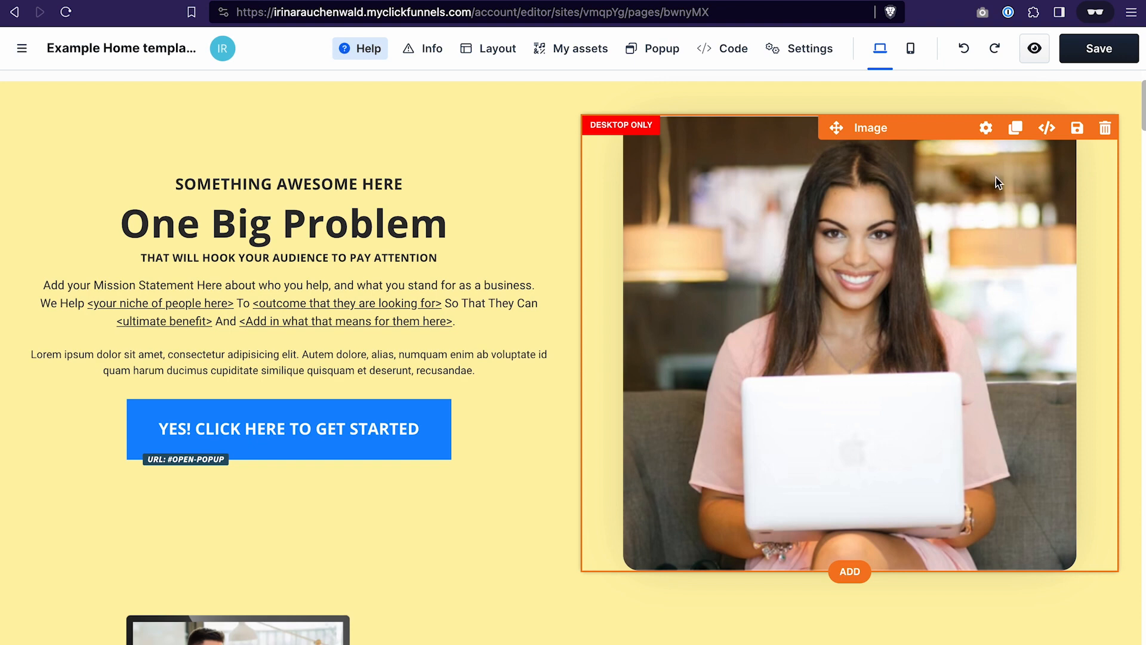
# - Replace the hero section's image with the gallery photo of a laptop and mouse on a white table
pyautogui.click(986, 128)
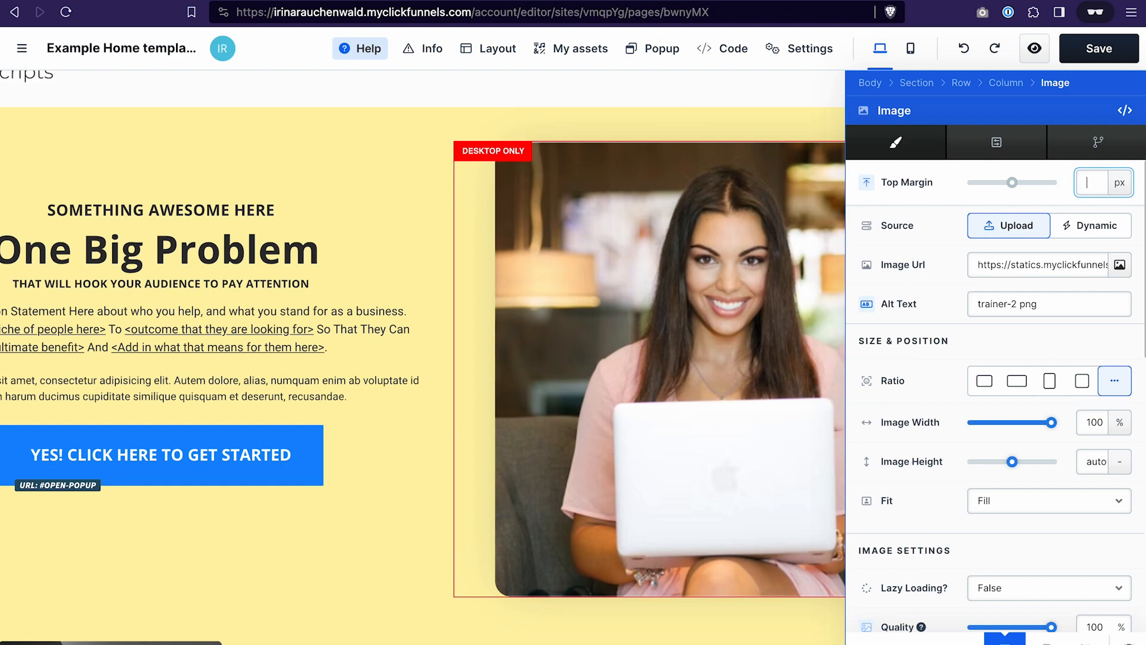
pyautogui.click(1120, 266)
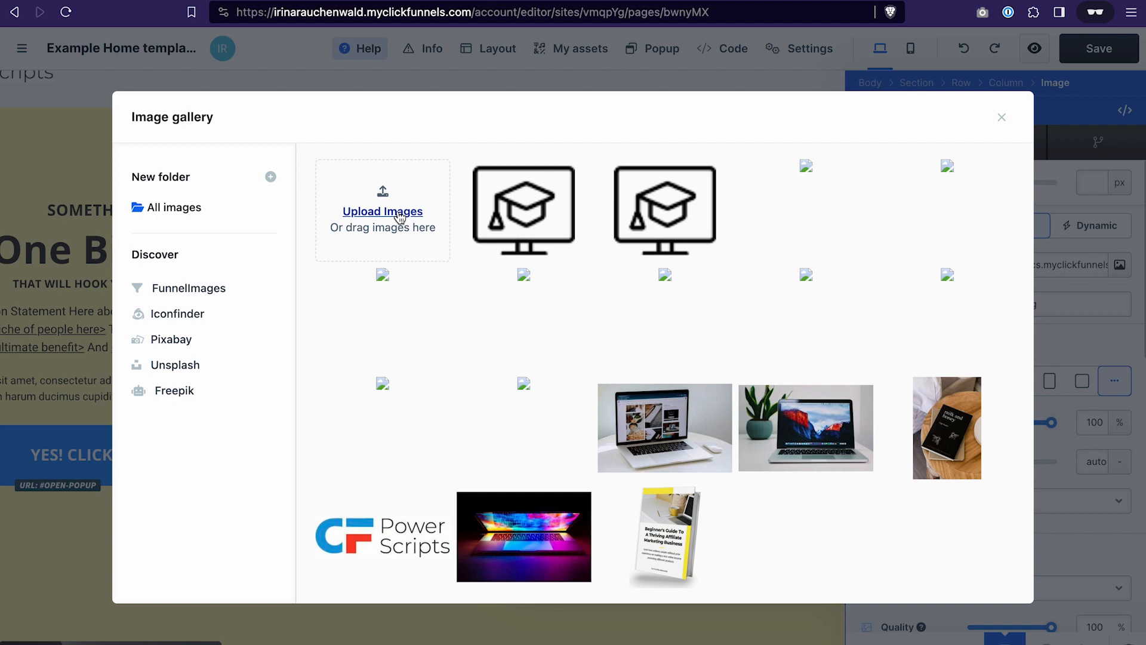
pyautogui.click(672, 438)
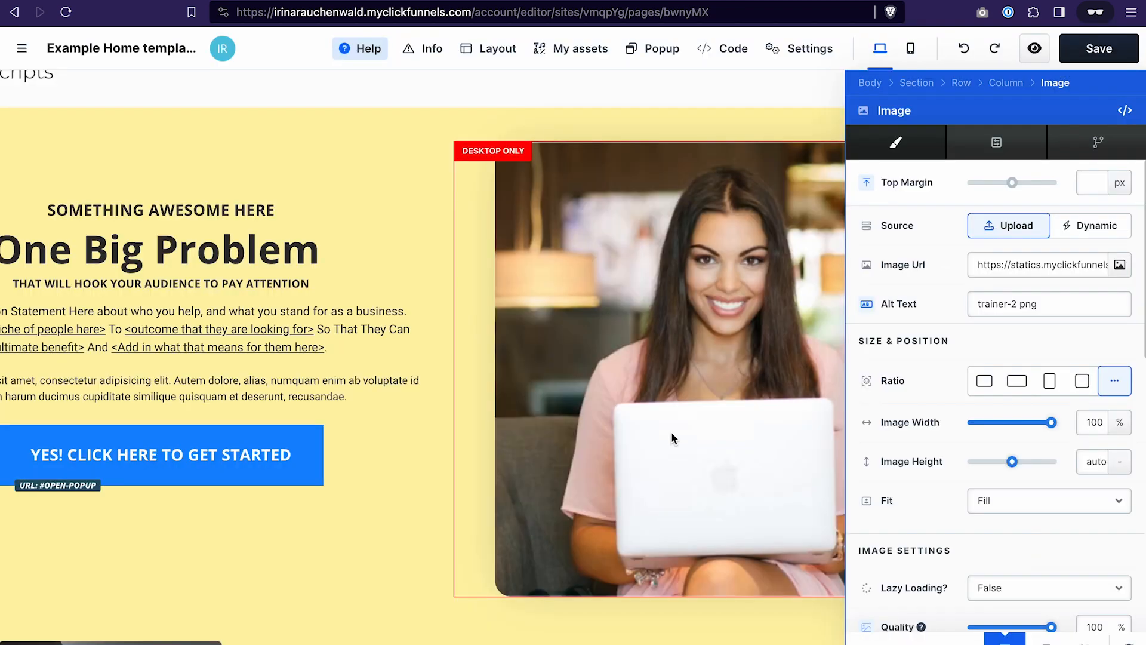
pyautogui.click(397, 170)
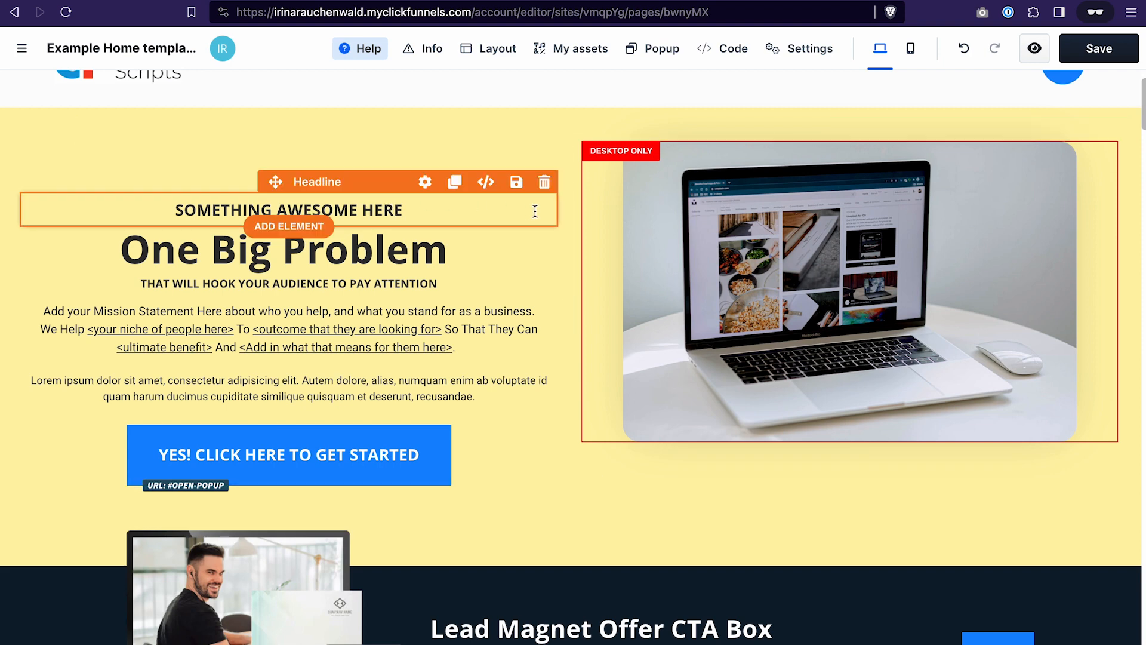
# - Delete the "SOMETHING AWESOME HERE" headline and change the "One Big Problem" headline to "Best Page Building Software"
pyautogui.click(544, 184)
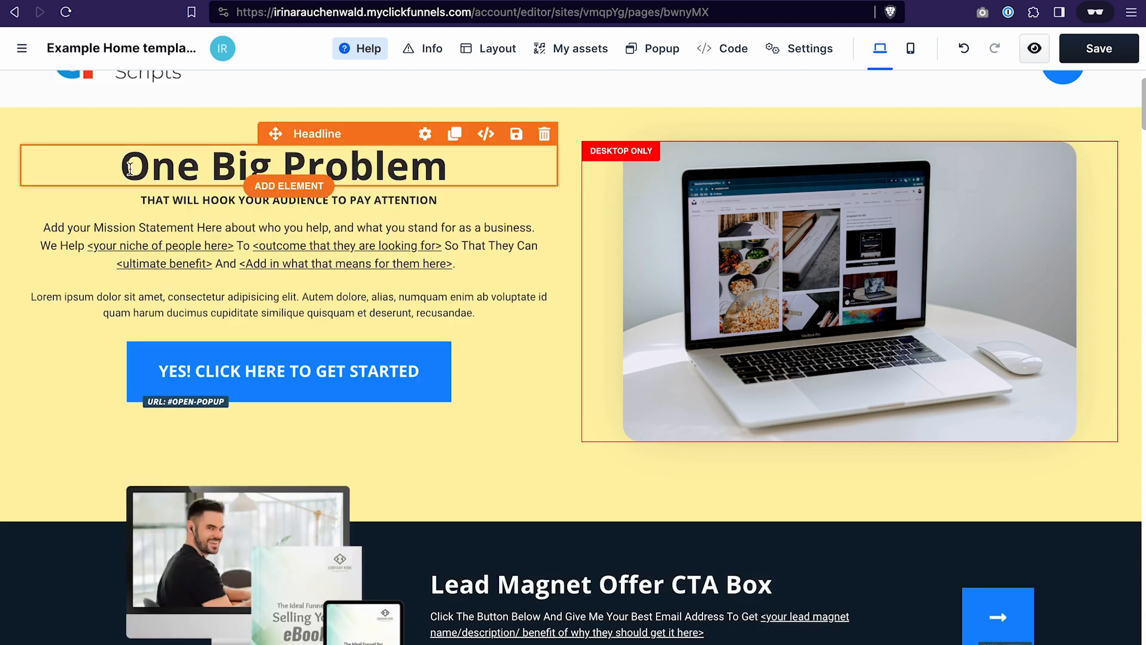
pyautogui.click(156, 162)
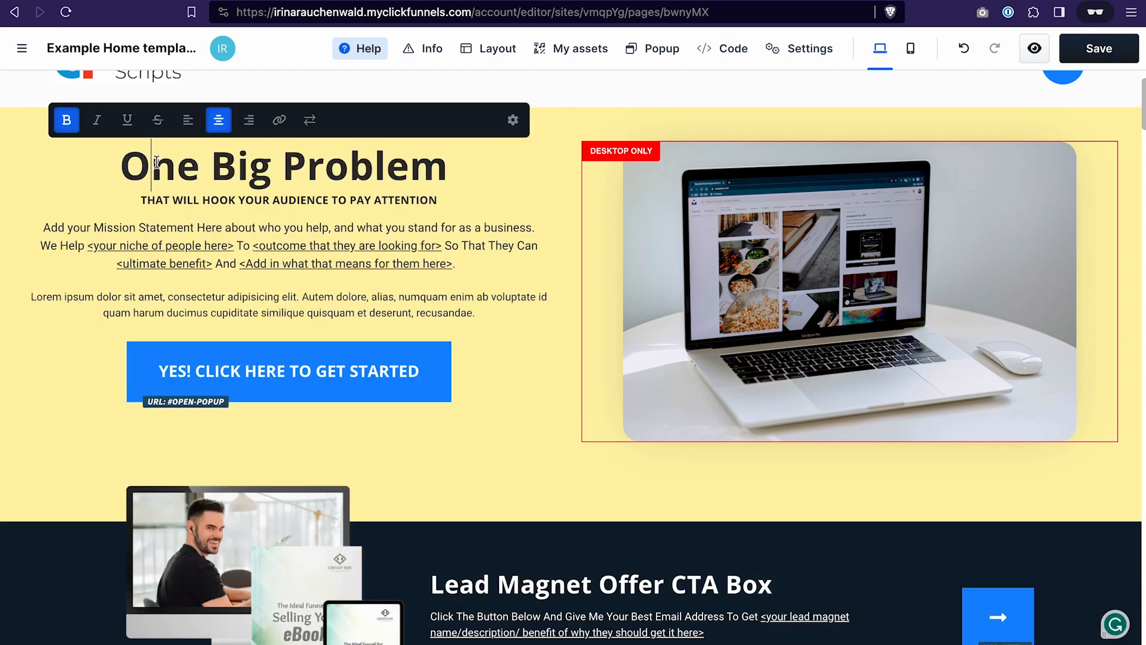
pyautogui.press('super+a')
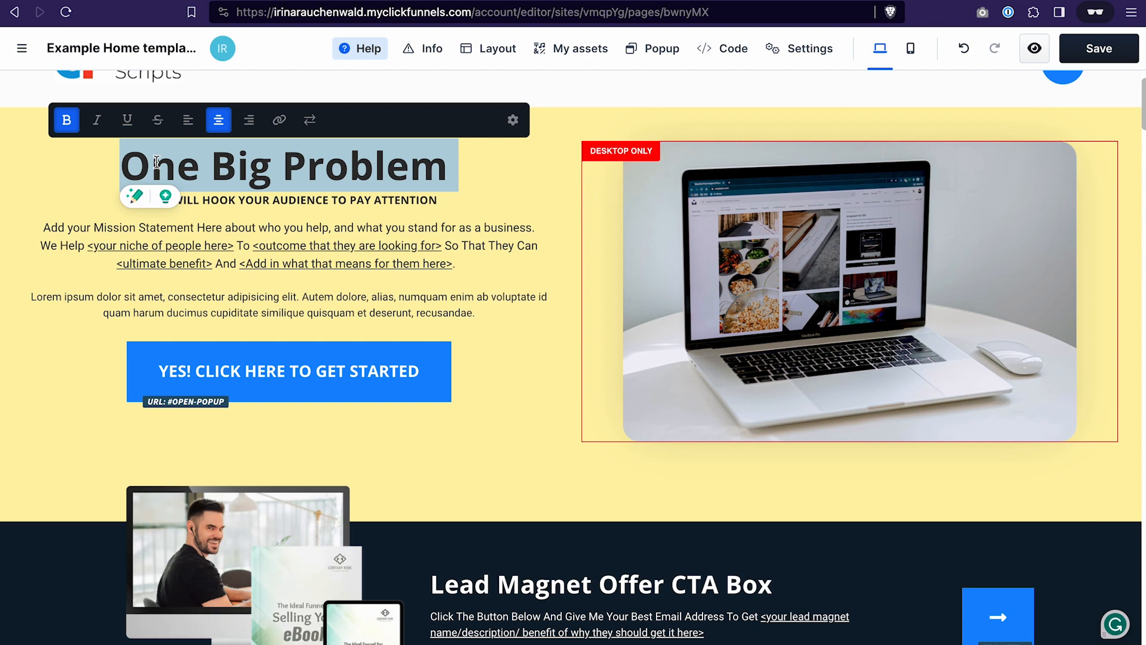
pyautogui.write('Best')
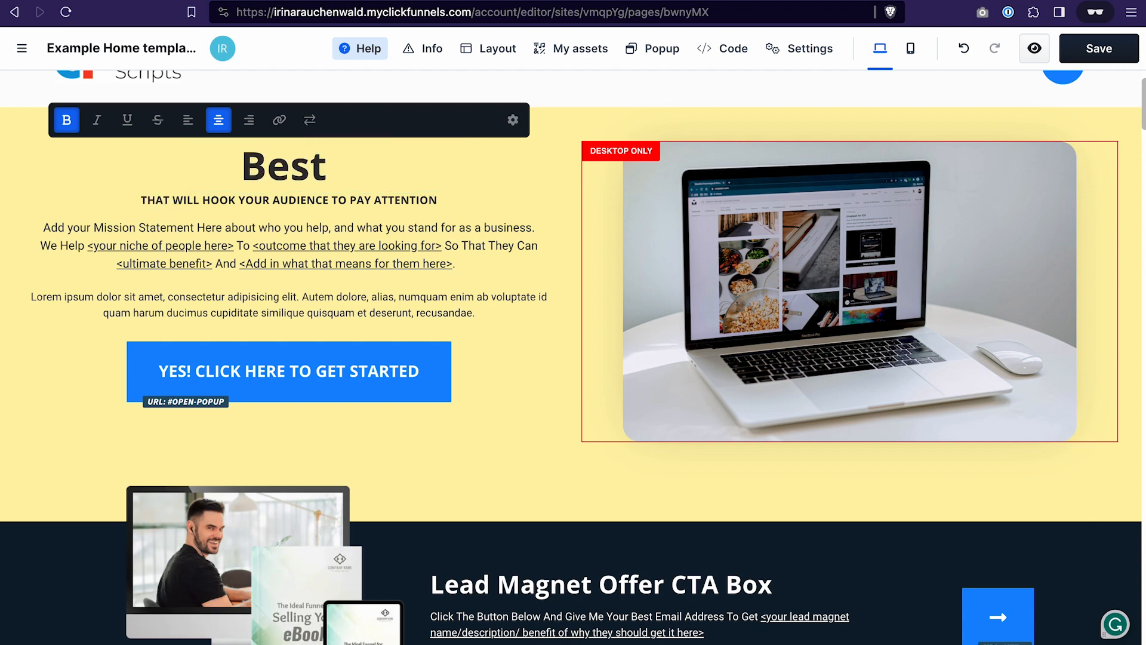
pyautogui.write(' Page Building Software')
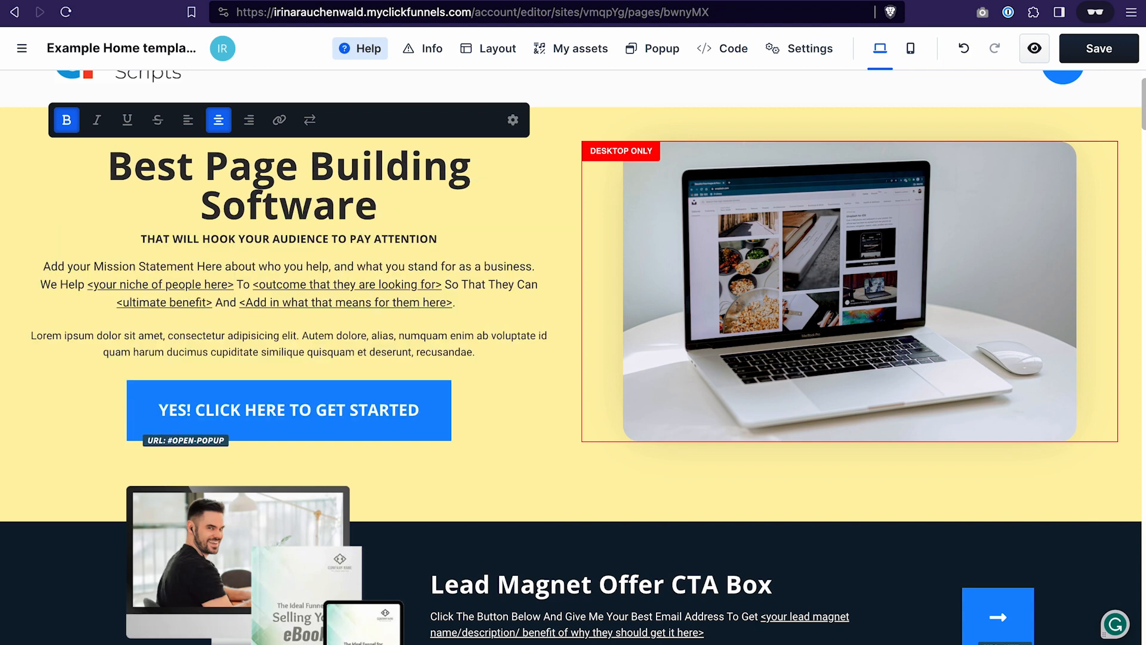
pyautogui.press('Escape')
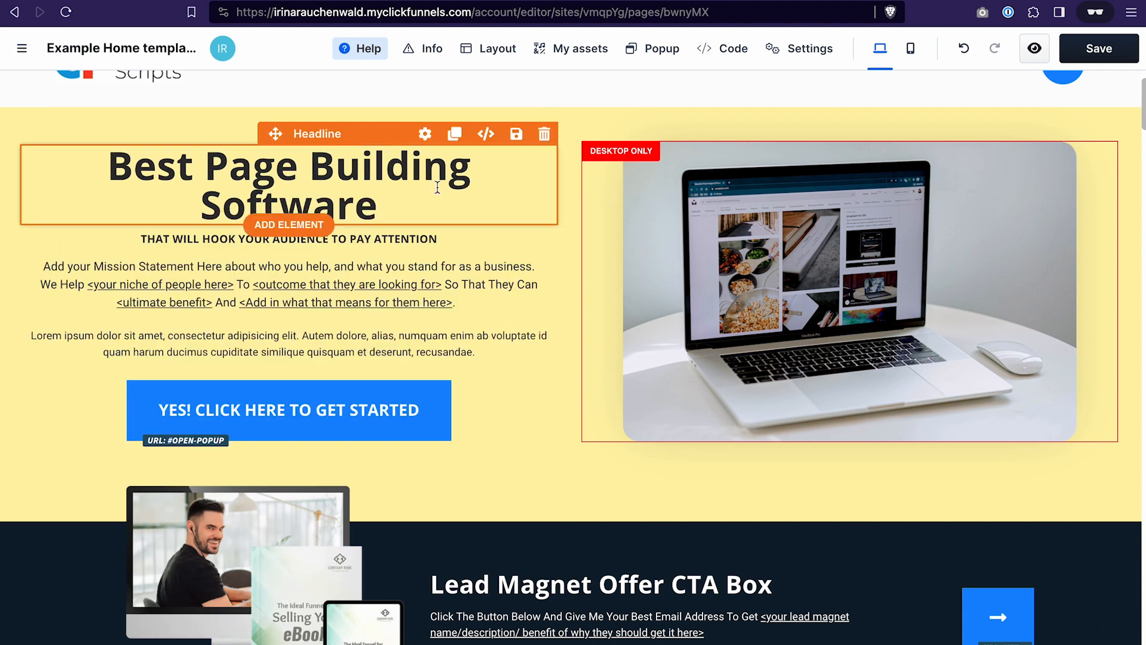
# - Try the smaller typography styles on the "Best Page Building Software" headline and set it to L
pyautogui.click(425, 135)
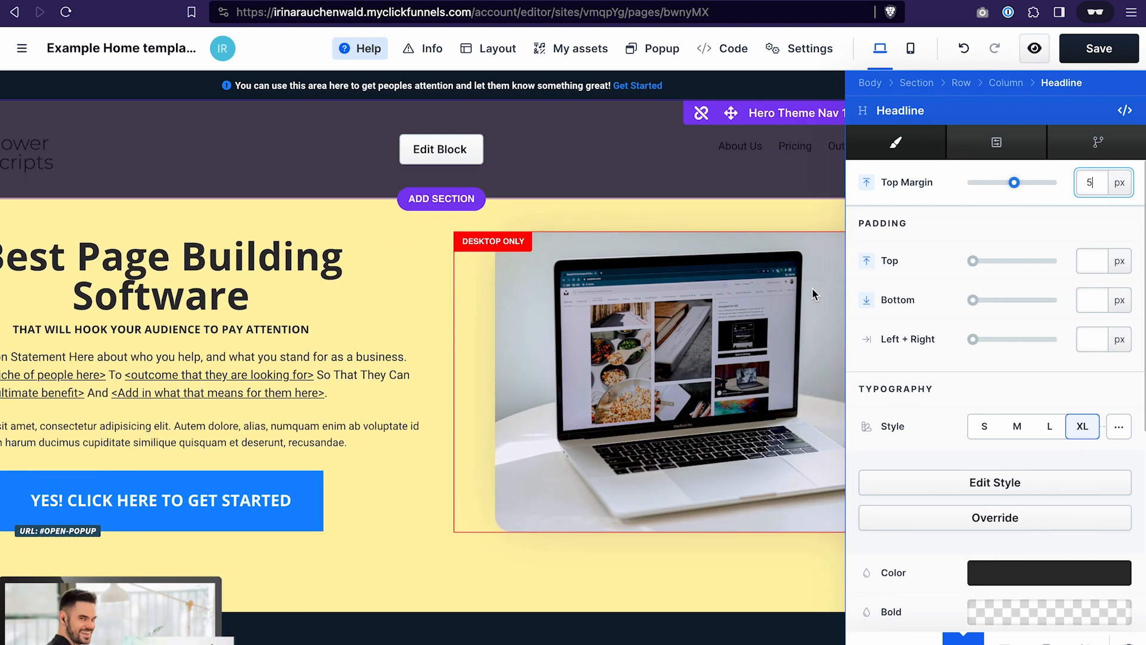
pyautogui.scroll(-1, 936, 412)
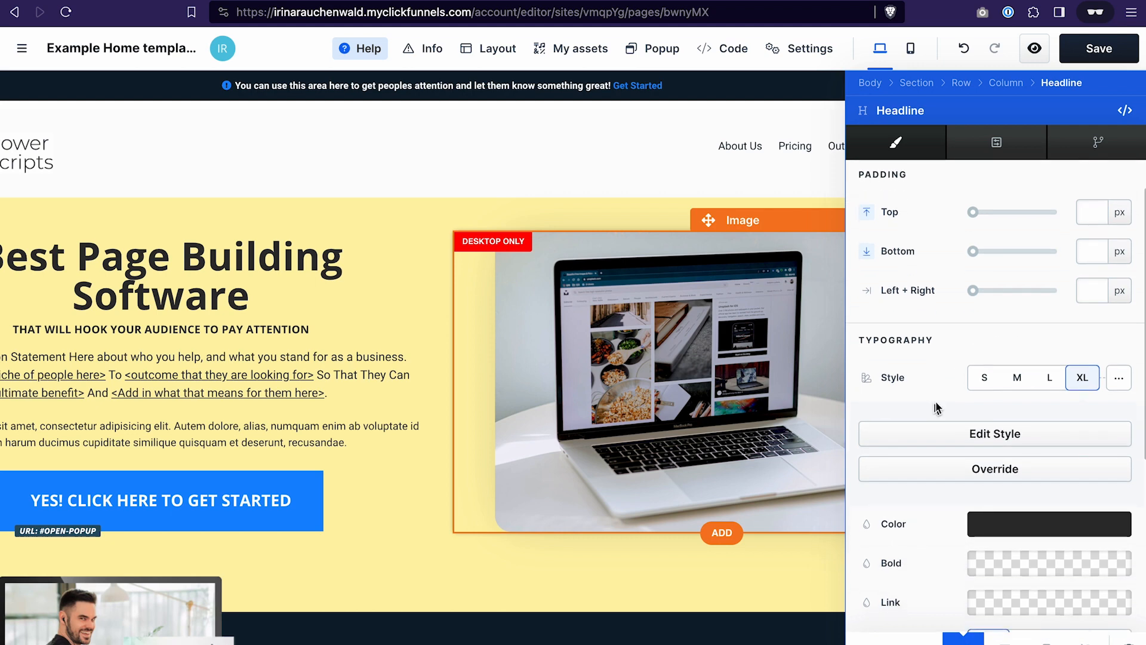
pyautogui.click(1049, 381)
pyautogui.click(1013, 381)
pyautogui.click(986, 380)
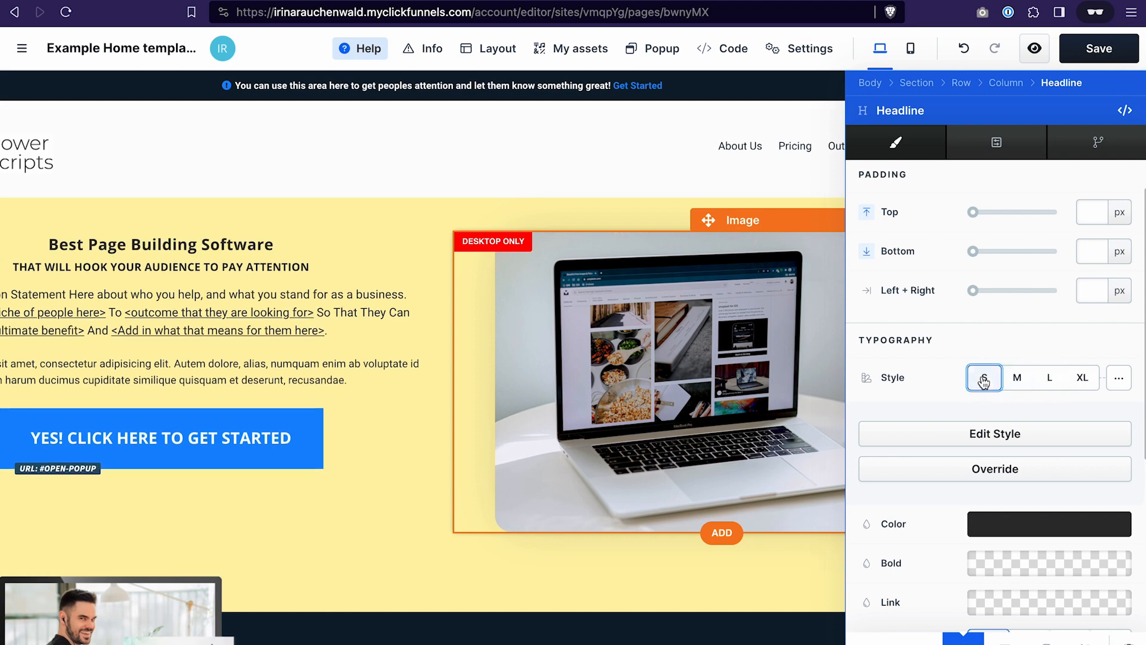
pyautogui.click(1049, 381)
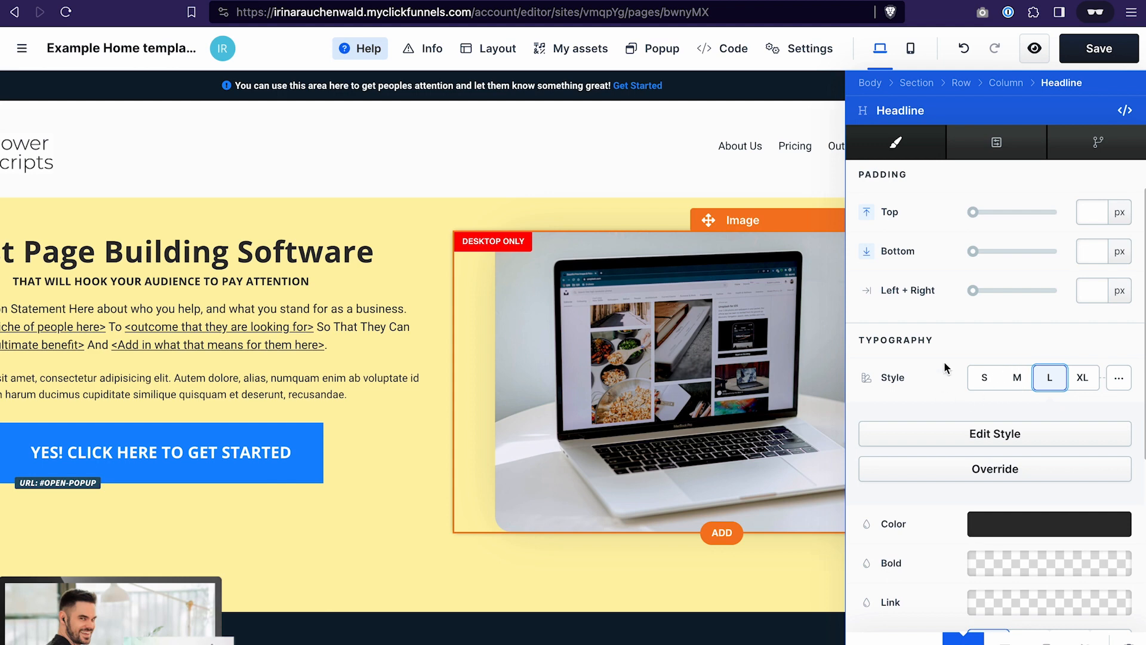
# - Customize the main headline's typography with a slightly smaller font size in px and Semi-Bold weight
pyautogui.click(1120, 382)
pyautogui.scroll(-1, 1041, 350)
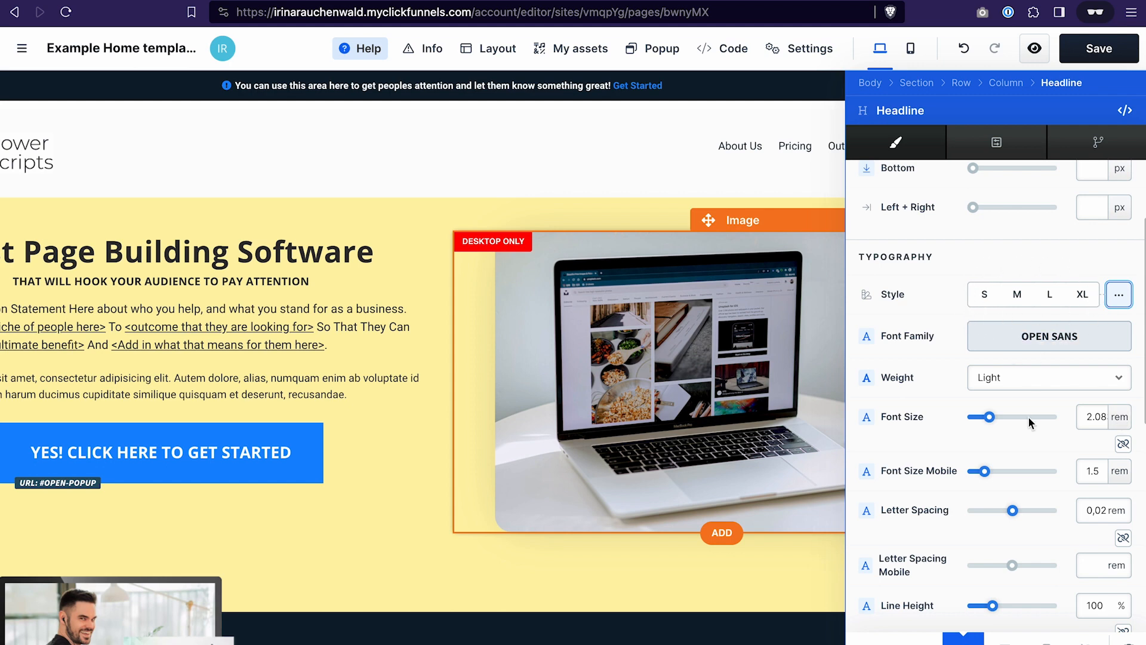
pyautogui.click(1121, 417)
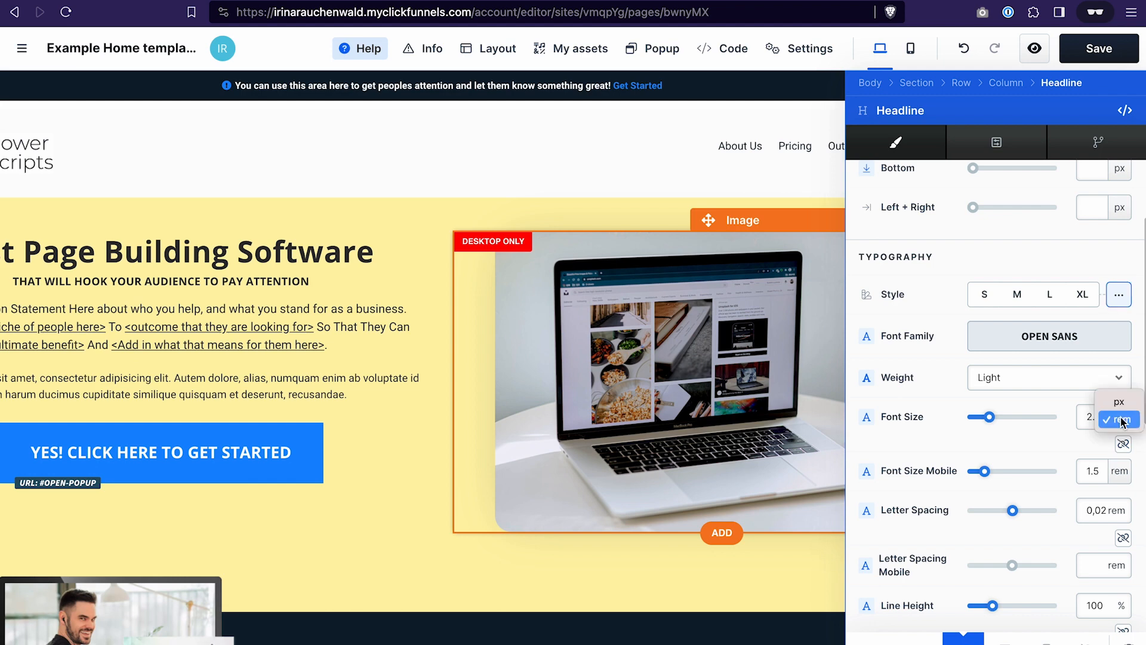
pyautogui.click(1119, 399)
pyautogui.moveTo(1009, 420); pyautogui.dragTo(1005, 421)
pyautogui.click(1023, 379)
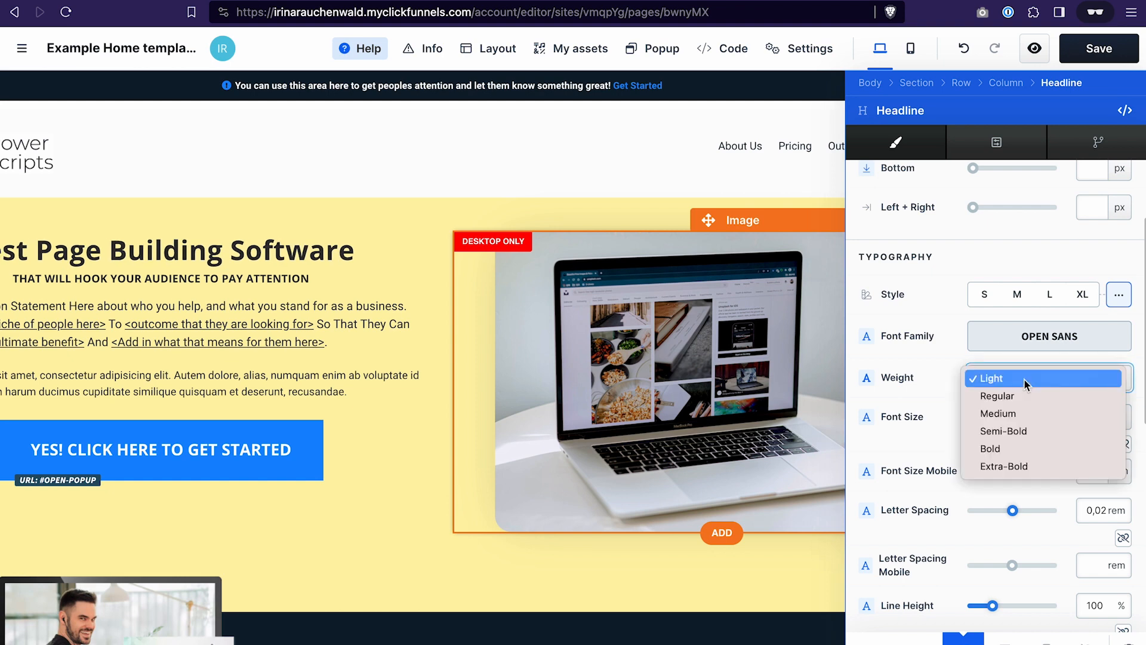
pyautogui.click(1022, 431)
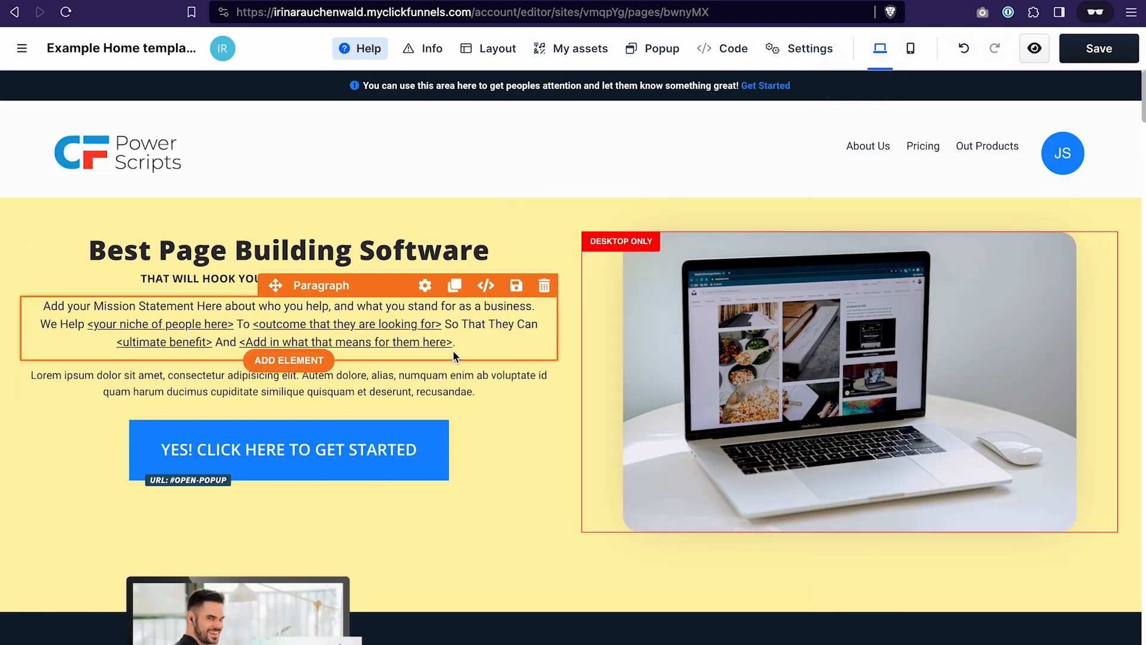
# - Replace the mission statement paragraph in the hero section with "Welcome to our site"
pyautogui.click(416, 329)
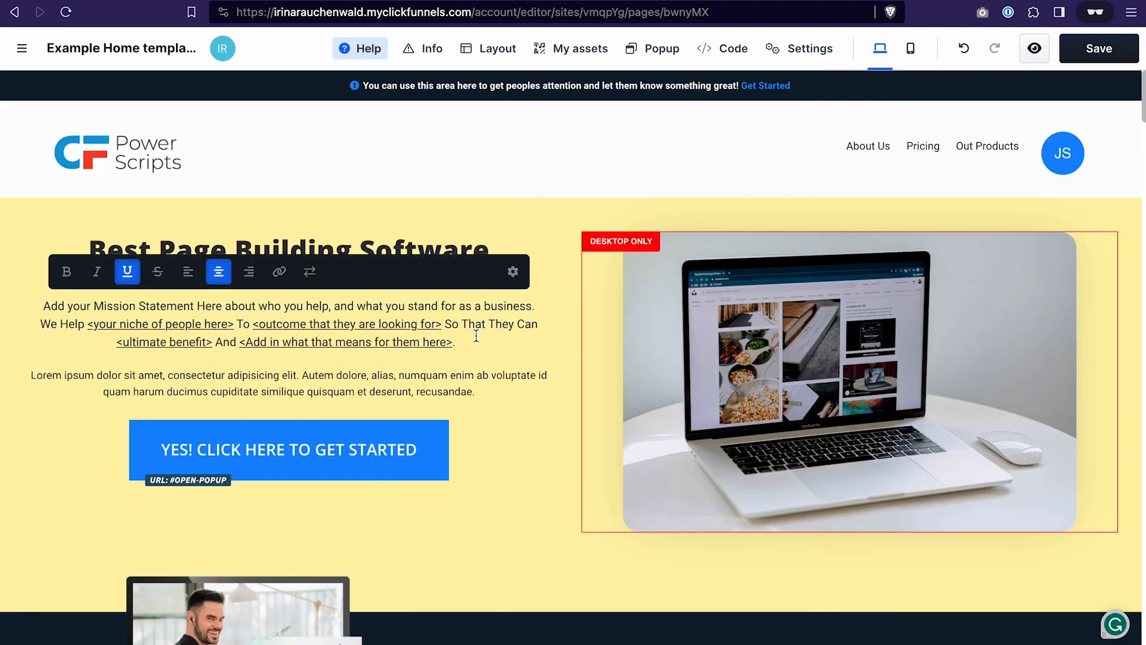
pyautogui.moveTo(464, 343); pyautogui.dragTo(43, 306)
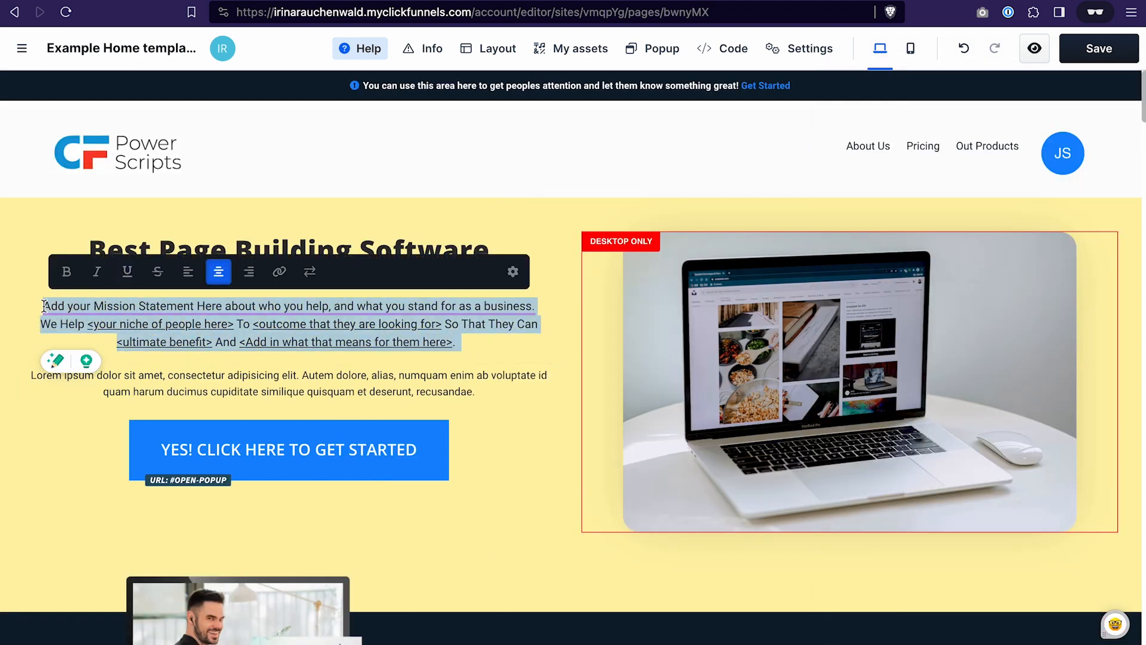
pyautogui.press('BackSpace')
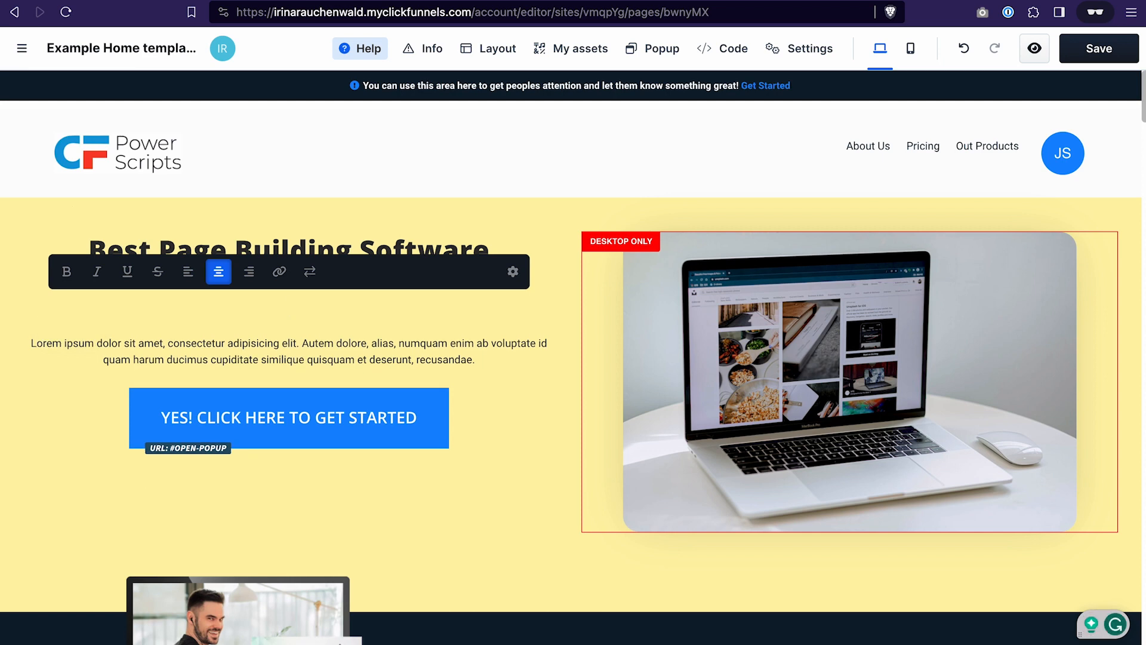
pyautogui.write('Welcome to our site')
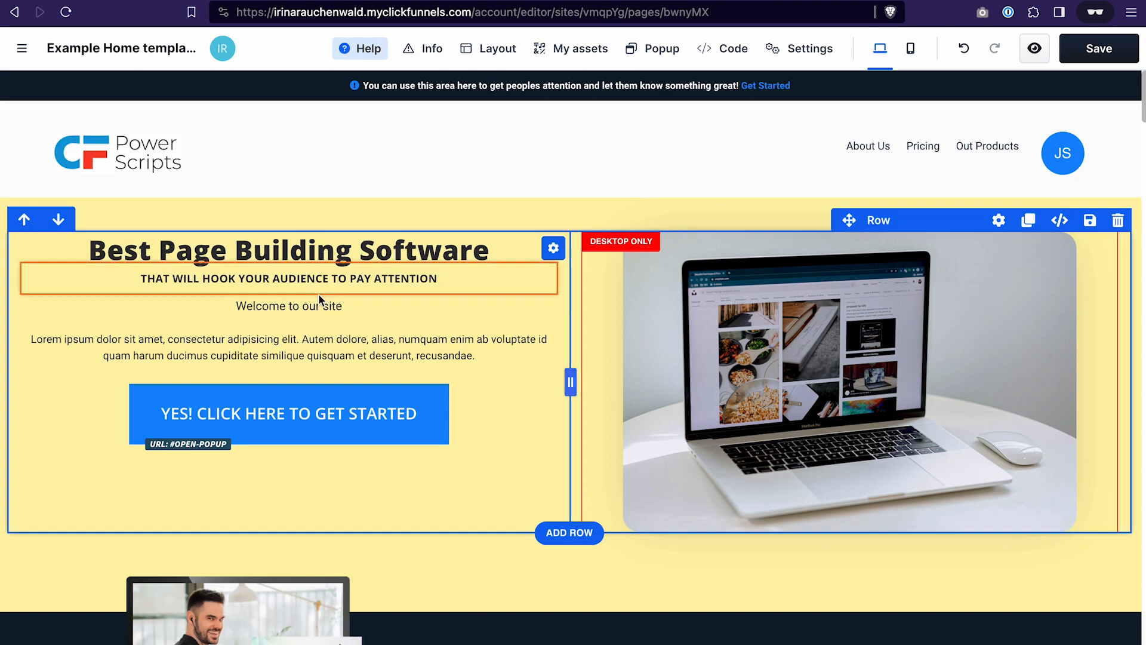
pyautogui.press('Escape')
# - Set the top margin of the "Welcome to our site" paragraph to 20 px
pyautogui.click(425, 286)
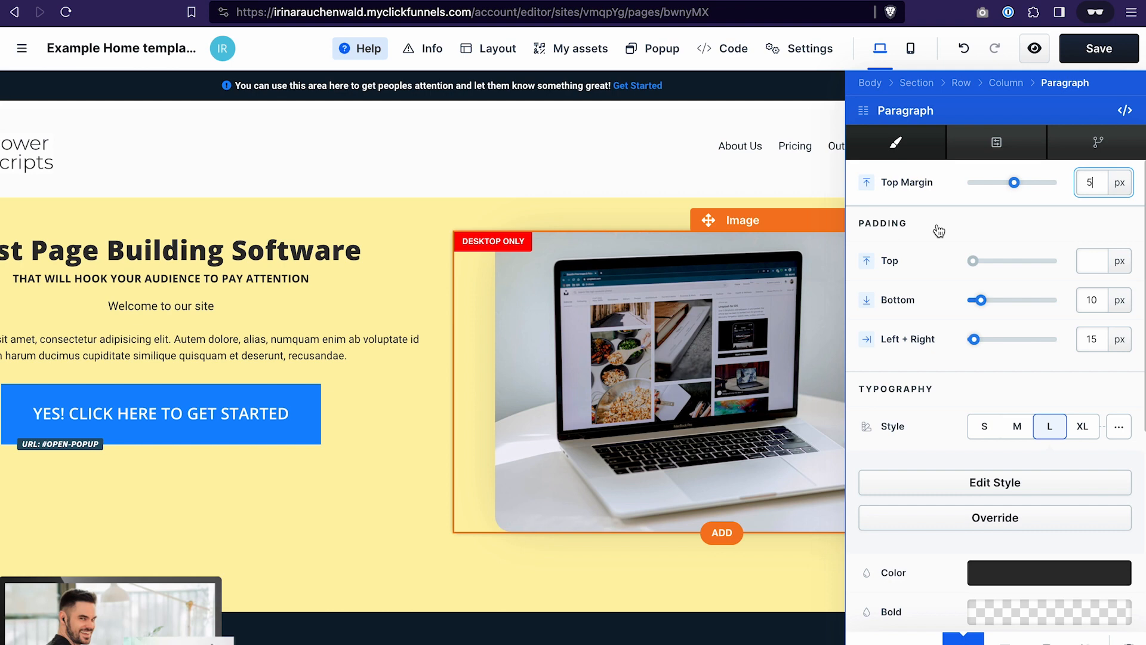
pyautogui.click(1017, 184)
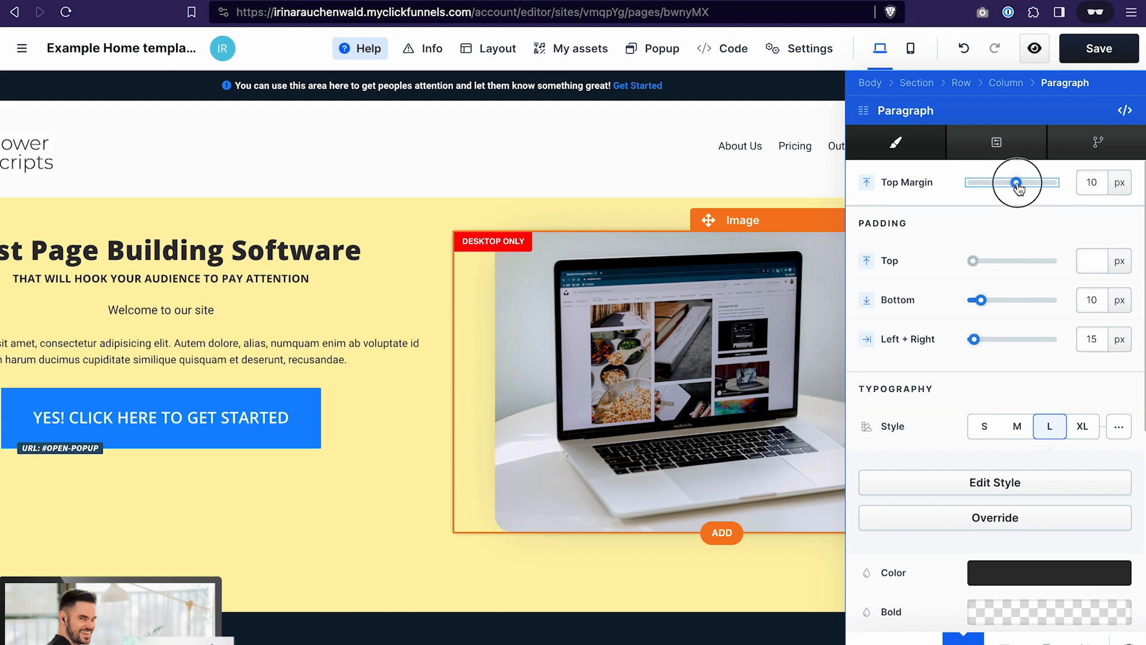
pyautogui.moveTo(1018, 186); pyautogui.dragTo(1021, 185)
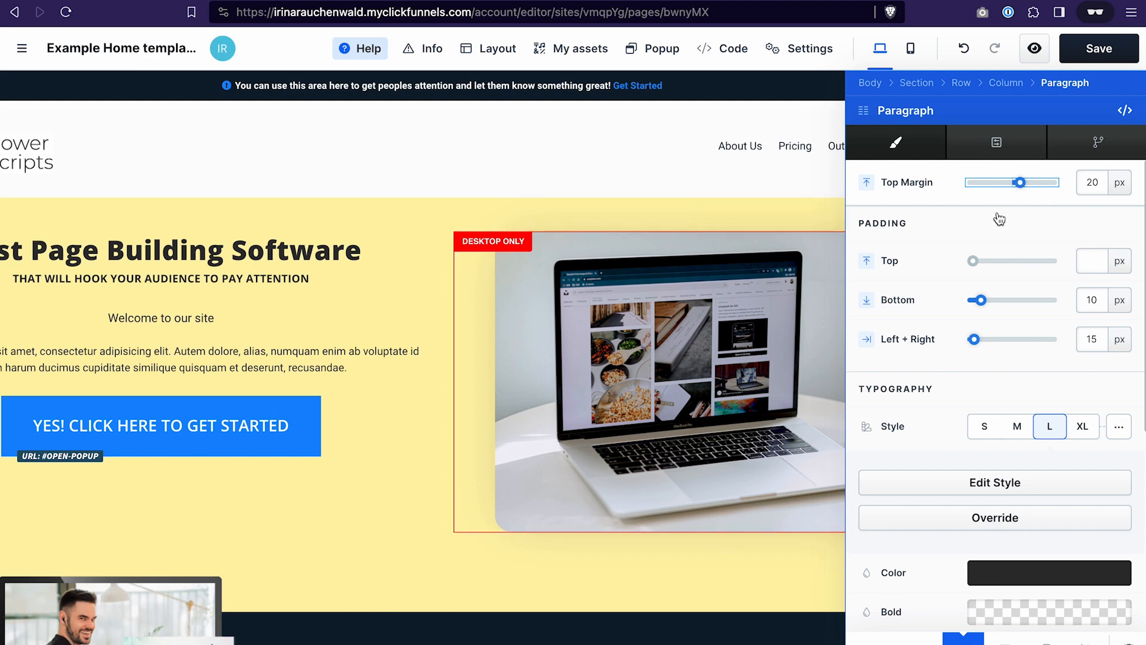
# - Enable the background for the "Welcome to our site" paragraph
pyautogui.scroll(-1, 982, 245)
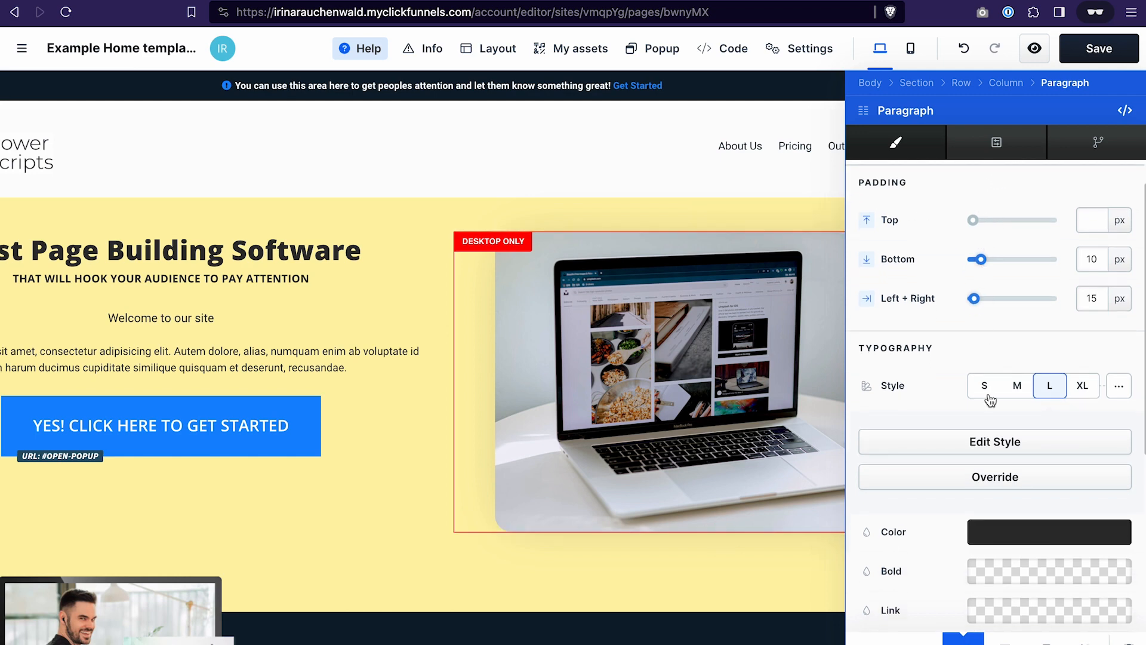
pyautogui.scroll(-6, 990, 397)
pyautogui.click(1128, 511)
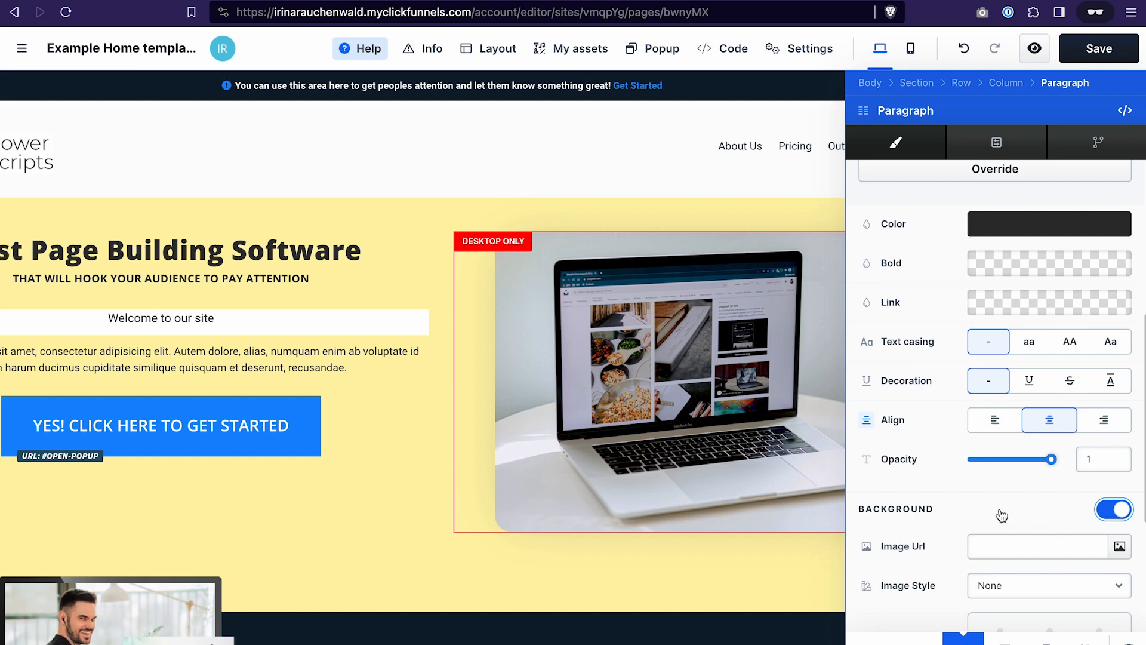
# - Review the paragraph's remaining background, text shadow and icon options, then close its settings
pyautogui.scroll(-3, 977, 507)
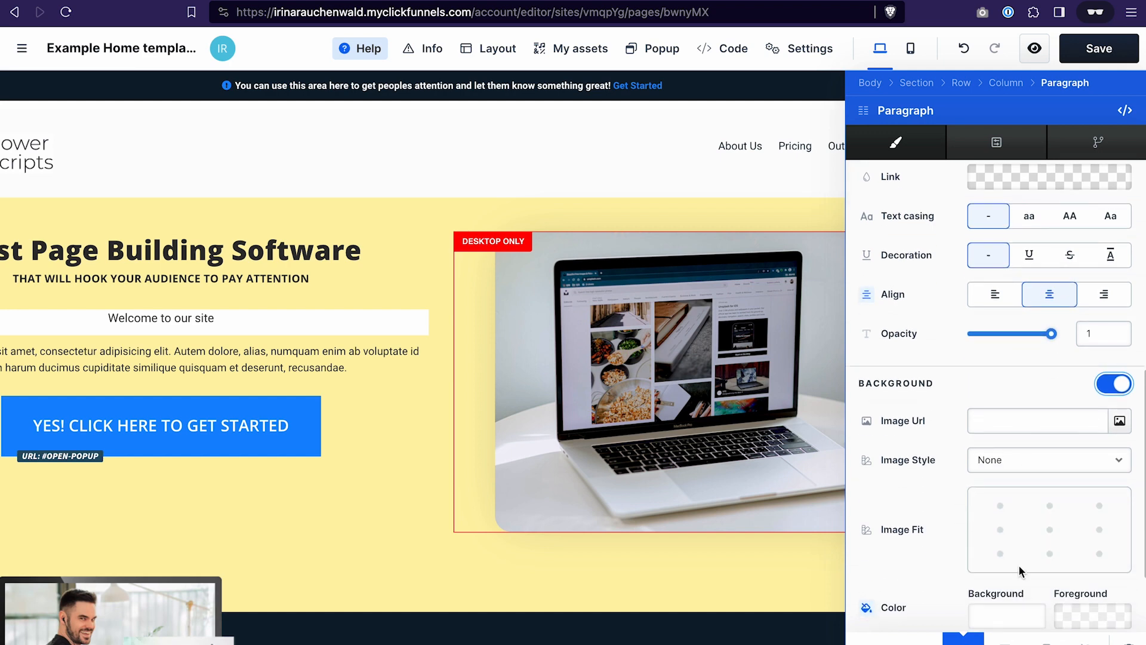
pyautogui.scroll(-3, 1018, 561)
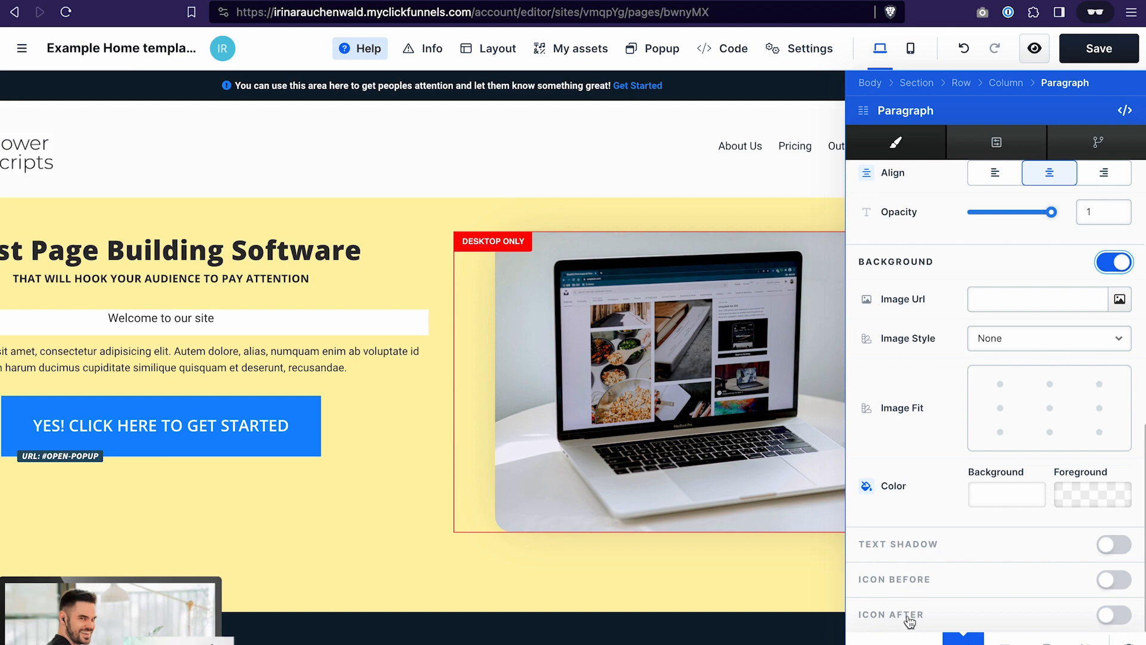
pyautogui.click(244, 412)
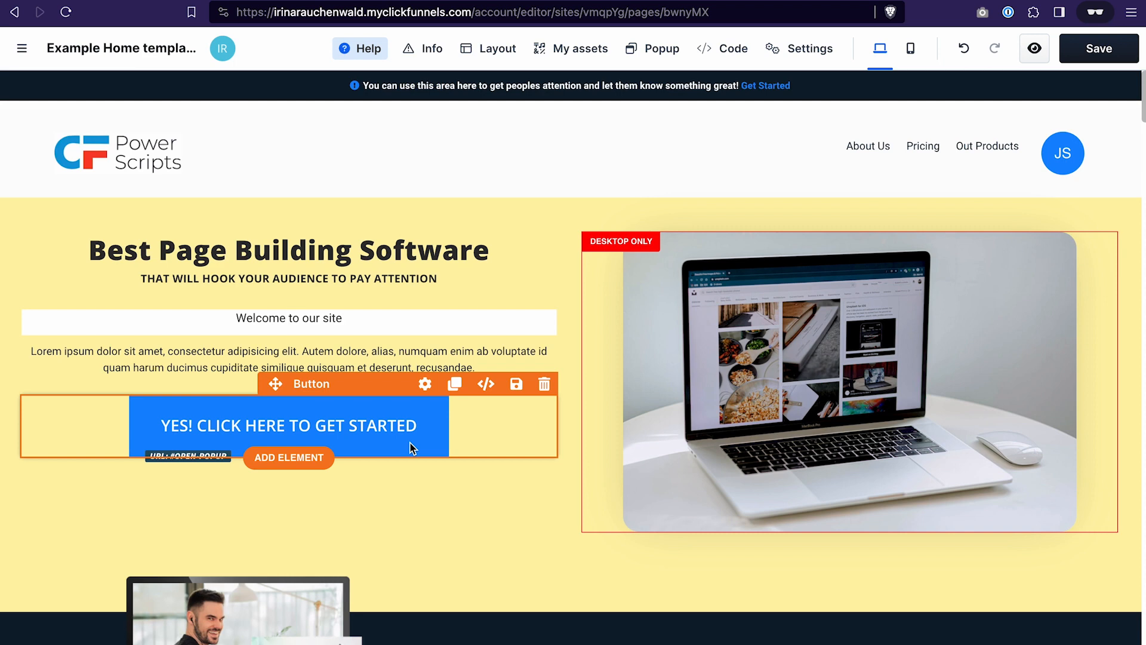
# - Set the hero button's on-click action to go to a custom URL instead of opening a pop-up
pyautogui.click(425, 384)
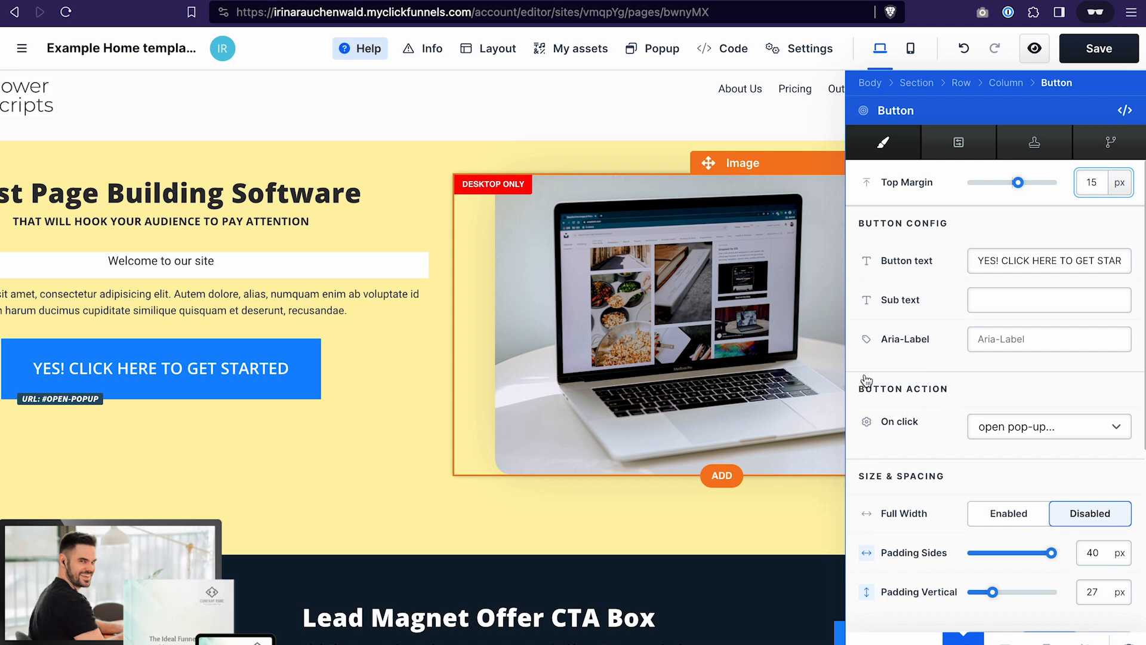
pyautogui.click(1010, 400)
pyautogui.click(1114, 427)
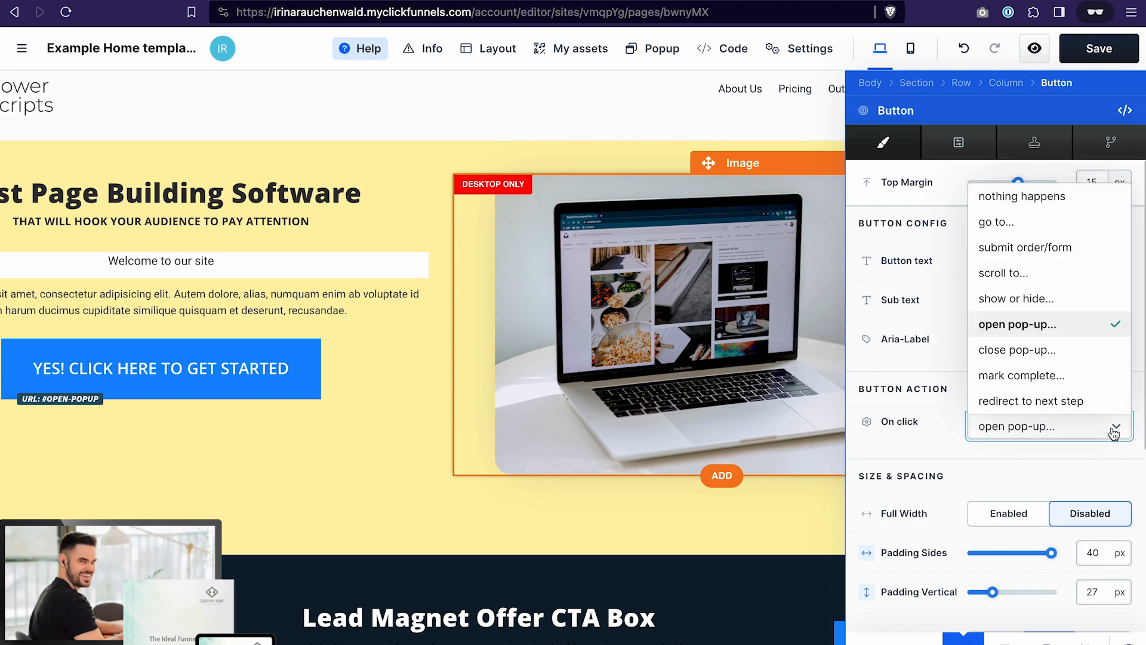
pyautogui.click(1035, 230)
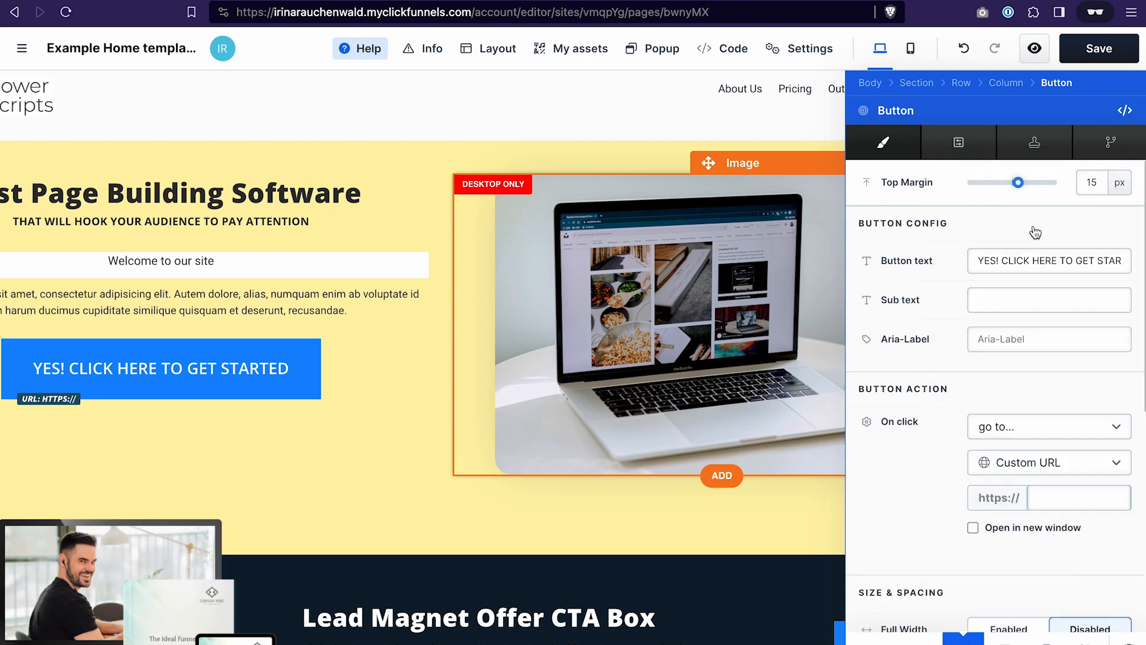
pyautogui.click(1049, 499)
pyautogui.moveTo(976, 263); pyautogui.dragTo(1126, 259)
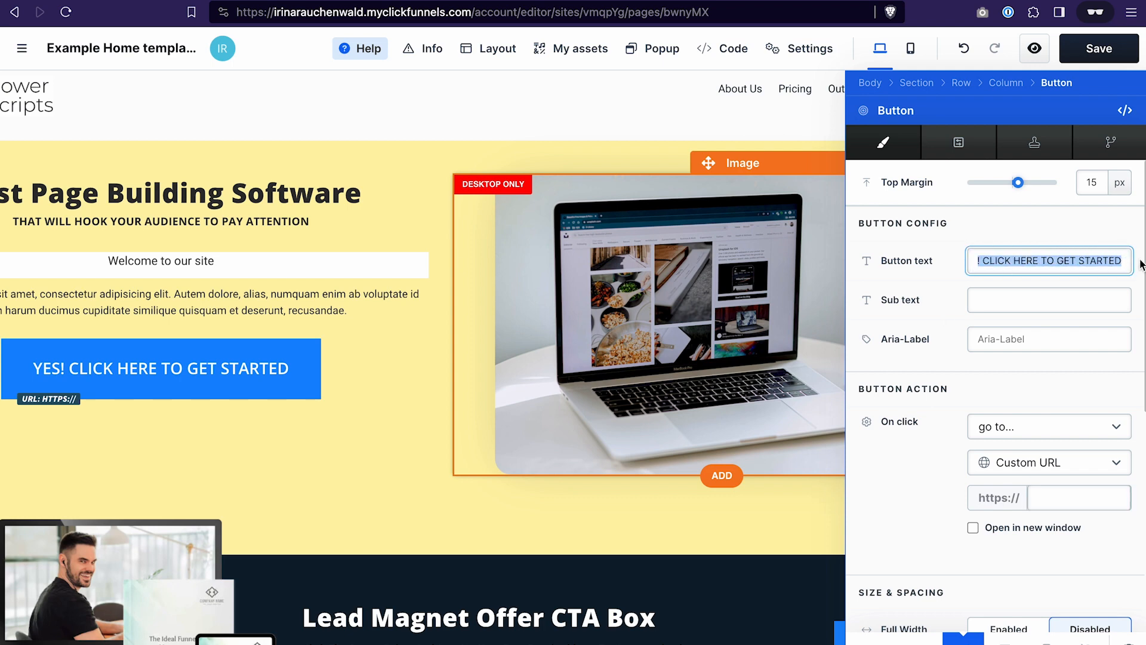
# - Switch the hero button to the custom style and review its state colors, text style, corner and shadow options
pyautogui.scroll(-5, 956, 327)
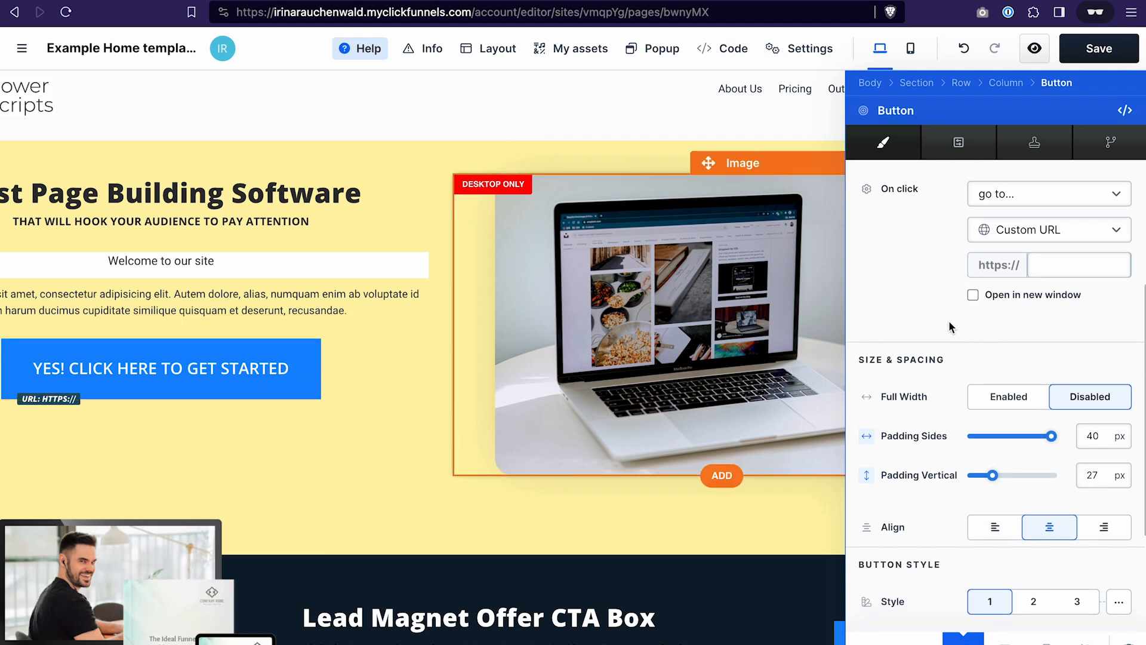
pyautogui.scroll(-1, 949, 322)
pyautogui.scroll(-2, 949, 323)
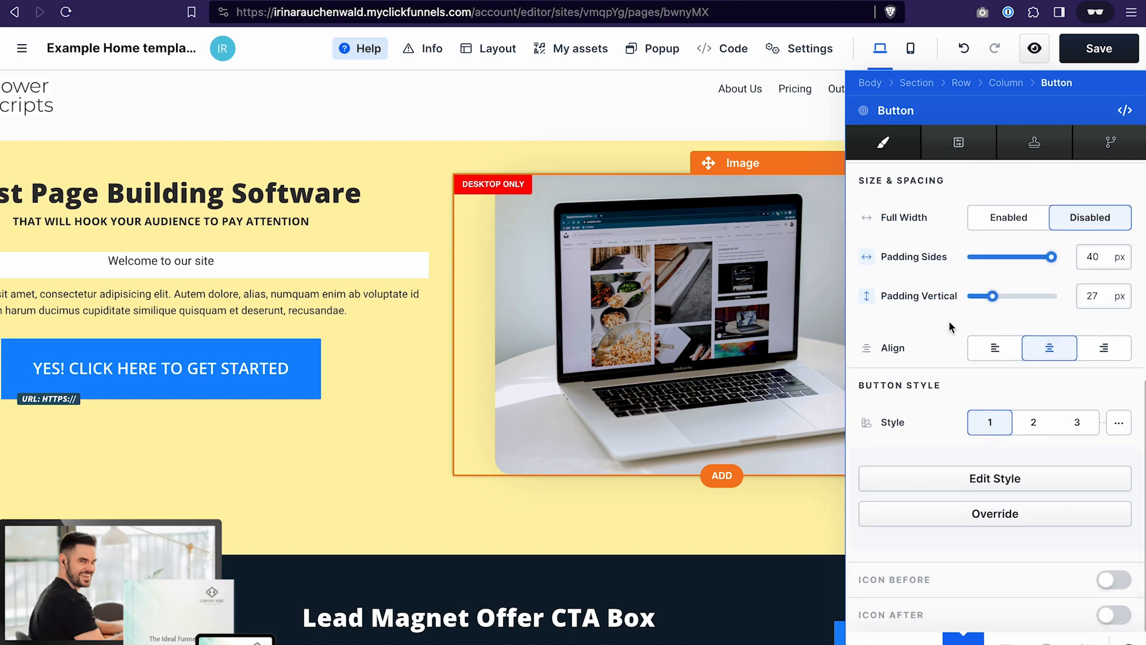
pyautogui.click(1120, 424)
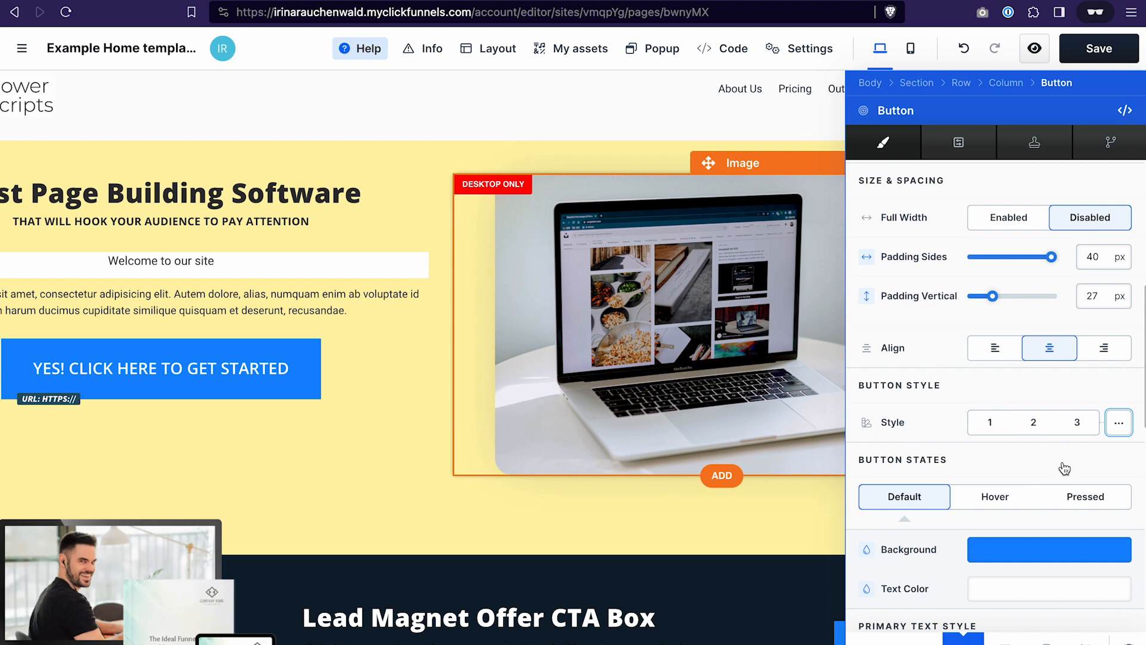
pyautogui.scroll(-2, 1009, 448)
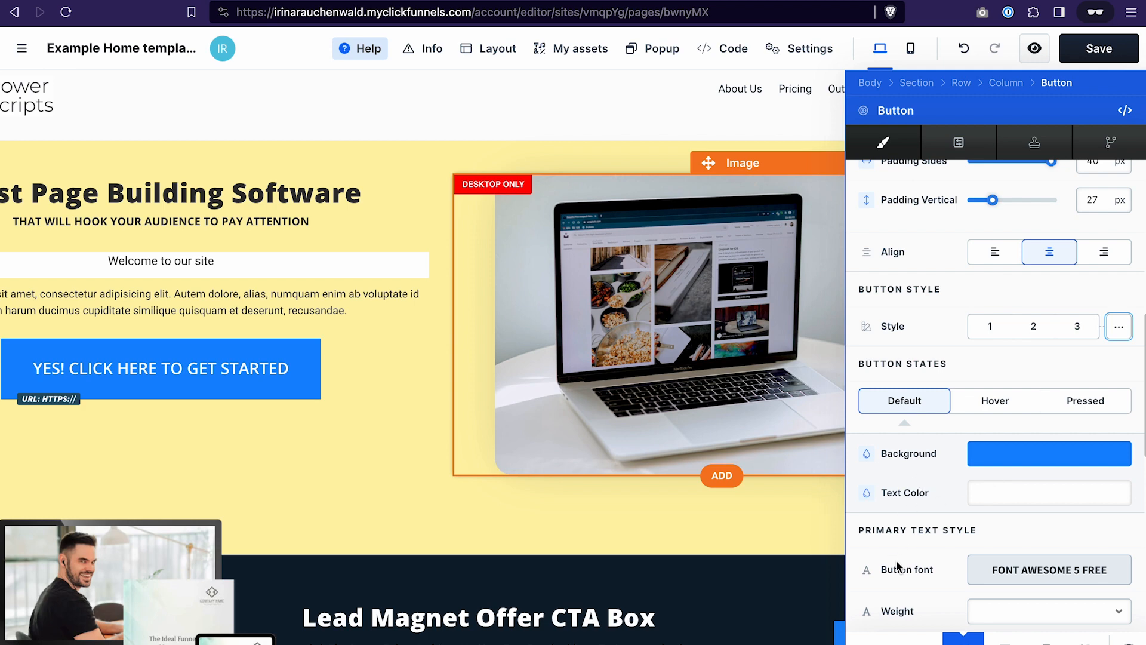
pyautogui.scroll(-10, 898, 566)
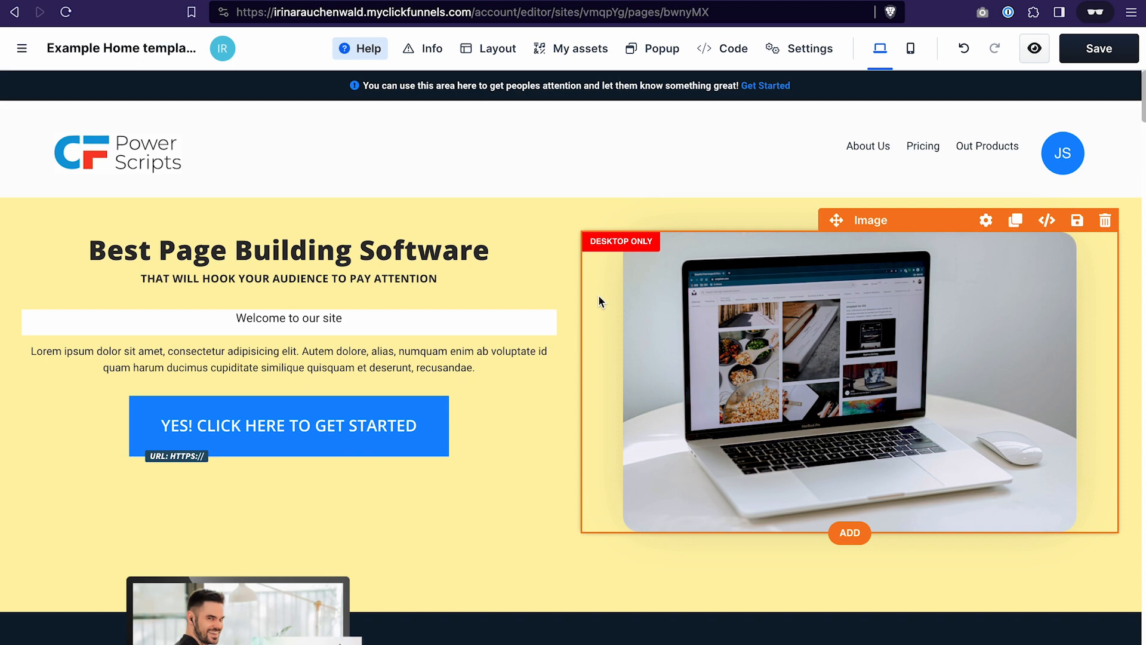
# - Close the button settings and look through the page's products and about sections before returning to the hero
pyautogui.scroll(-5, 600, 297)
pyautogui.scroll(-6, 599, 296)
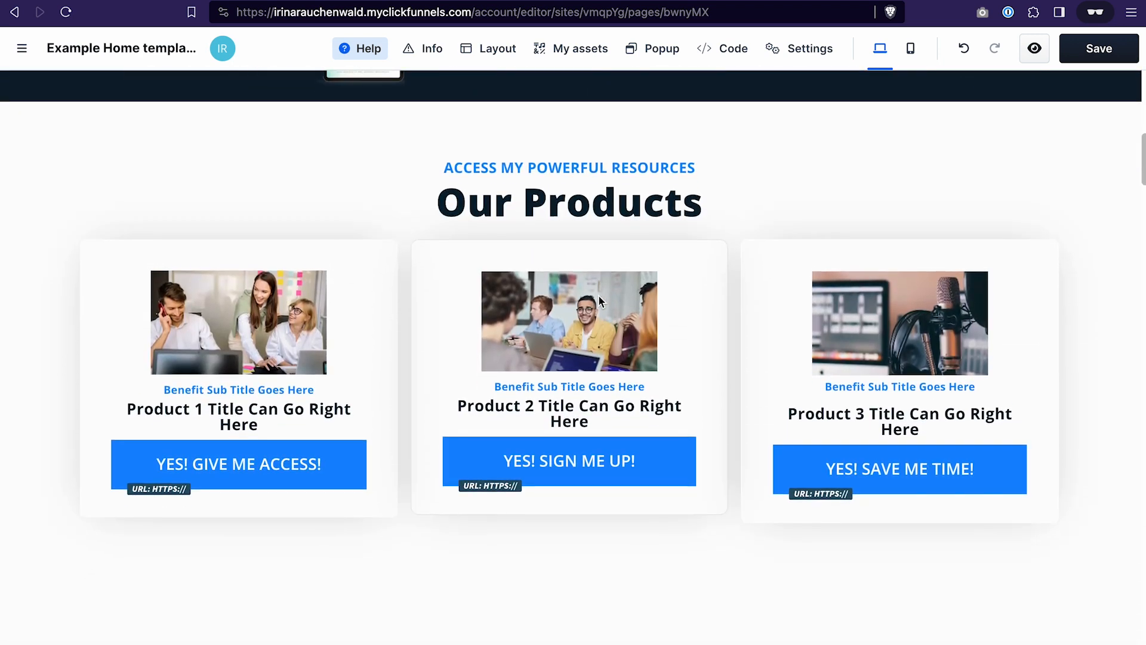
pyautogui.scroll(-2, 598, 295)
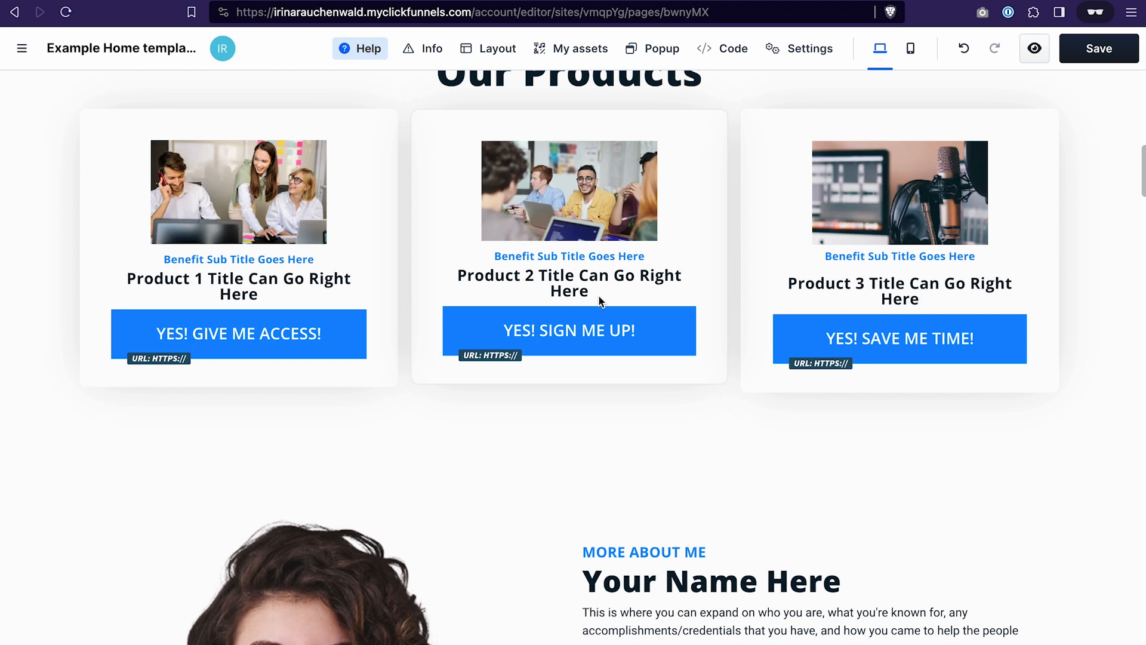
pyautogui.scroll(-2, 599, 300)
pyautogui.scroll(-3, 599, 300)
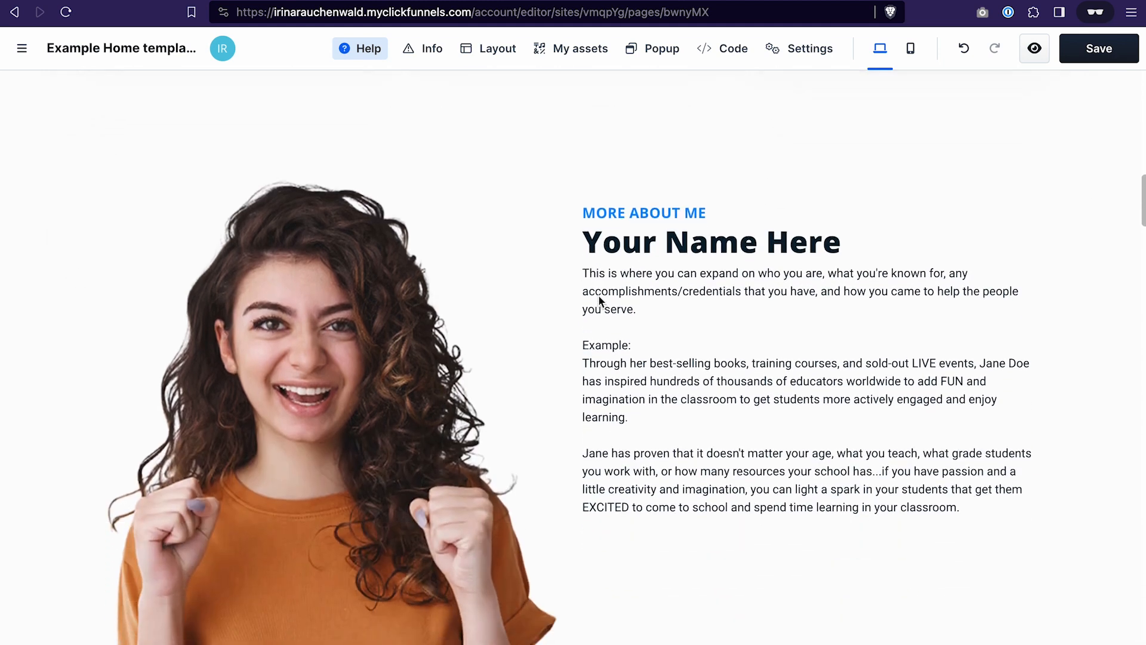
pyautogui.scroll(-1, 599, 300)
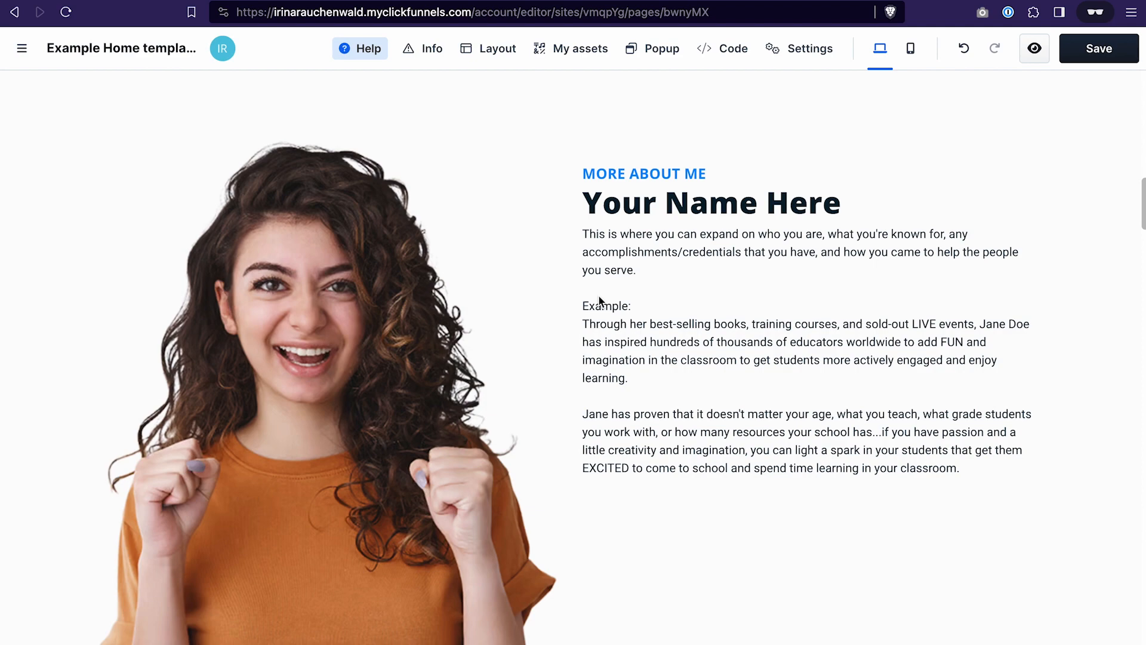
pyautogui.scroll(15, 600, 299)
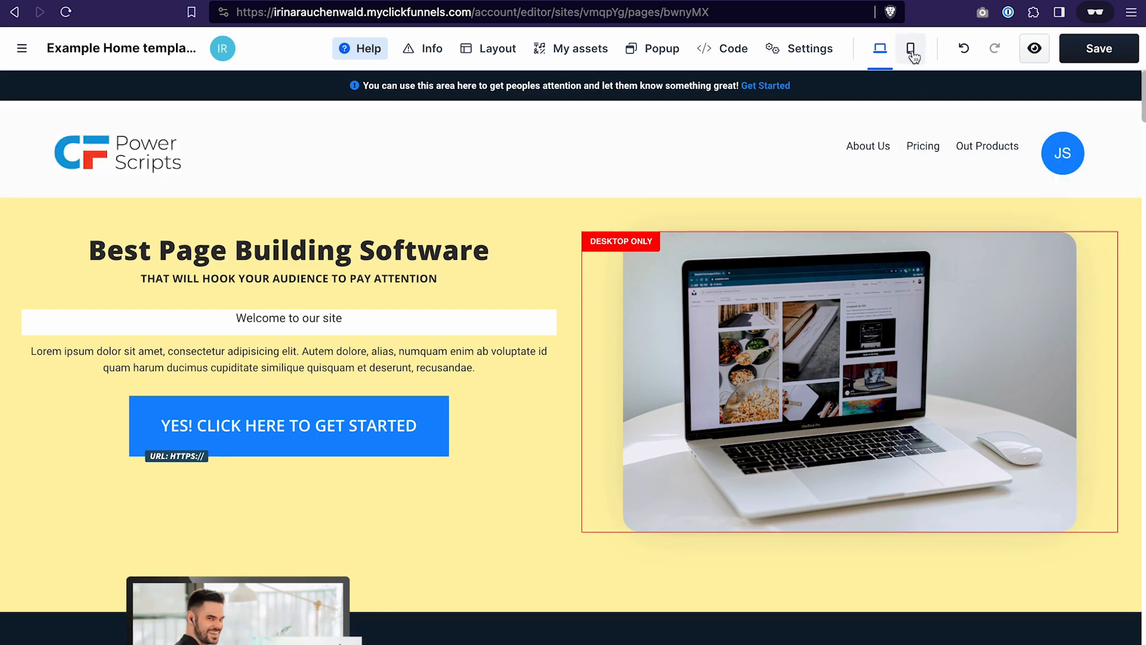
# - Switch the editor to the mobile view and examine the hero and lead magnet sections
pyautogui.click(911, 52)
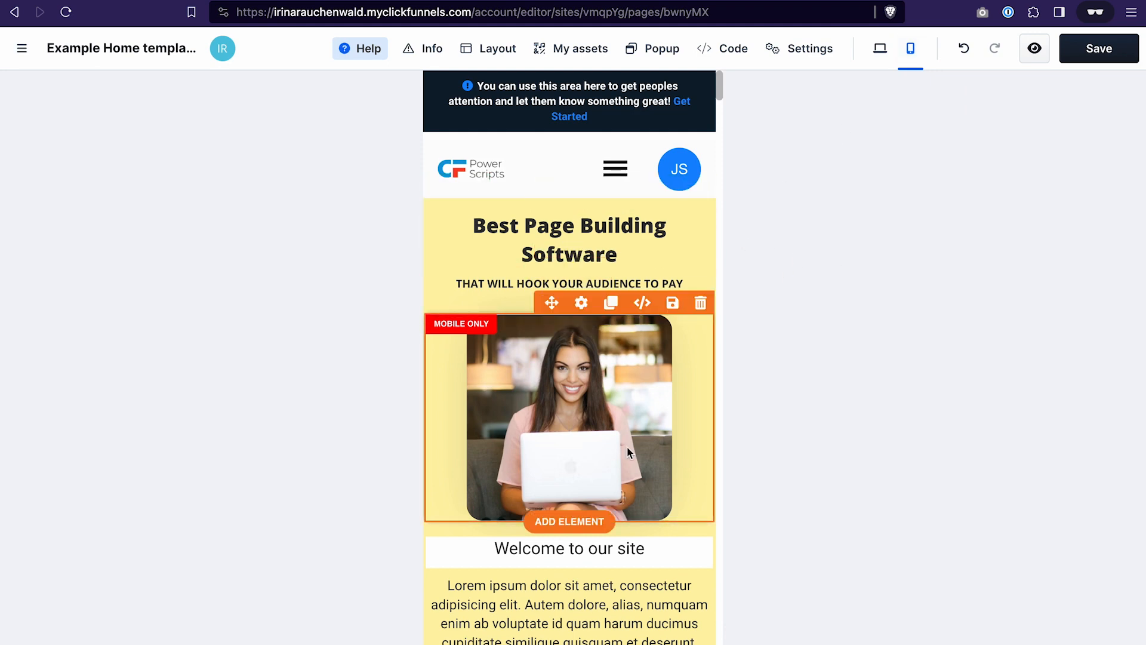
pyautogui.scroll(-4, 627, 446)
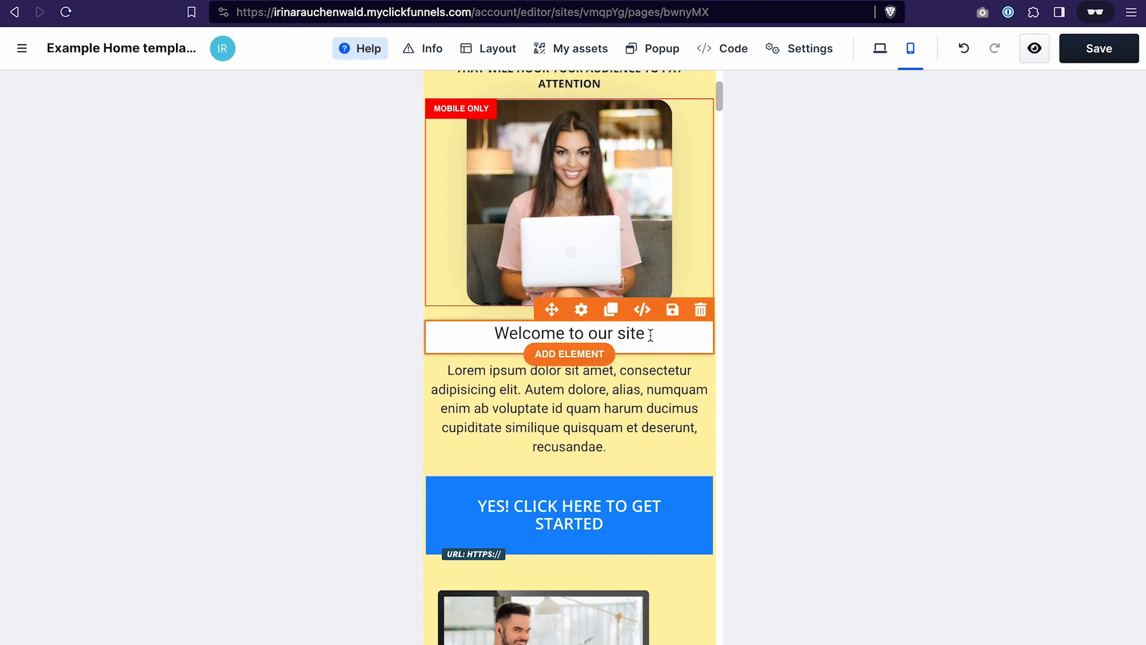
pyautogui.scroll(-6, 633, 466)
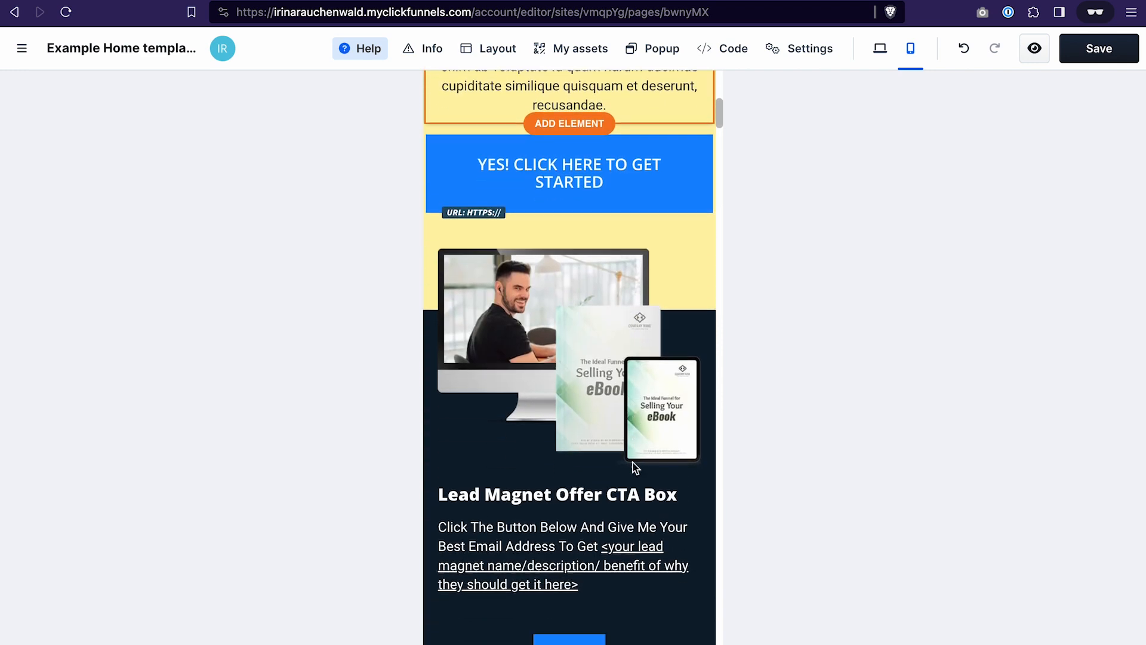
pyautogui.scroll(-1, 633, 466)
pyautogui.scroll(8, 633, 464)
pyautogui.scroll(-1, 542, 434)
# - Give the "Welcome to our site" paragraph custom typography with a mobile font size of 18 px
pyautogui.click(695, 393)
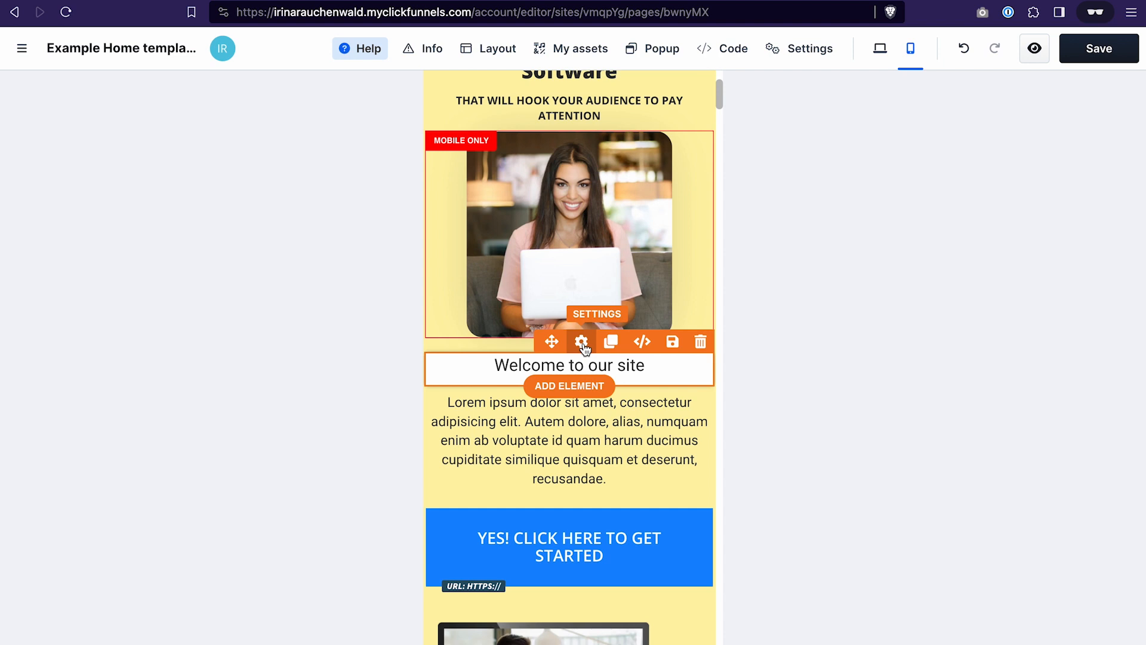
pyautogui.click(582, 342)
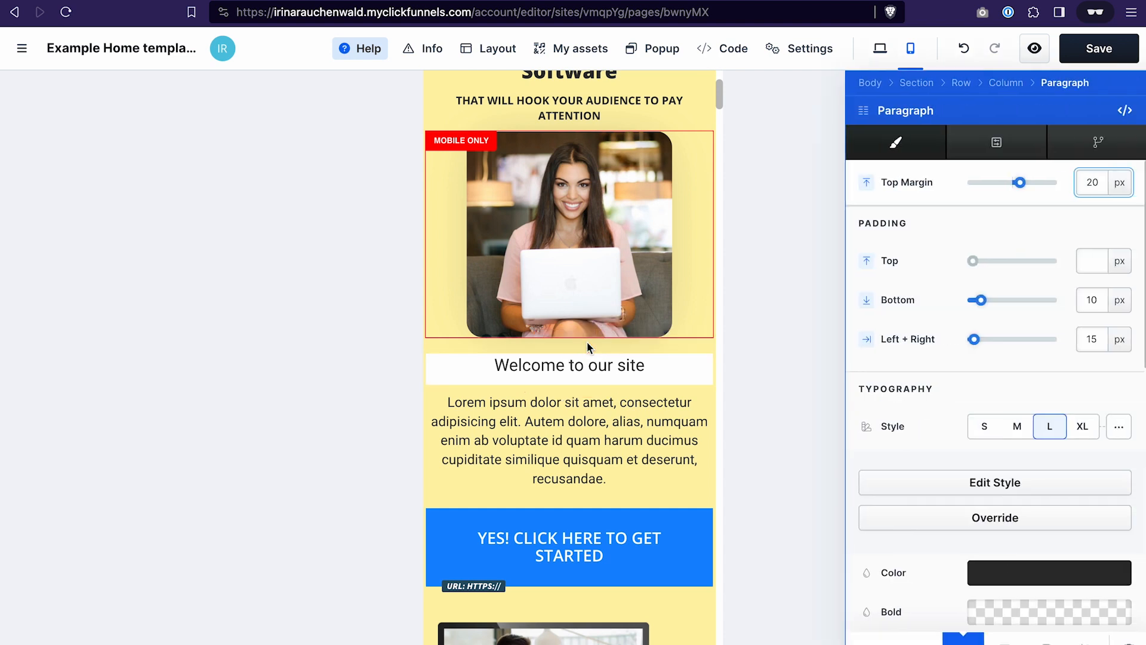
pyautogui.click(1120, 431)
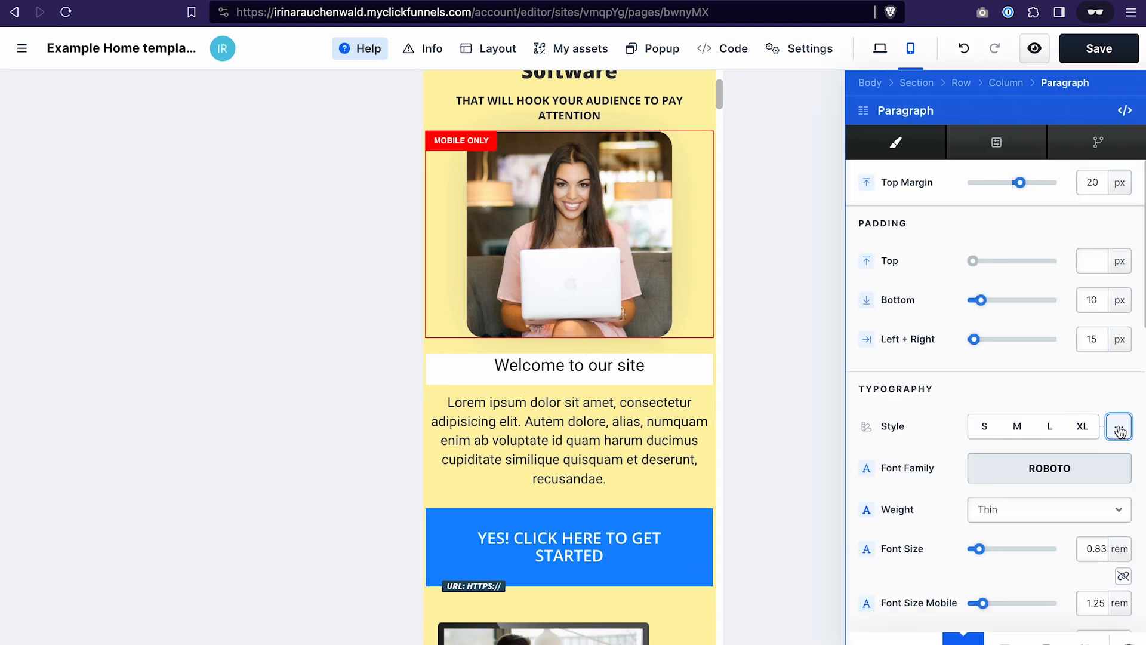
pyautogui.scroll(-2, 961, 323)
pyautogui.scroll(-1, 961, 324)
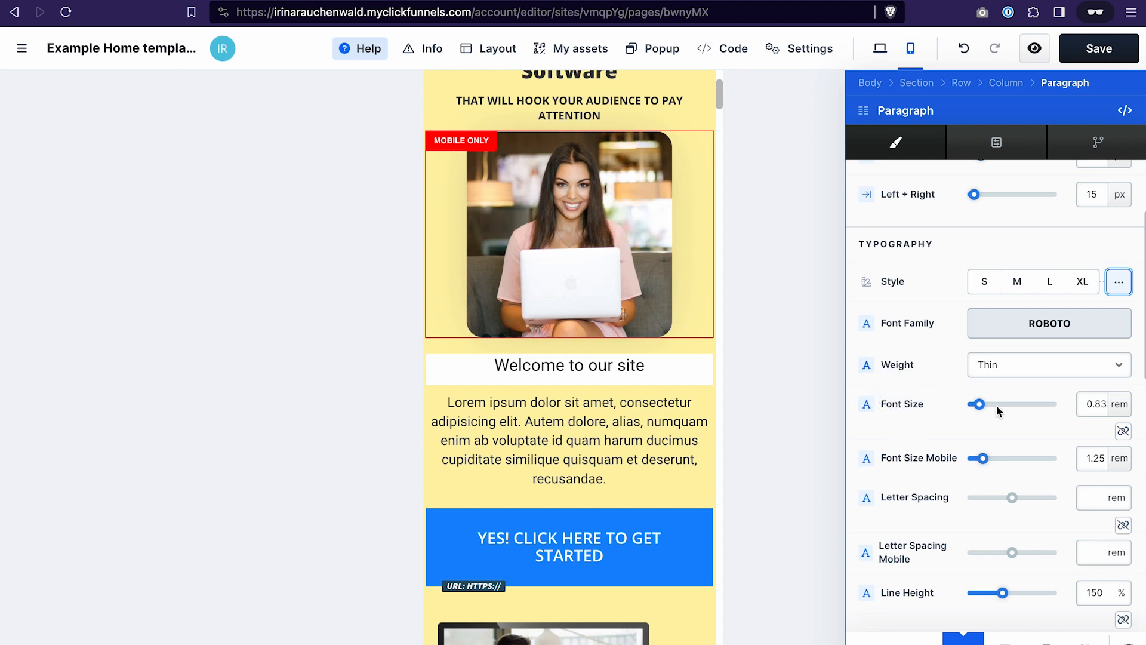
pyautogui.click(1120, 458)
pyautogui.click(1115, 442)
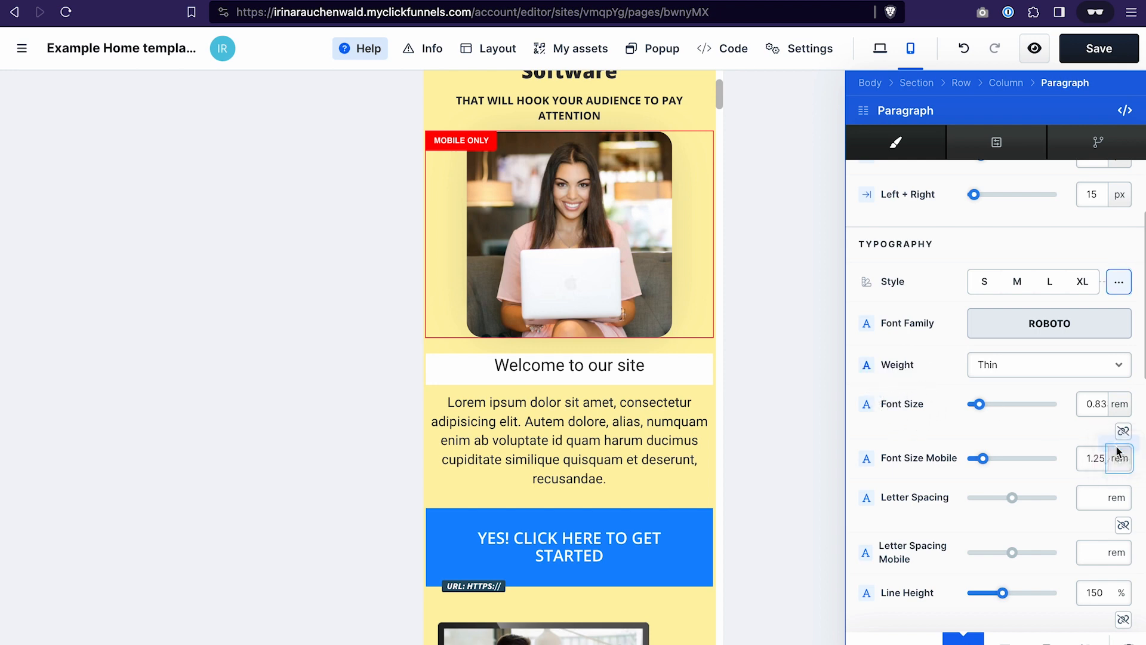
pyautogui.click(988, 458)
pyautogui.moveTo(989, 460); pyautogui.dragTo(985, 459)
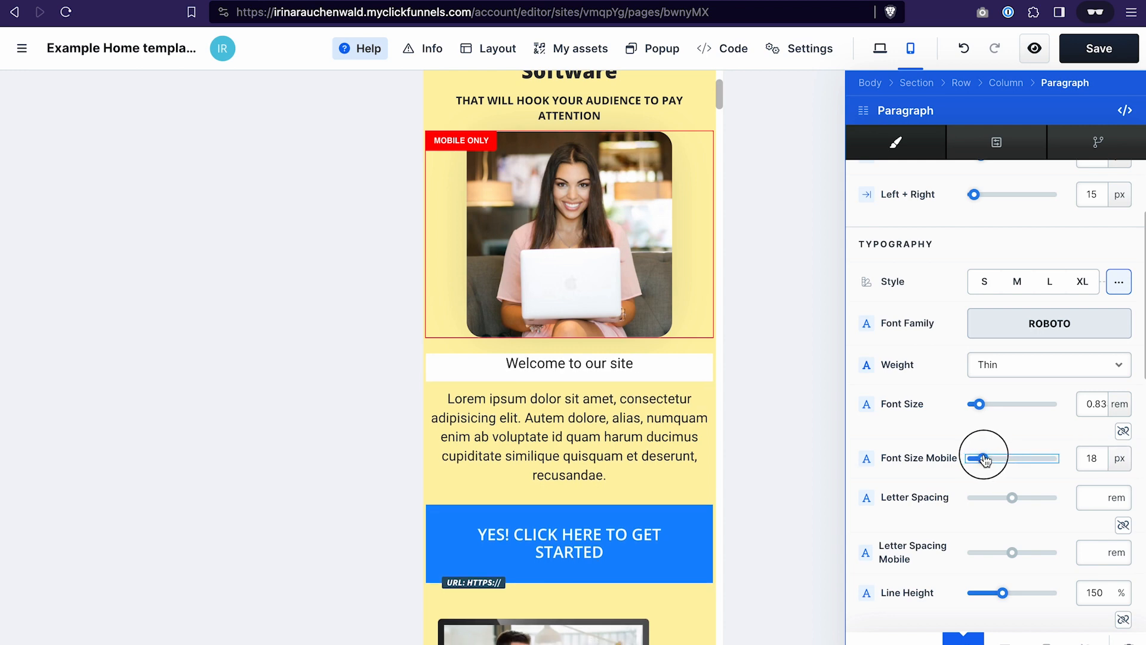
# - Return the editor to the desktop view and close the paragraph settings
pyautogui.click(880, 48)
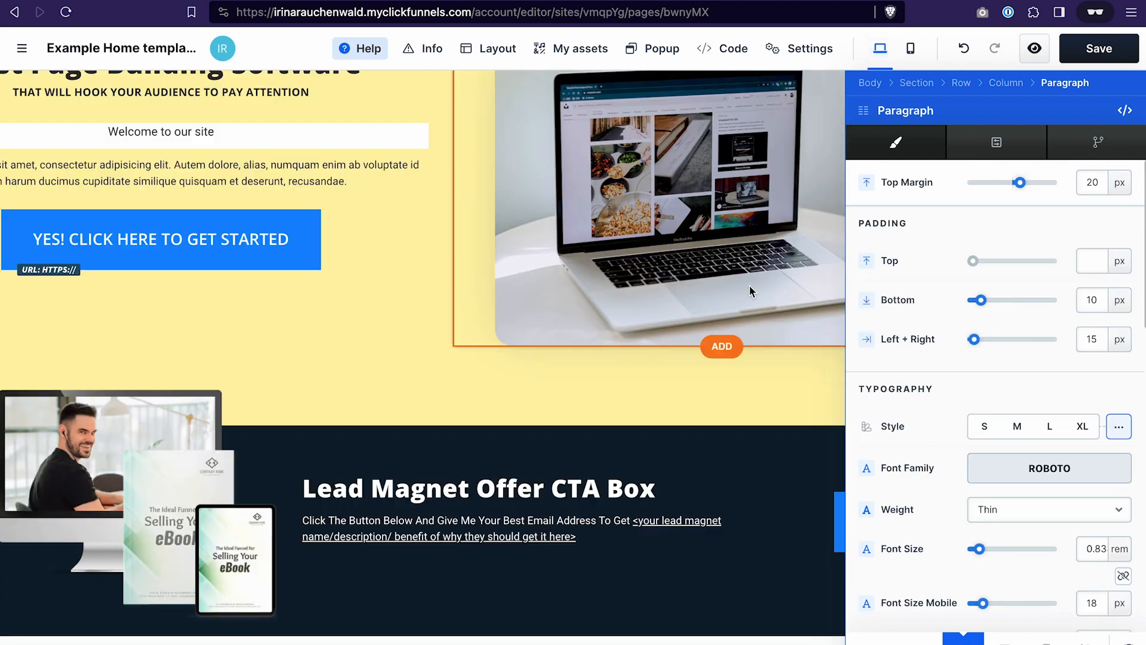
pyautogui.click(808, 399)
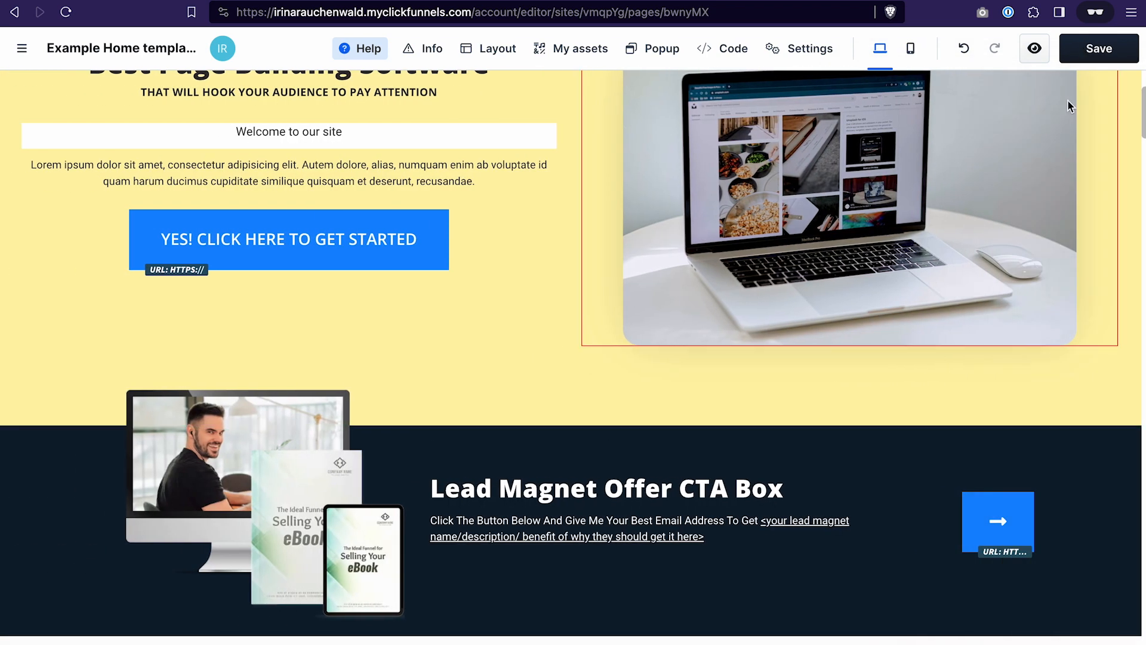
pyautogui.scroll(3, 1044, 157)
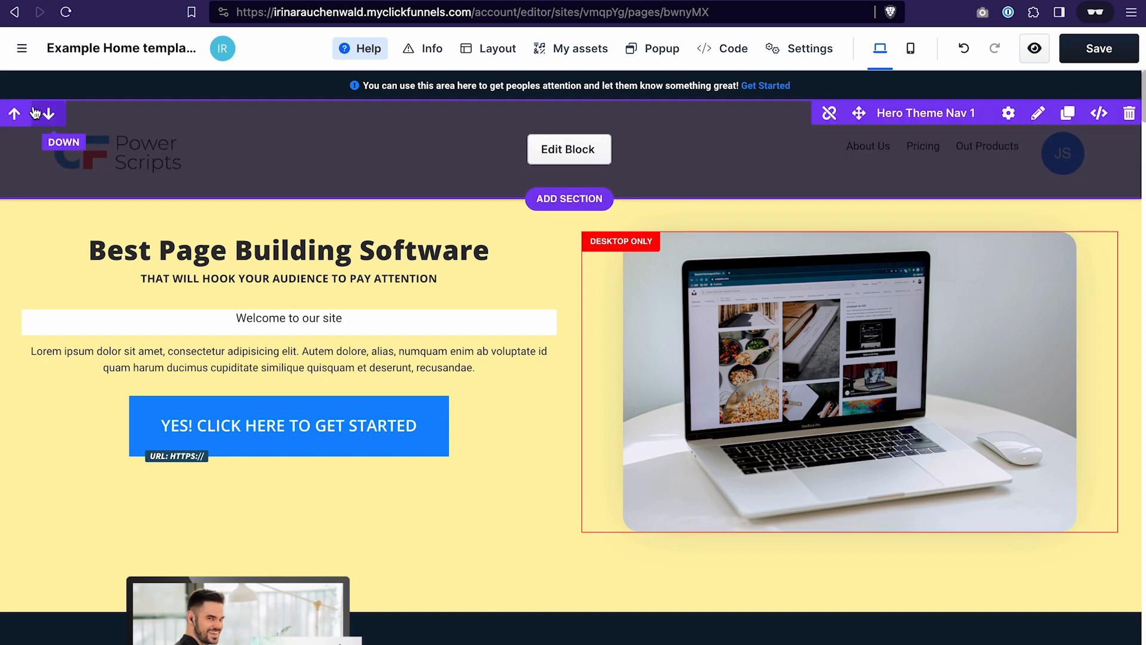
# - Exit the page editor to the site overview and open the site settings
pyautogui.click(22, 49)
pyautogui.click(18, 50)
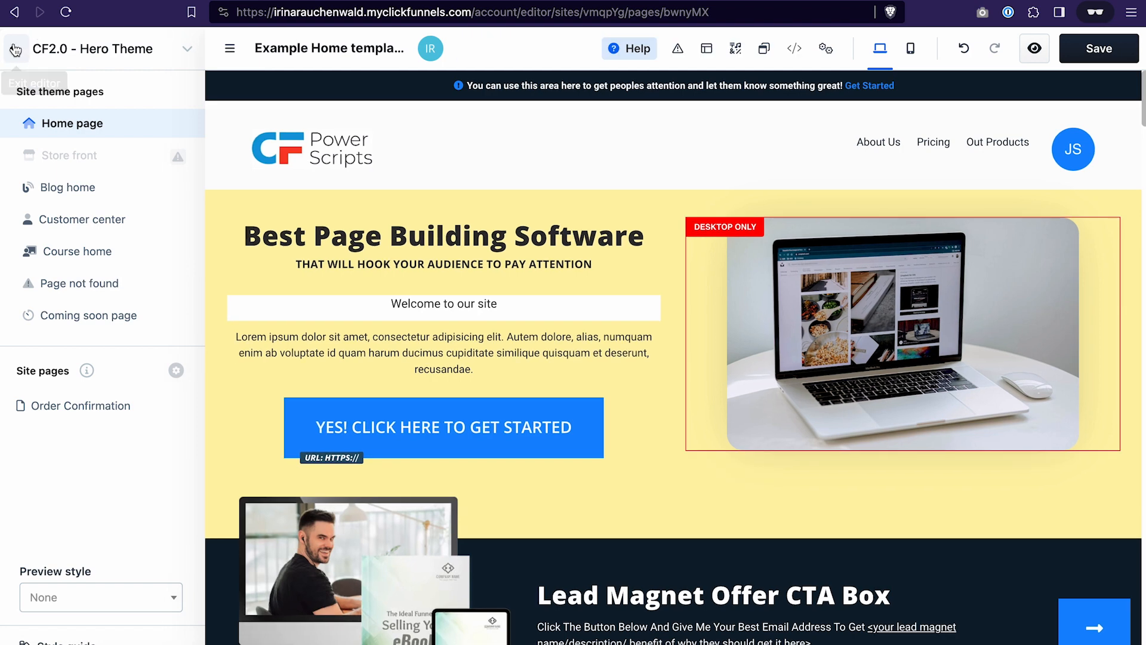
pyautogui.click(619, 249)
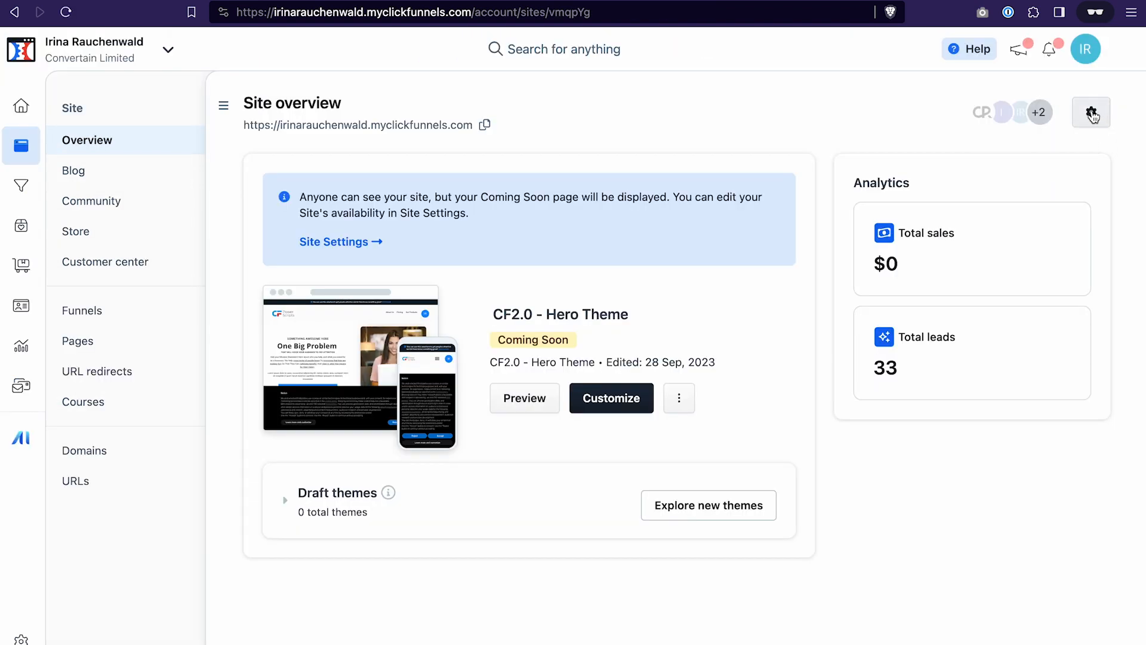
pyautogui.click(1092, 114)
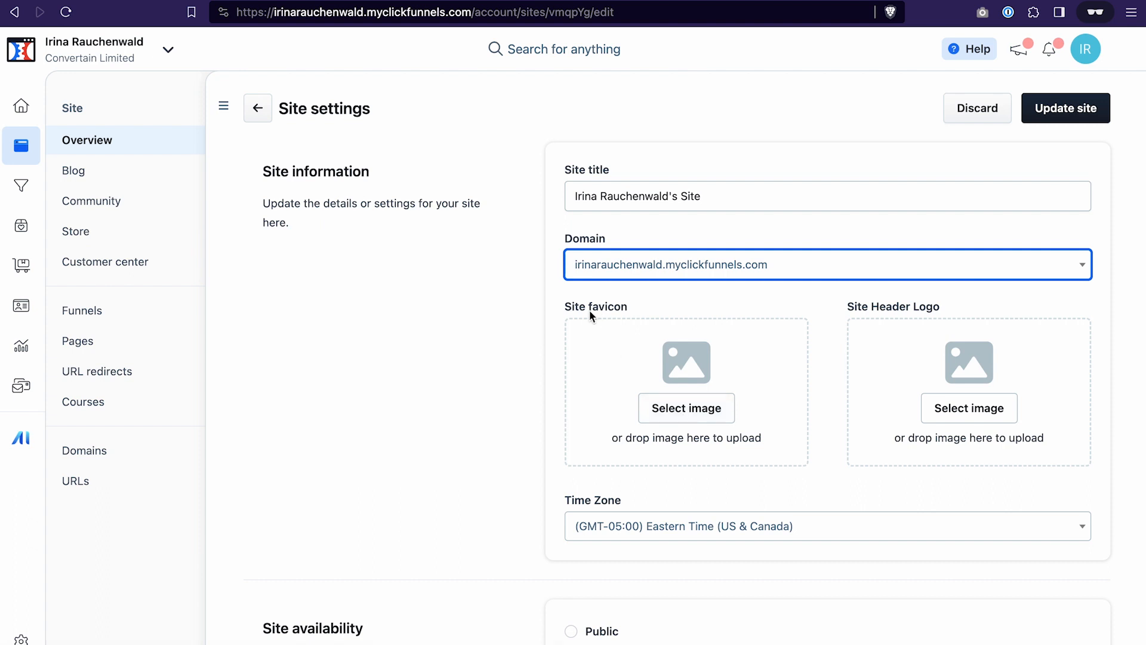
# - Examine the site settings for domain, favicon, header logo, availability, tracking codes, and SEO and sharing defaults
pyautogui.moveTo(83, 3)
pyautogui.scroll(-20, 590, 442)
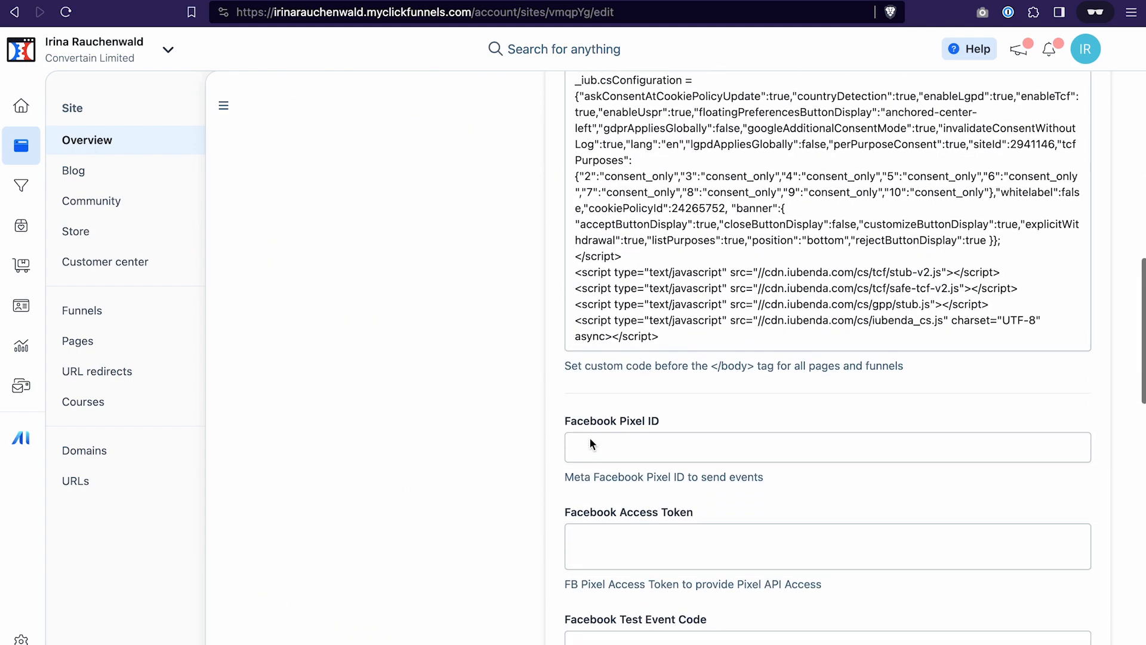
pyautogui.scroll(-6, 590, 438)
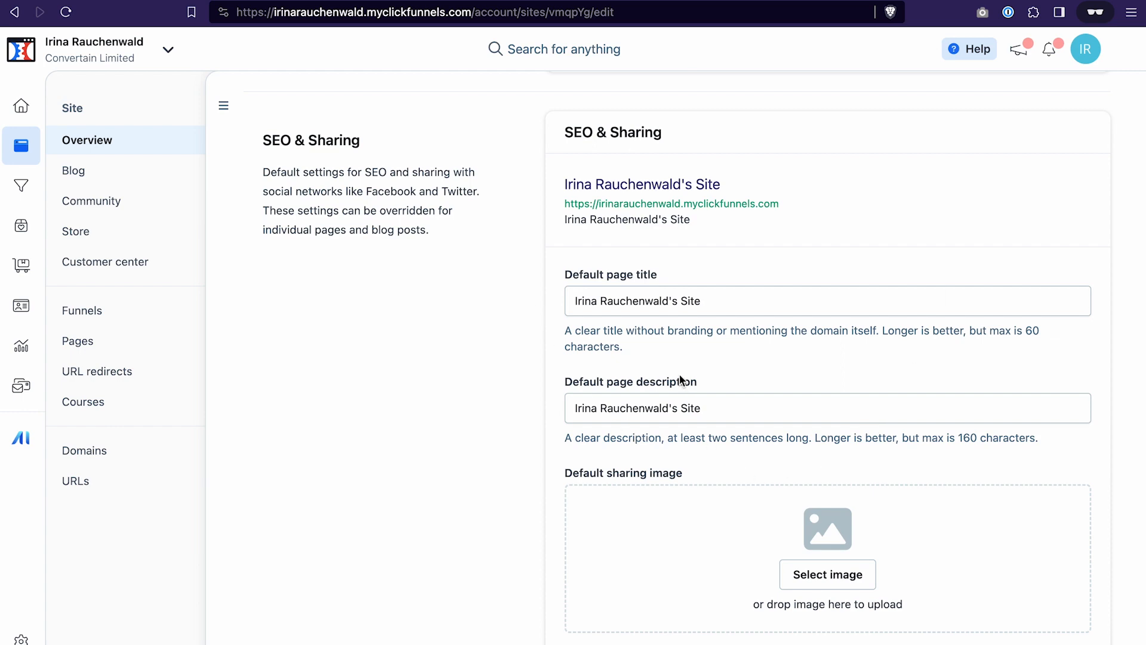
pyautogui.scroll(-15, 679, 376)
pyautogui.scroll(15, 679, 374)
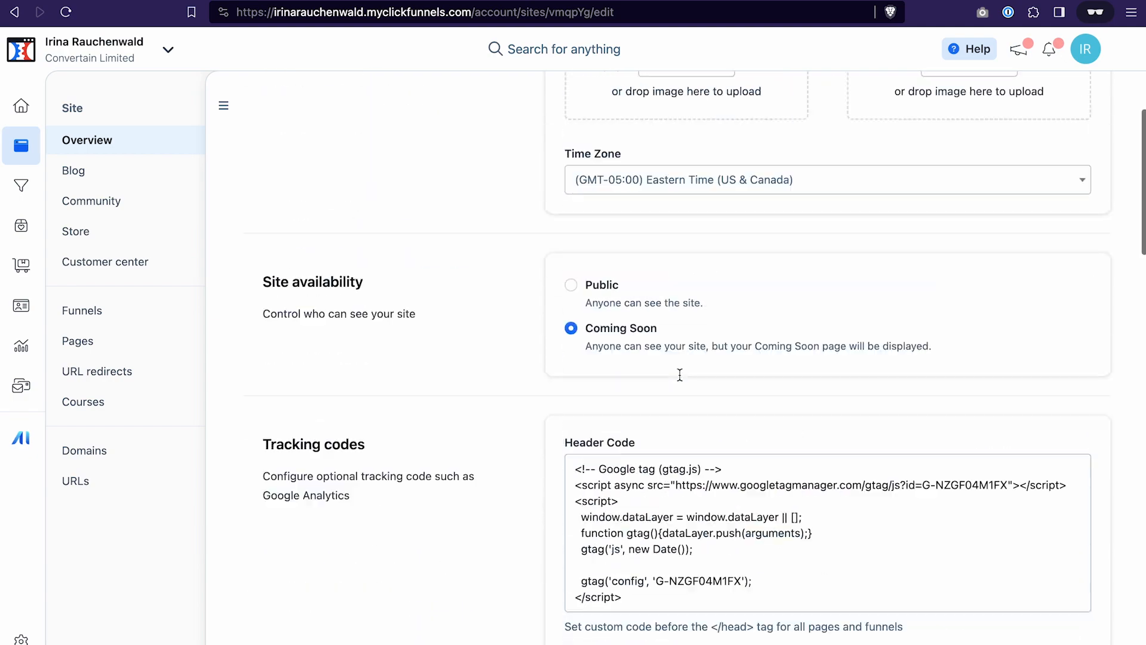
pyautogui.scroll(1, 680, 375)
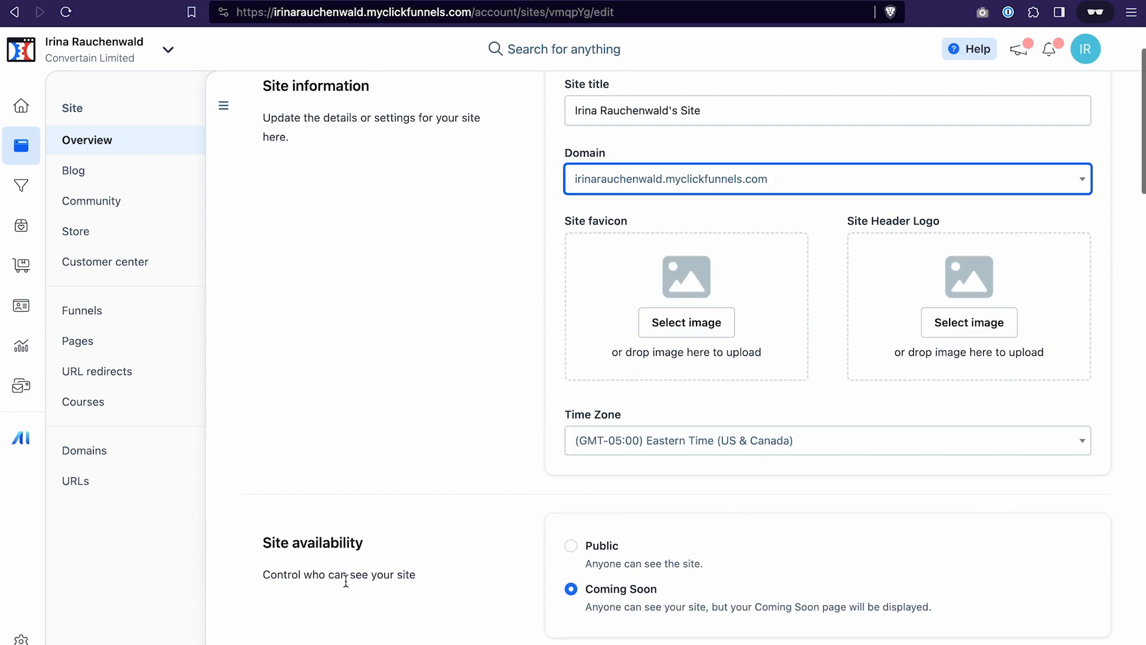